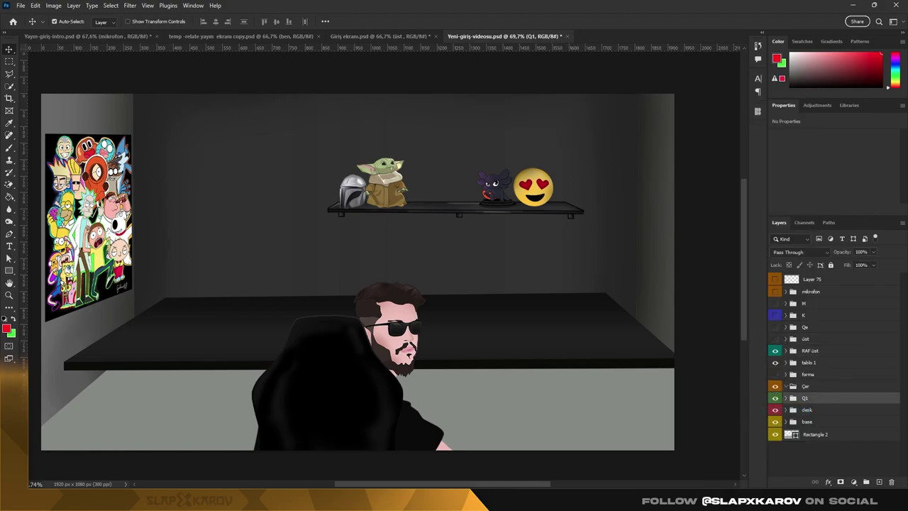
Step: Draw a red rectangle on the back wall and move it toward the wall's right side
{"action": "mouse_move", "coordinate": [322, 139]}
{"action": "left_mouse_down"}
{"action": "mouse_move", "coordinate": [393, 206]}
{"action": "mouse_move", "coordinate": [589, 192]}
{"action": "left_mouse_up"}
{"action": "scroll", "coordinate": [589, 171], "scroll_direction": "up", "scroll_amount": 2, "text": "alt"}
{"action": "key", "text": "ctrl+t"}
{"action": "left_click_drag", "start_coordinate": [560, 131], "coordinate": [564, 127]}
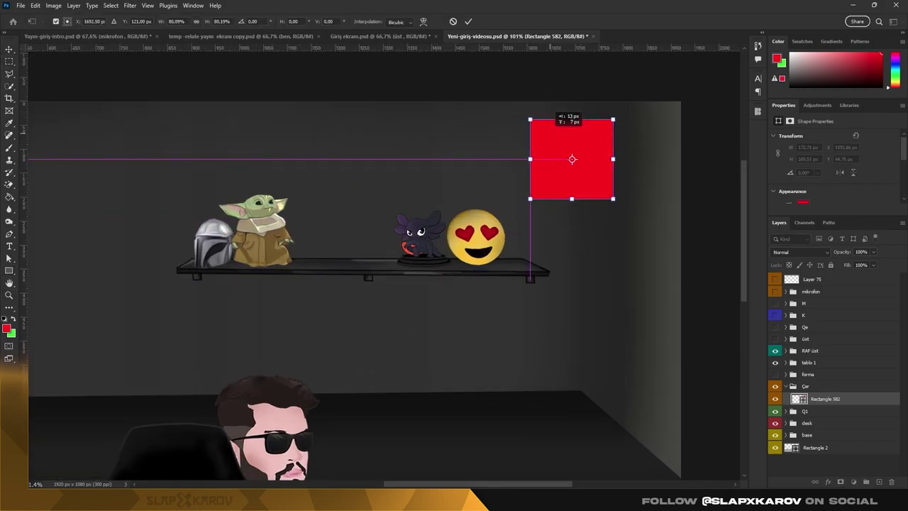
Step: Duplicate the red rectangle into a column and stretch the stack down to the PC case sketch
{"action": "key", "text": "Return"}
{"action": "left_click_drag", "start_coordinate": [571, 159], "coordinate": [572, 335]}
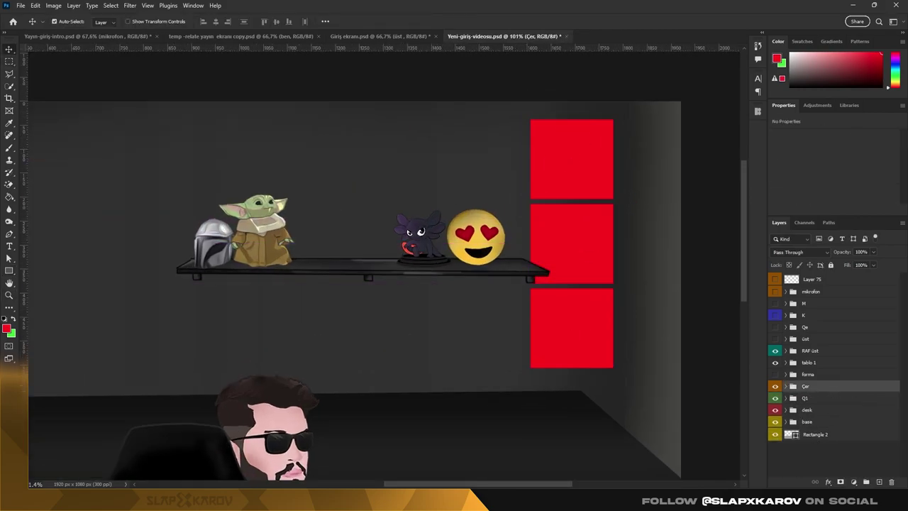
{"action": "left_click", "coordinate": [775, 314]}
{"action": "key", "text": "ctrl+t"}
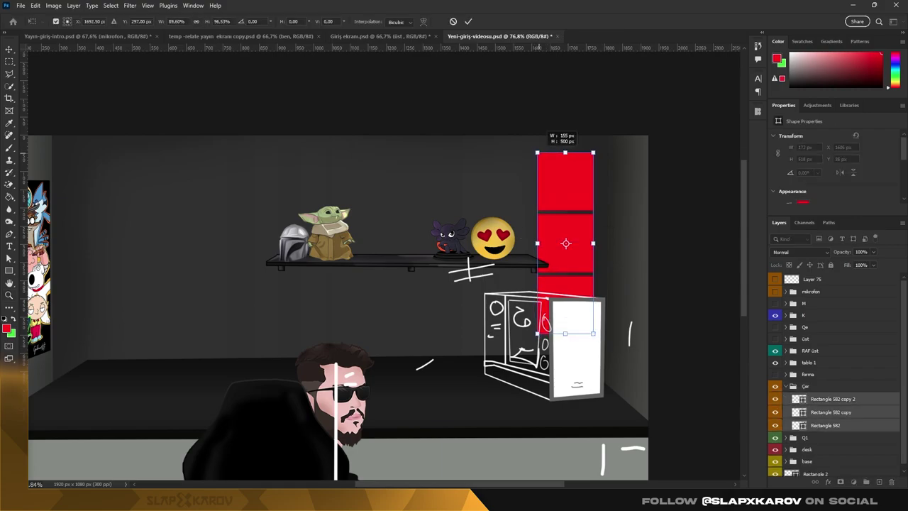
{"action": "left_click_drag", "start_coordinate": [565, 147], "coordinate": [570, 151]}
{"action": "key", "text": "Return"}
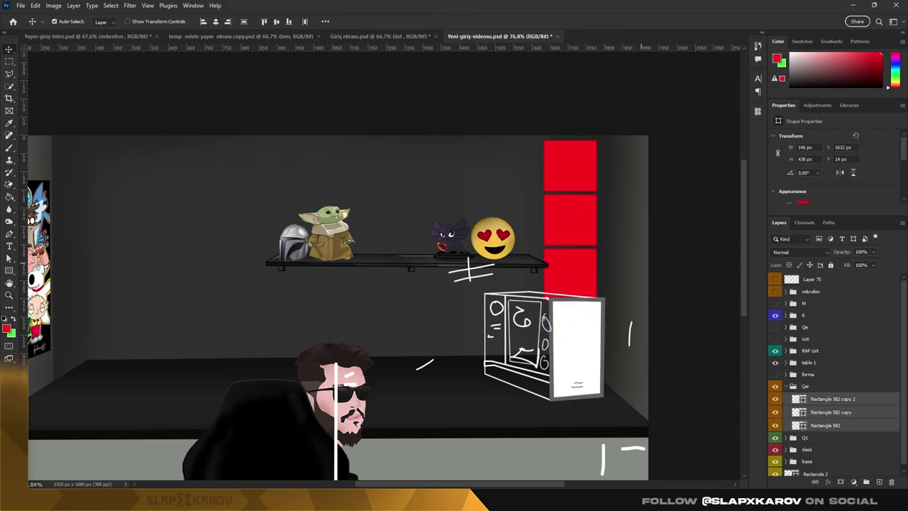
Step: Delete the two extra red rectangles, move the last one up the wall and fill it white
{"action": "key", "text": "z"}
{"action": "scroll", "coordinate": [337, 305], "scroll_direction": "up", "scroll_amount": 3}
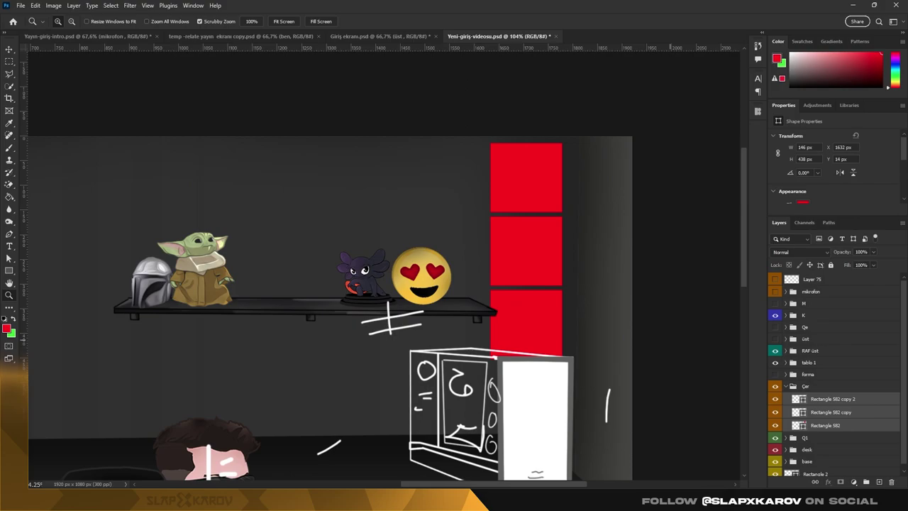
{"action": "key", "text": "Delete"}
{"action": "key", "text": "v"}
{"action": "left_click_drag", "start_coordinate": [525, 319], "coordinate": [524, 177]}
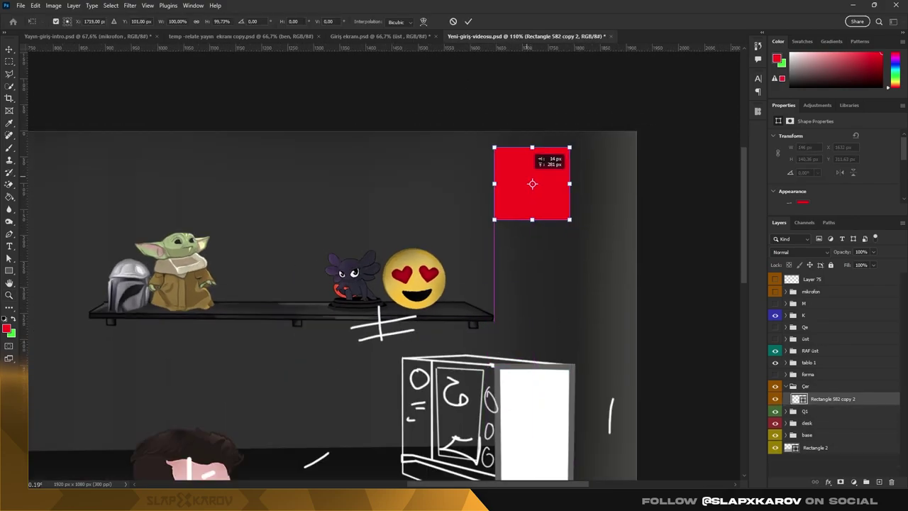
{"action": "double_click", "coordinate": [798, 398]}
{"action": "key", "text": "Return"}
Step: Duplicate the white rectangle and combine both layers into a smart object
{"action": "key", "text": "ctrl+alt+t"}
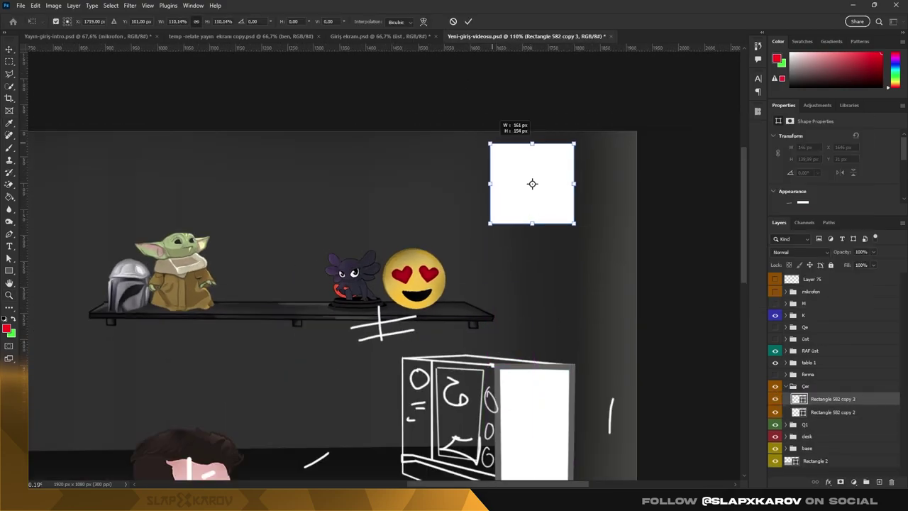
{"action": "key", "text": "Return"}
{"action": "key", "text": "z"}
{"action": "scroll", "coordinate": [548, 153], "scroll_direction": "up", "scroll_amount": 8}
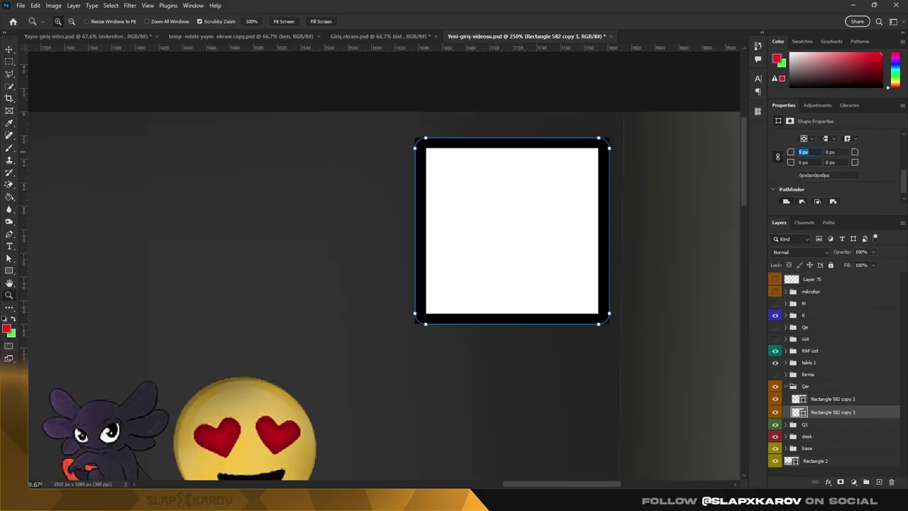
{"action": "scroll", "coordinate": [511, 229], "scroll_direction": "down", "scroll_amount": 3}
{"action": "scroll", "coordinate": [511, 230], "scroll_direction": "down", "scroll_amount": 3}
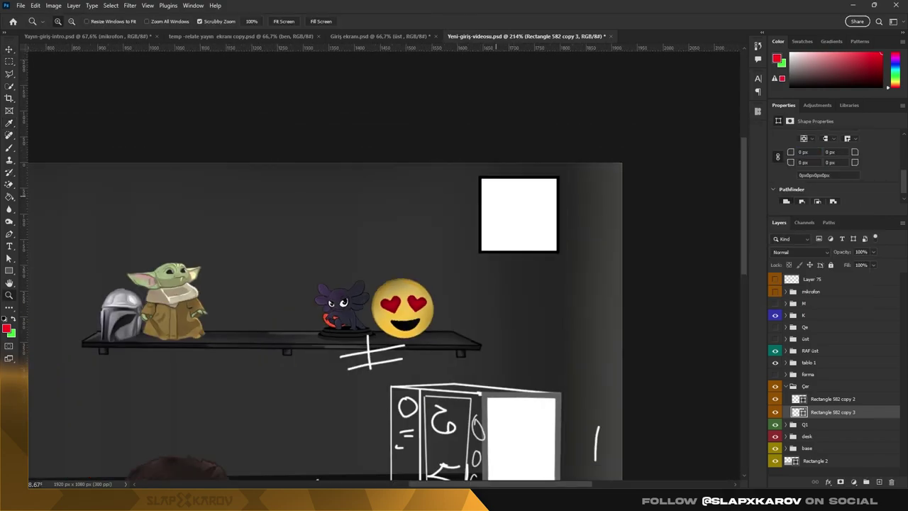
{"action": "left_click", "coordinate": [833, 399], "text": "ctrl"}
{"action": "scroll", "coordinate": [534, 202], "scroll_direction": "up", "scroll_amount": 3}
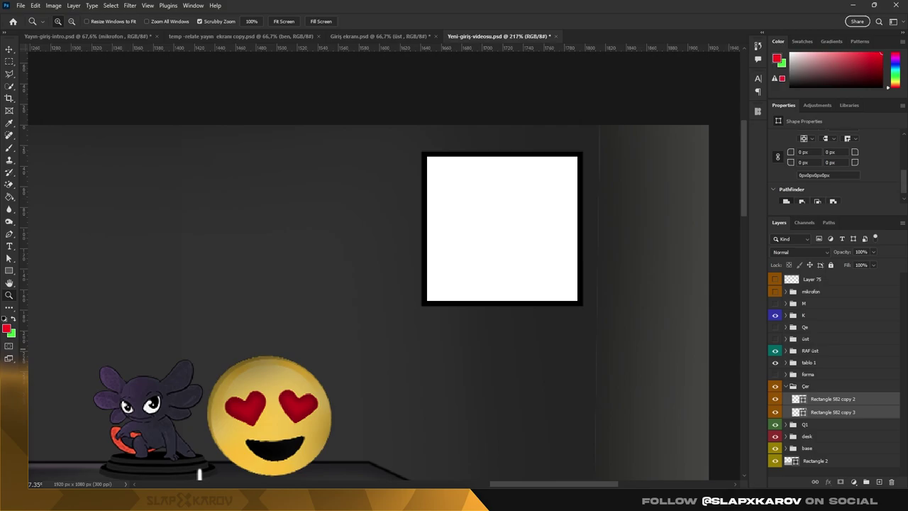
{"action": "right_click", "coordinate": [831, 399]}
{"action": "left_click", "coordinate": [780, 205]}
Step: Tilt the white square panel slightly to match the room and reposition a copy
{"action": "left_click", "coordinate": [53, 5]}
{"action": "left_click", "coordinate": [68, 86]}
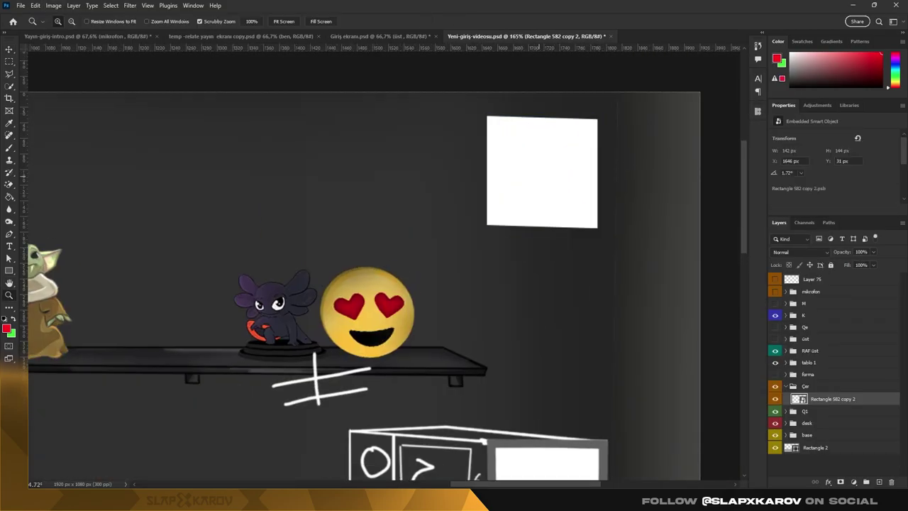
{"action": "scroll", "coordinate": [603, 157], "scroll_direction": "up", "scroll_amount": 1}
{"action": "scroll", "coordinate": [595, 236], "scroll_direction": "up", "scroll_amount": 2}
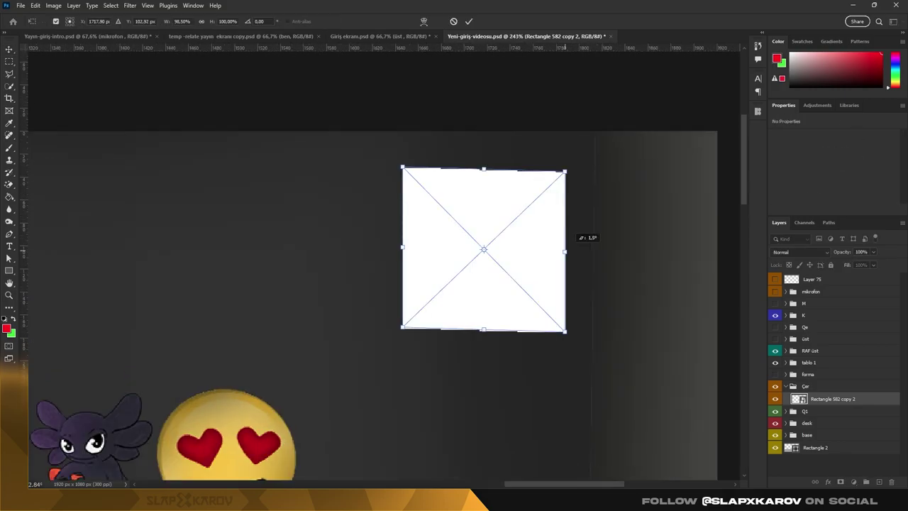
{"action": "scroll", "coordinate": [592, 235], "scroll_direction": "down", "scroll_amount": 3}
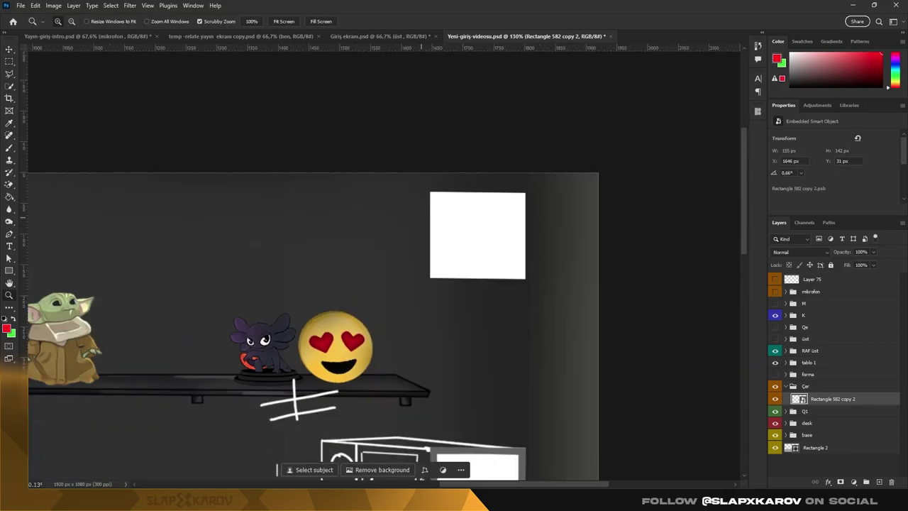
{"action": "key", "text": "Return"}
{"action": "left_click_drag", "start_coordinate": [482, 269], "coordinate": [494, 350]}
{"action": "scroll", "coordinate": [494, 350], "scroll_direction": "down", "scroll_amount": 3}
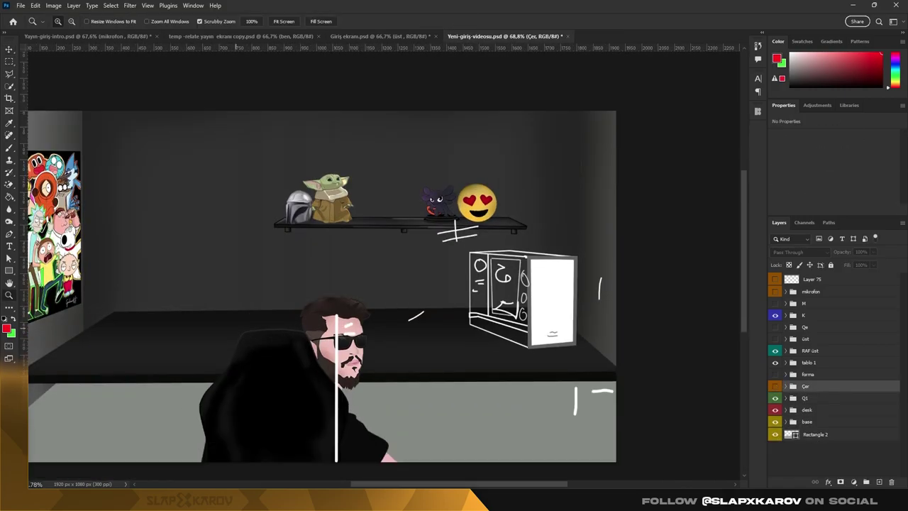
Step: Group the desk fill layers, add a new empty layer, and set the painting colour to black
{"action": "key", "text": "ctrl+g"}
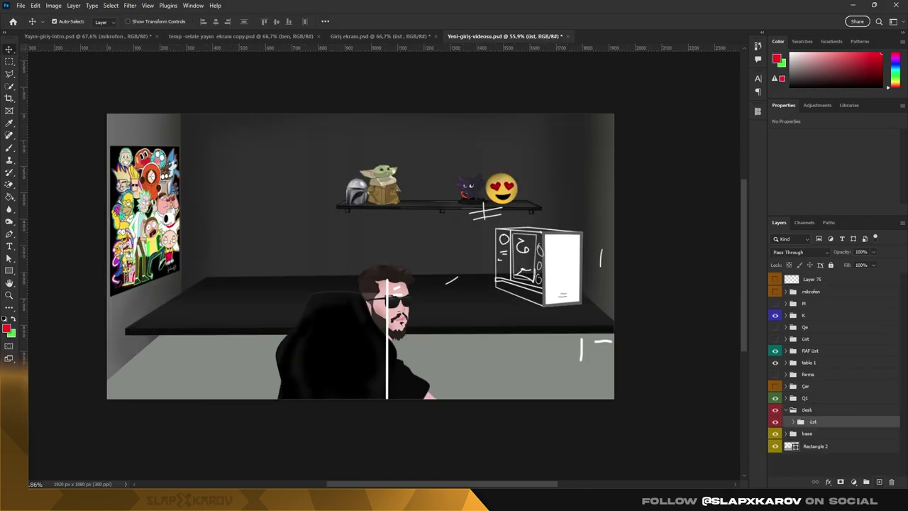
{"action": "key", "text": "ctrl+shift+alt+n"}
{"action": "key", "text": "z"}
{"action": "scroll", "coordinate": [360, 255], "scroll_direction": "up", "scroll_amount": 3}
{"action": "left_click", "coordinate": [7, 328]}
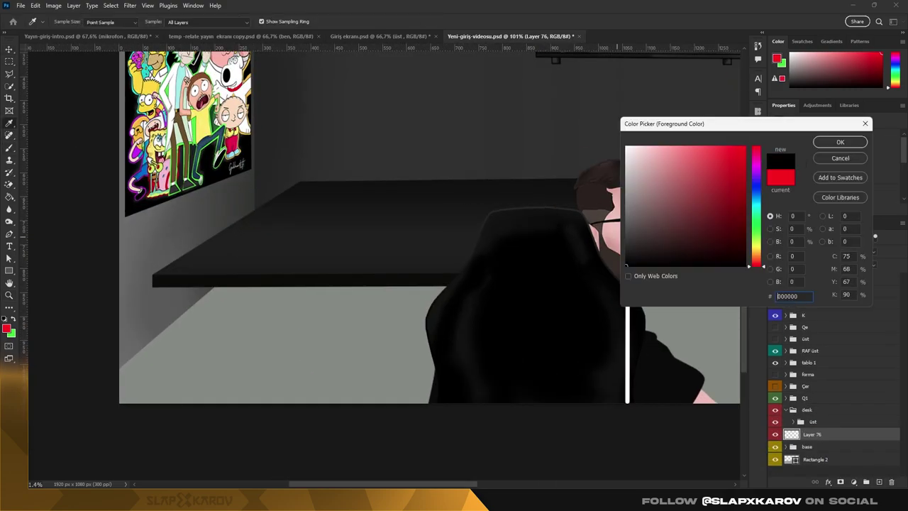
{"action": "left_click", "coordinate": [632, 263]}
{"action": "left_click", "coordinate": [837, 142]}
Step: Try a black test stroke, undo it, pick a brush preset and zoom in on the desk
{"action": "left_click_drag", "start_coordinate": [240, 288], "coordinate": [235, 328]}
{"action": "key", "text": "ctrl+z"}
{"action": "right_click", "coordinate": [247, 264]}
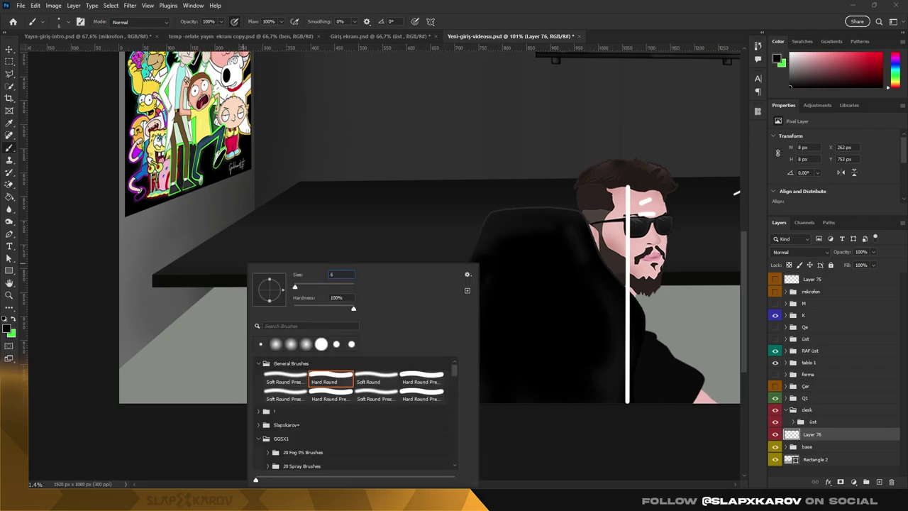
{"action": "key", "text": "Return"}
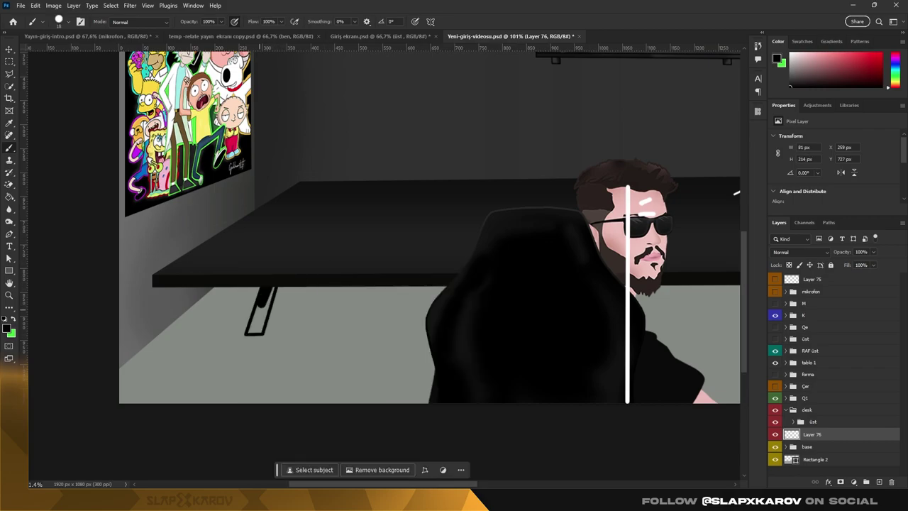
{"action": "key", "text": "z"}
{"action": "left_click_drag", "start_coordinate": [440, 248], "coordinate": [496, 248]}
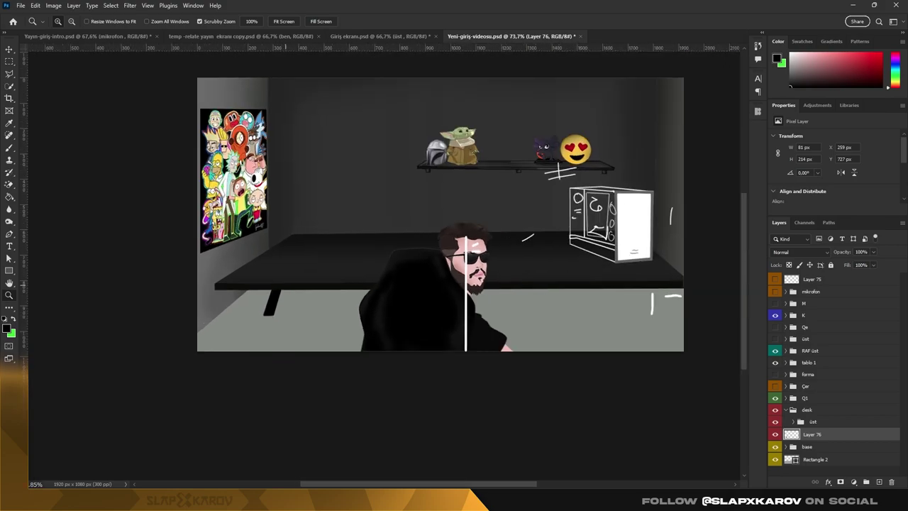
{"action": "left_click_drag", "start_coordinate": [434, 273], "coordinate": [468, 274]}
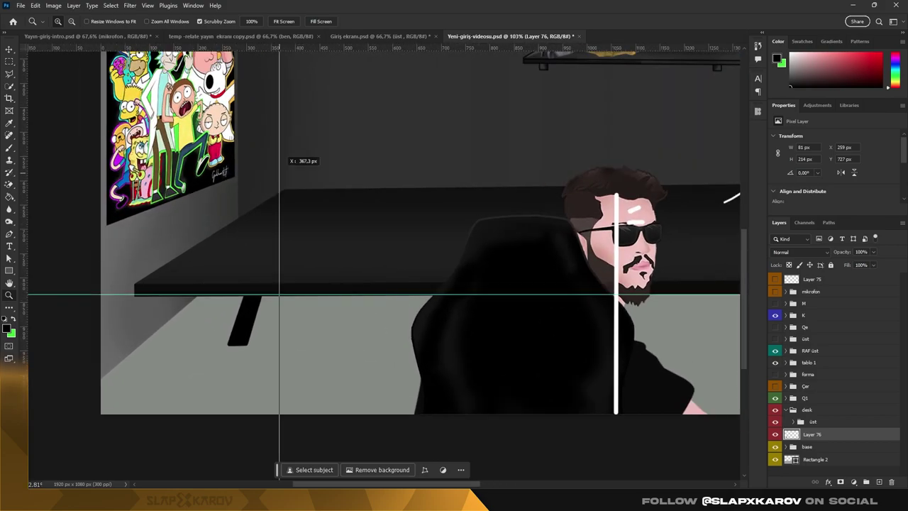
{"action": "scroll", "coordinate": [239, 360], "scroll_direction": "up", "scroll_amount": 3}
{"action": "key", "text": "b"}
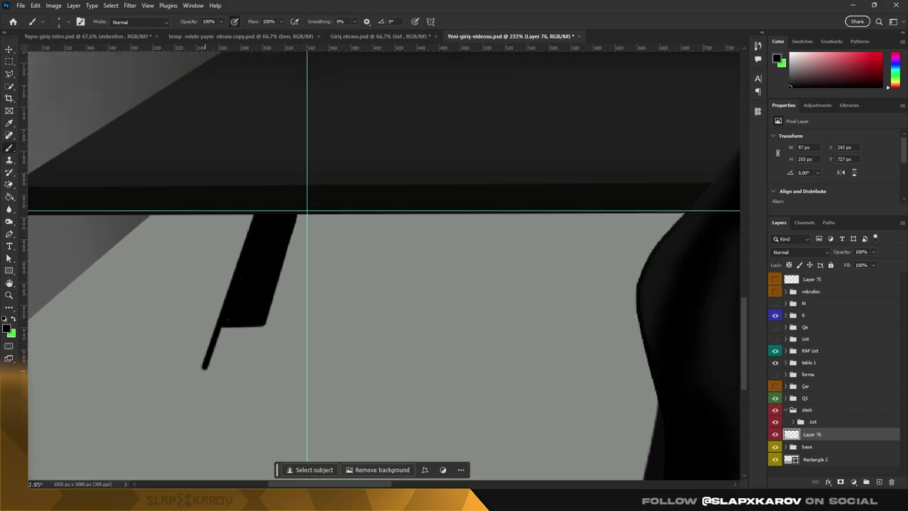
Step: Duplicate the black desk leg, flip it horizontally and place it at the desk's right end
{"action": "key", "text": "z"}
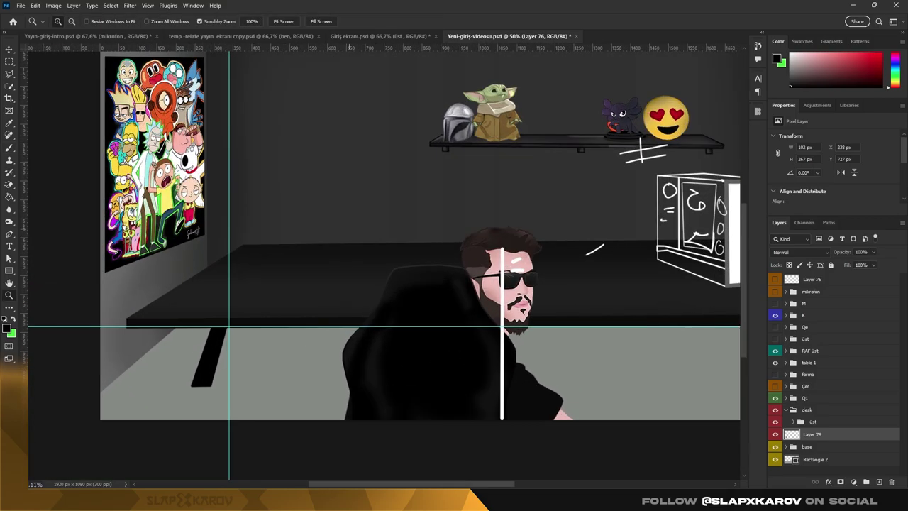
{"action": "left_click_drag", "start_coordinate": [305, 283], "coordinate": [329, 284]}
{"action": "key", "text": "ctrl+j"}
{"action": "key", "text": "ctrl+t"}
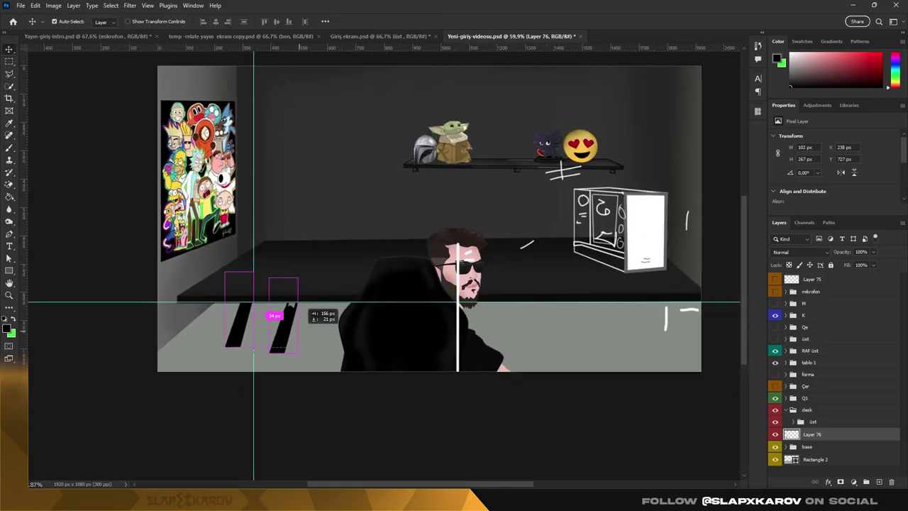
{"action": "left_click_drag", "start_coordinate": [239, 315], "coordinate": [659, 308]}
{"action": "right_click", "coordinate": [660, 309]}
{"action": "left_click", "coordinate": [659, 314]}
{"action": "key", "text": "Return"}
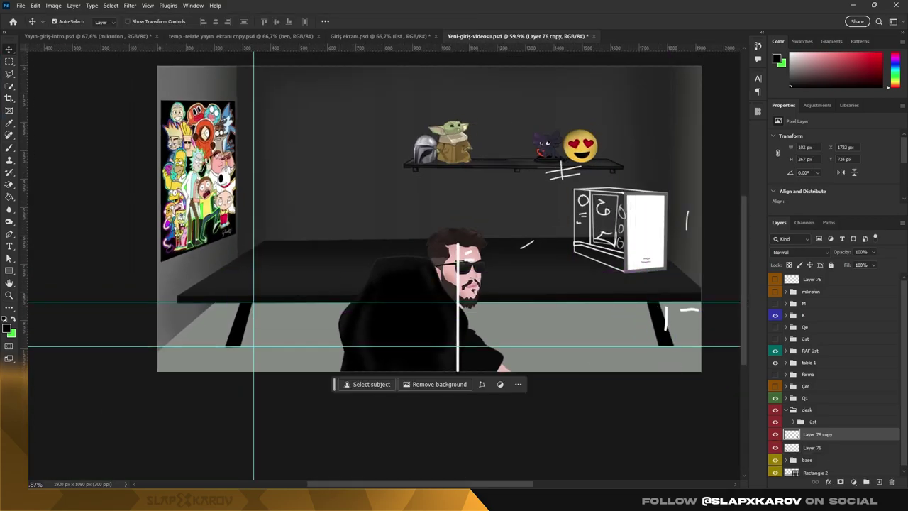
Step: Inspect the desk and both legs at several zoom levels
{"action": "key", "text": "b"}
{"action": "scroll", "coordinate": [245, 324], "scroll_direction": "up", "scroll_amount": 5}
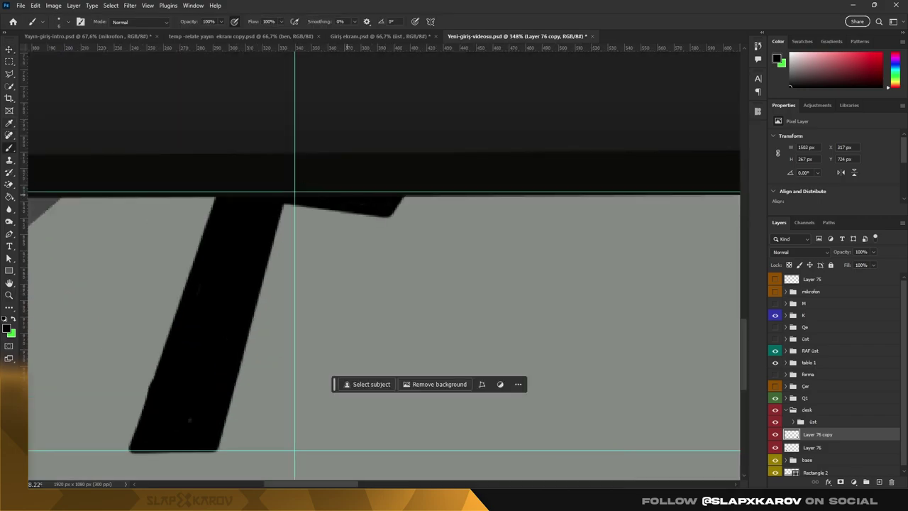
{"action": "left_click_drag", "start_coordinate": [330, 217], "coordinate": [270, 216]}
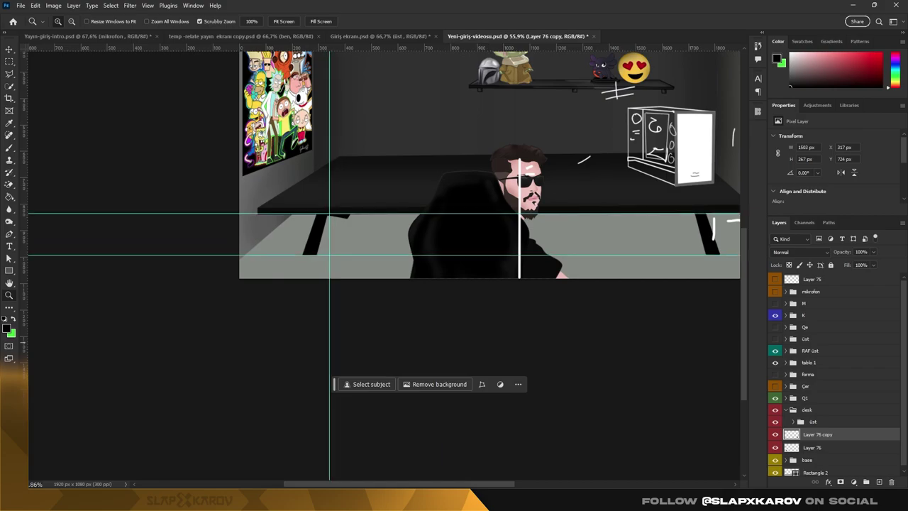
{"action": "left_click_drag", "start_coordinate": [365, 219], "coordinate": [411, 218]}
{"action": "left_click_drag", "start_coordinate": [446, 248], "coordinate": [404, 248]}
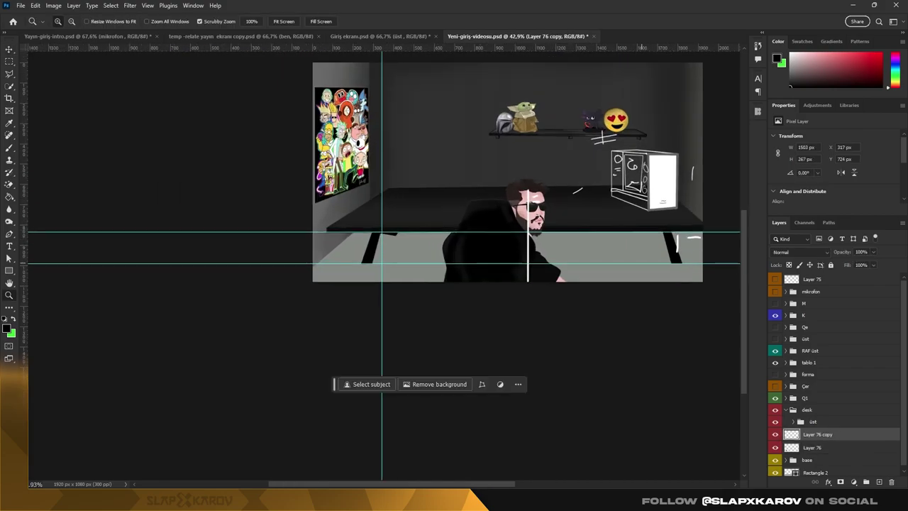
{"action": "left_click_drag", "start_coordinate": [604, 231], "coordinate": [632, 231]}
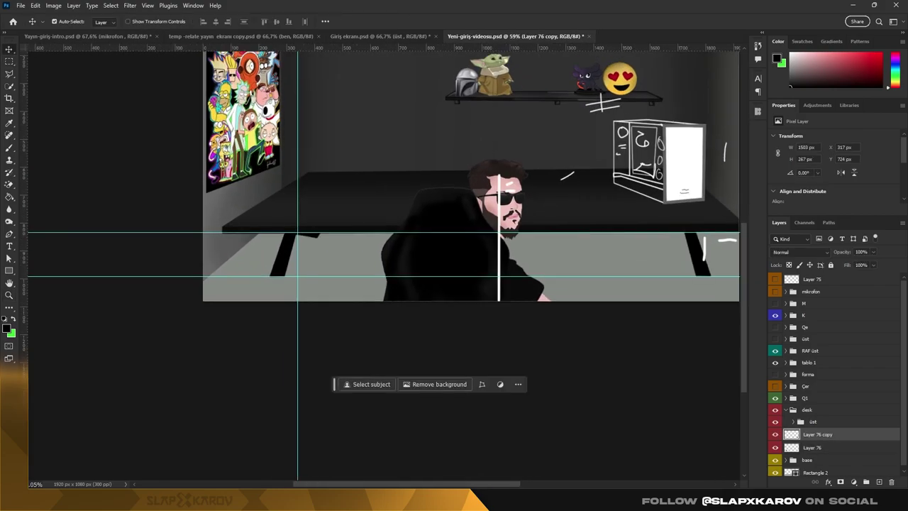
{"action": "left_click_drag", "start_coordinate": [329, 223], "coordinate": [376, 223]}
Step: Erase and flip a small copied stroke, then select and expand the desk group
{"action": "key", "text": "e"}
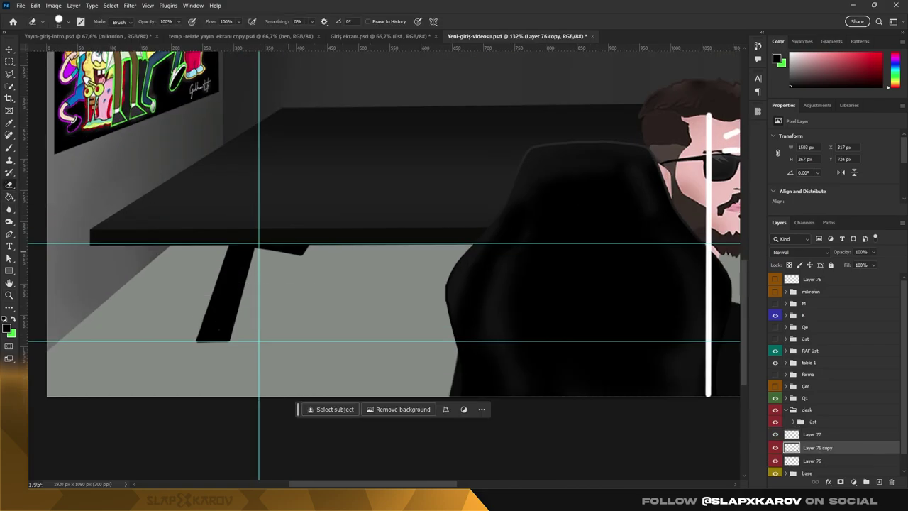
{"action": "key", "text": "ctrl+t"}
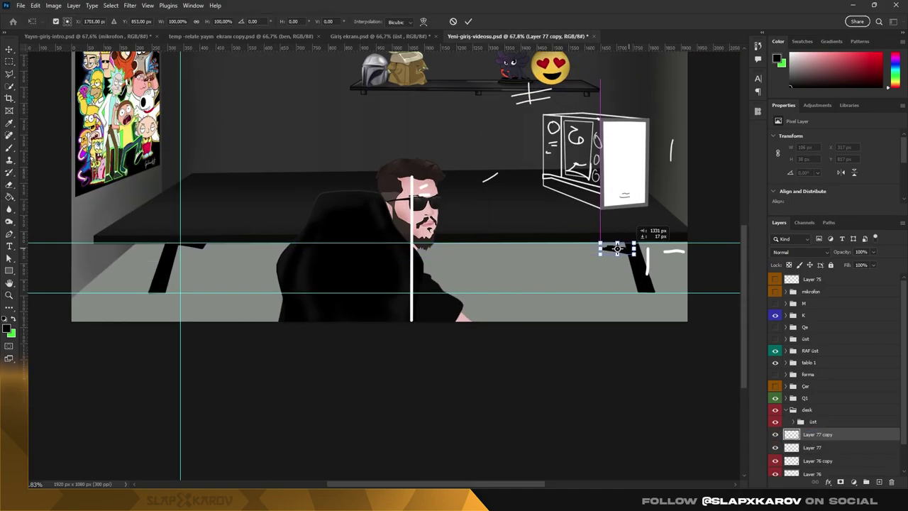
{"action": "right_click", "coordinate": [615, 244]}
{"action": "left_click", "coordinate": [660, 425]}
{"action": "mouse_move", "coordinate": [615, 244]}
{"action": "left_mouse_down"}
{"action": "mouse_move", "coordinate": [674, 244]}
{"action": "mouse_move", "coordinate": [539, 244]}
{"action": "left_mouse_up"}
{"action": "key", "text": "Return"}
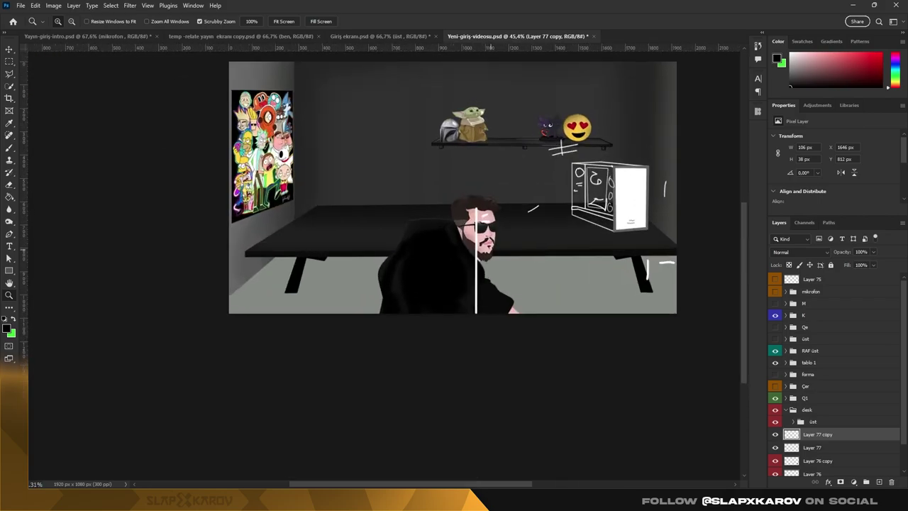
{"action": "key", "text": "v"}
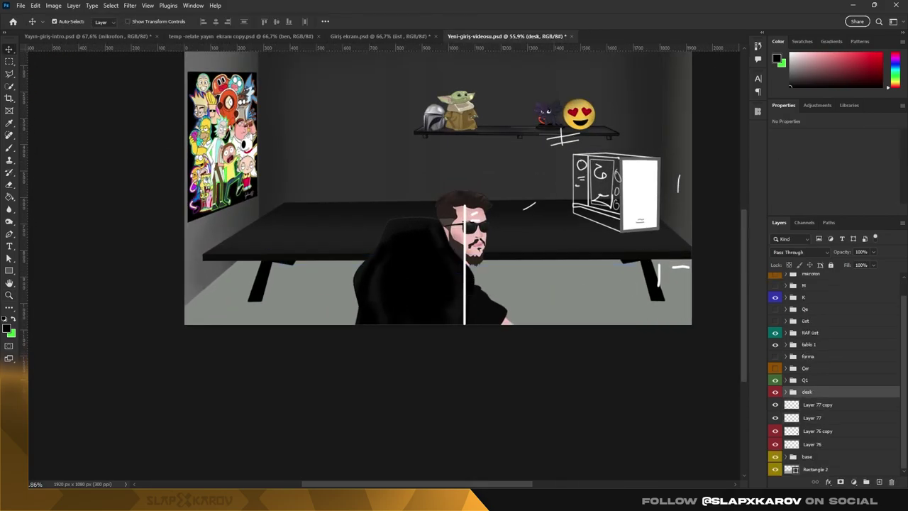
{"action": "left_click", "coordinate": [792, 410]}
{"action": "left_click", "coordinate": [298, 298]}
Step: Draw a grey rectangle across the floor under the desk
{"action": "key", "text": "z"}
{"action": "left_click", "coordinate": [440, 213], "text": "alt"}
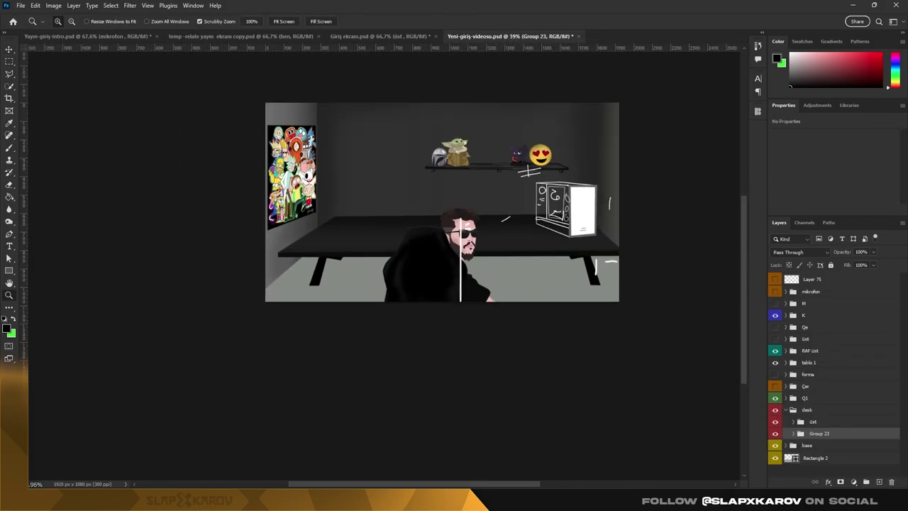
{"action": "left_click_drag", "start_coordinate": [284, 213], "coordinate": [618, 283]}
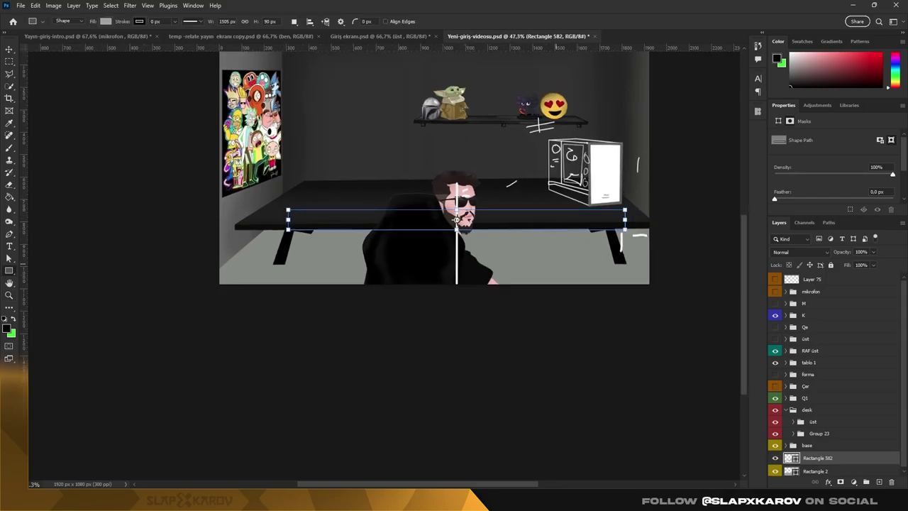
{"action": "double_click", "coordinate": [790, 457]}
{"action": "key", "text": "Return"}
Step: Stretch the floor rectangle downward and pull its bottom corners outward for perspective
{"action": "key", "text": "ctrl+t"}
{"action": "left_click_drag", "start_coordinate": [456, 288], "coordinate": [456, 368]}
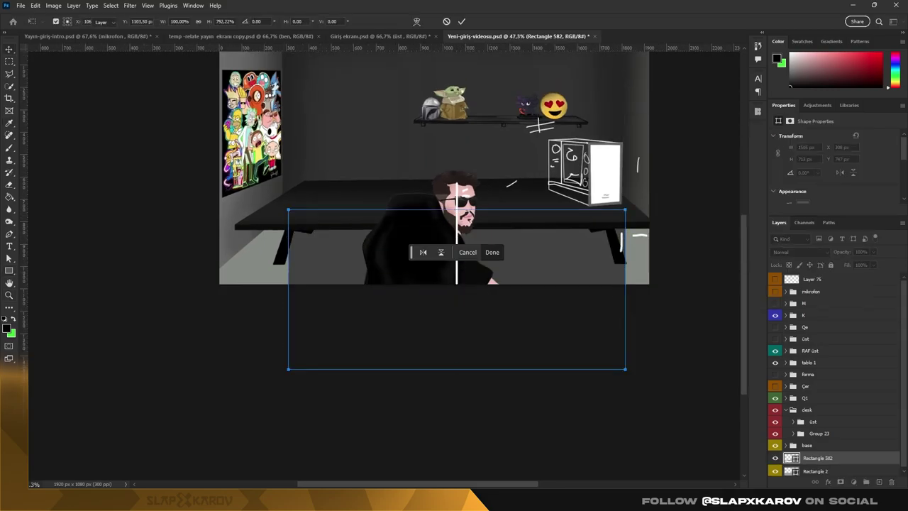
{"action": "left_click_drag", "start_coordinate": [288, 368], "coordinate": [172, 355]}
{"action": "left_click_drag", "start_coordinate": [287, 210], "coordinate": [296, 224]}
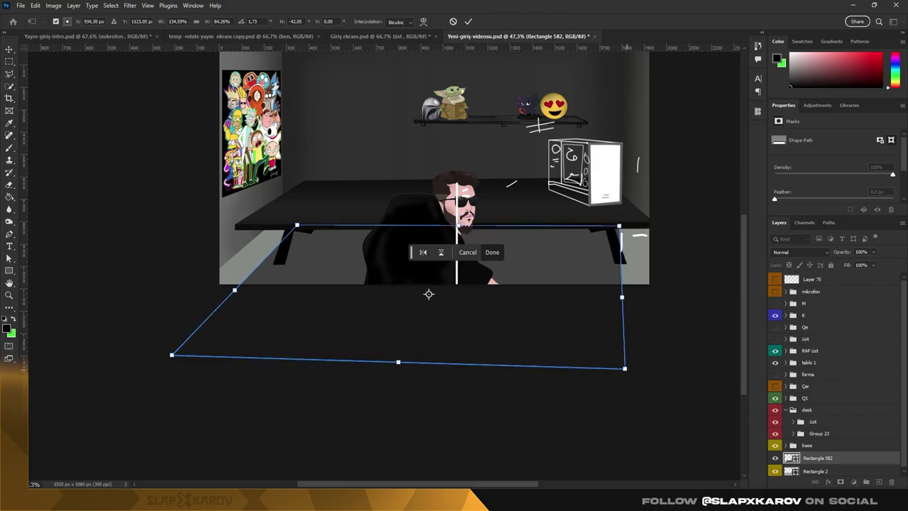
{"action": "left_click_drag", "start_coordinate": [624, 368], "coordinate": [736, 373]}
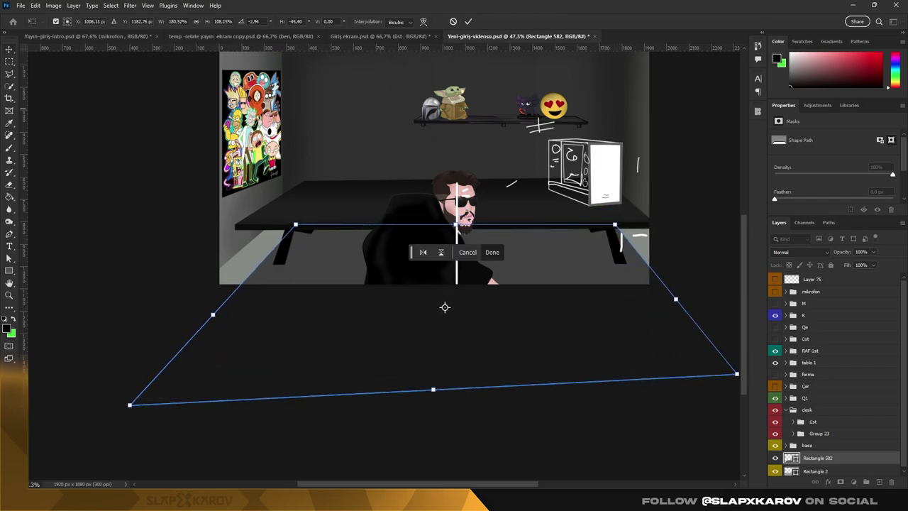
Step: Widen the floor shape's right side, level its bottom edge, and commit the trapezoid
{"action": "scroll", "coordinate": [444, 306], "scroll_direction": "down", "scroll_amount": 3}
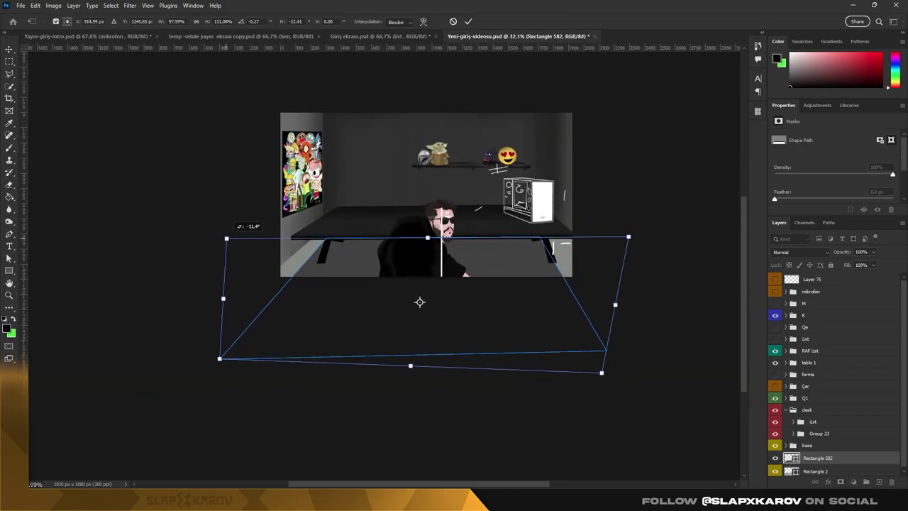
{"action": "scroll", "coordinate": [446, 284], "scroll_direction": "up", "scroll_amount": 2}
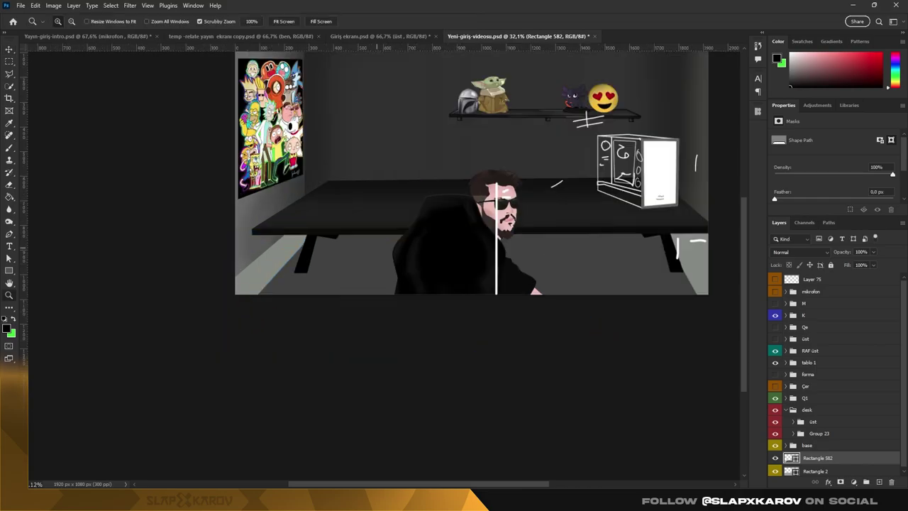
{"action": "scroll", "coordinate": [446, 284], "scroll_direction": "up", "scroll_amount": 2}
{"action": "scroll", "coordinate": [446, 283], "scroll_direction": "down", "scroll_amount": 3}
{"action": "scroll", "coordinate": [446, 284], "scroll_direction": "down", "scroll_amount": 1}
{"action": "left_click_drag", "start_coordinate": [675, 223], "coordinate": [686, 224]}
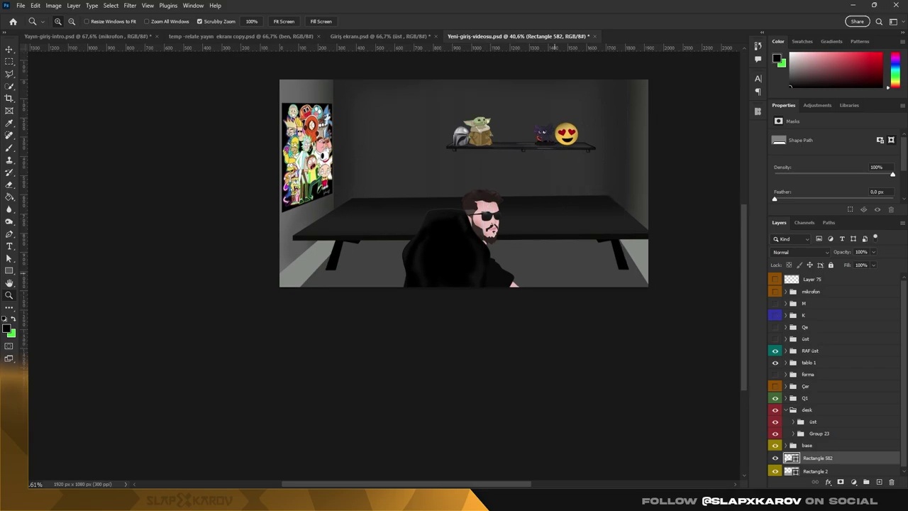
{"action": "left_click_drag", "start_coordinate": [461, 391], "coordinate": [455, 368]}
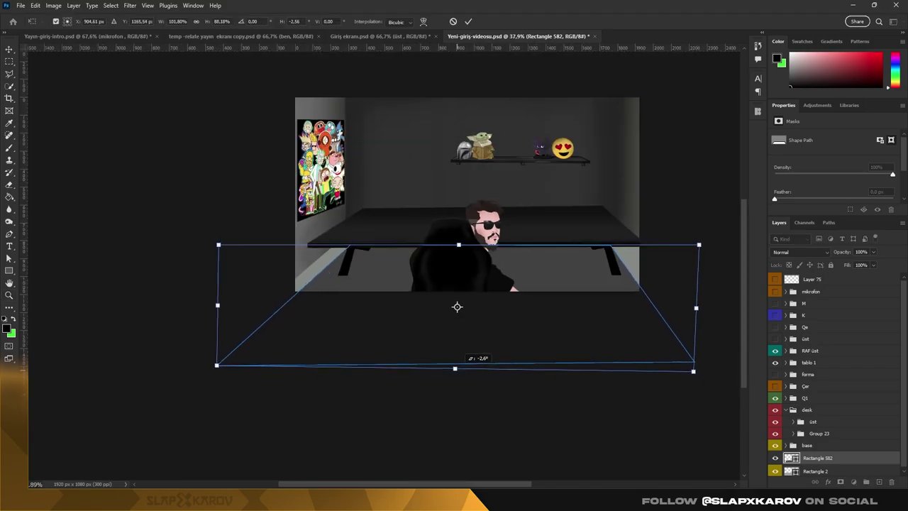
{"action": "key", "text": "Return"}
Step: Turn the traced floor-strip path along the left wall into a selection
{"action": "key", "text": "z"}
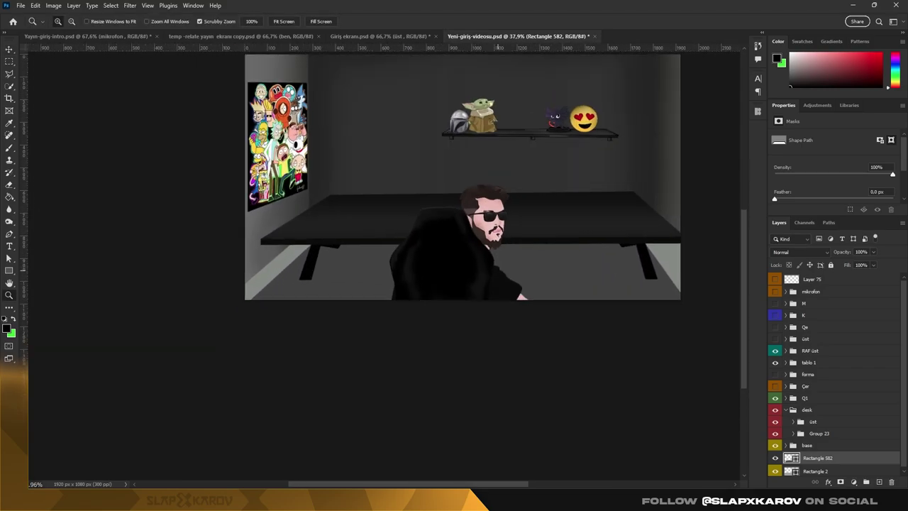
{"action": "left_click_drag", "start_coordinate": [453, 258], "coordinate": [539, 258]}
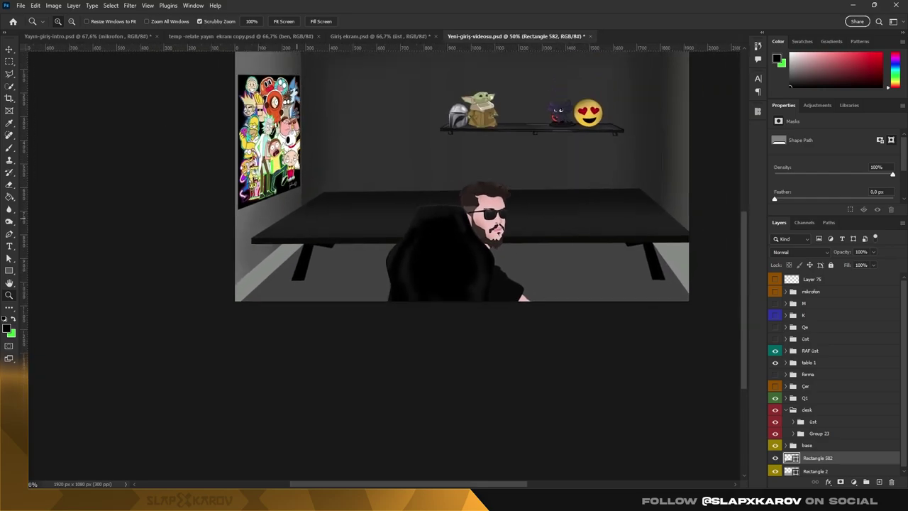
{"action": "key", "text": "v"}
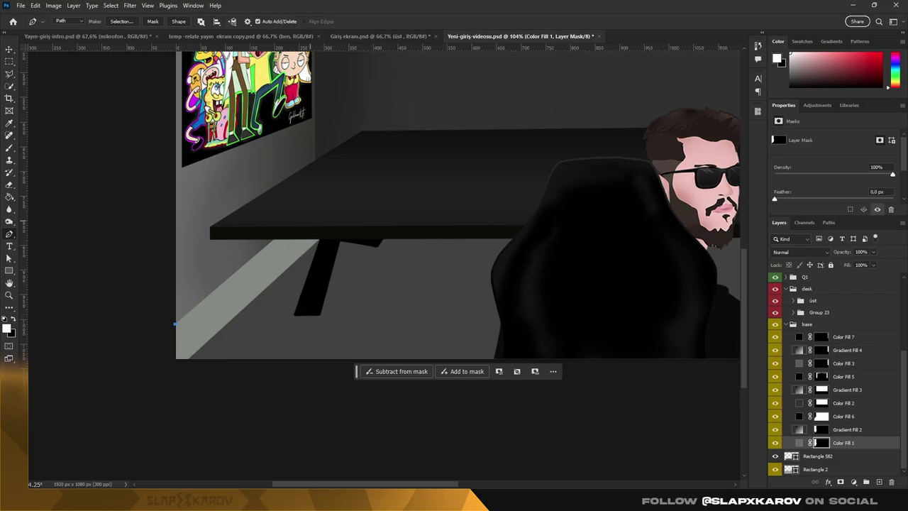
{"action": "right_click", "coordinate": [226, 266]}
{"action": "left_click", "coordinate": [258, 305]}
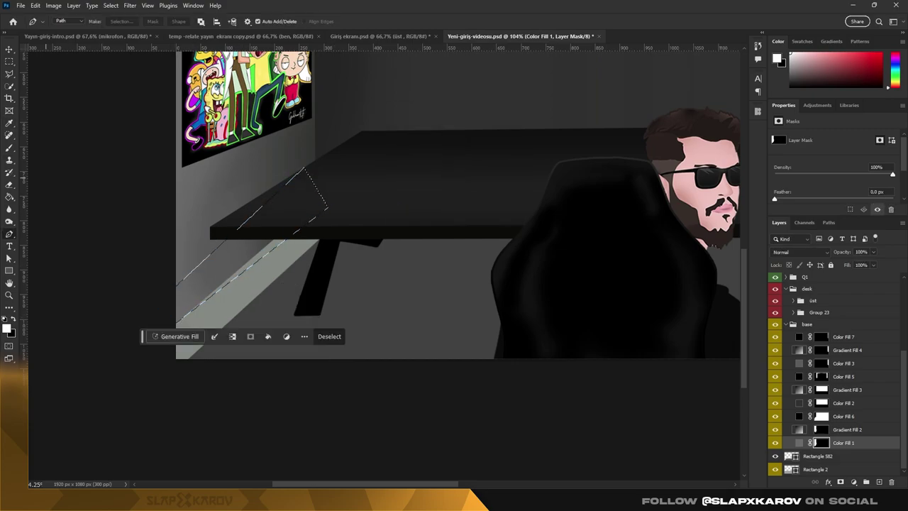
Step: Swap foreground and background colours and switch to the wooden-floor room document
{"action": "key", "text": "x"}
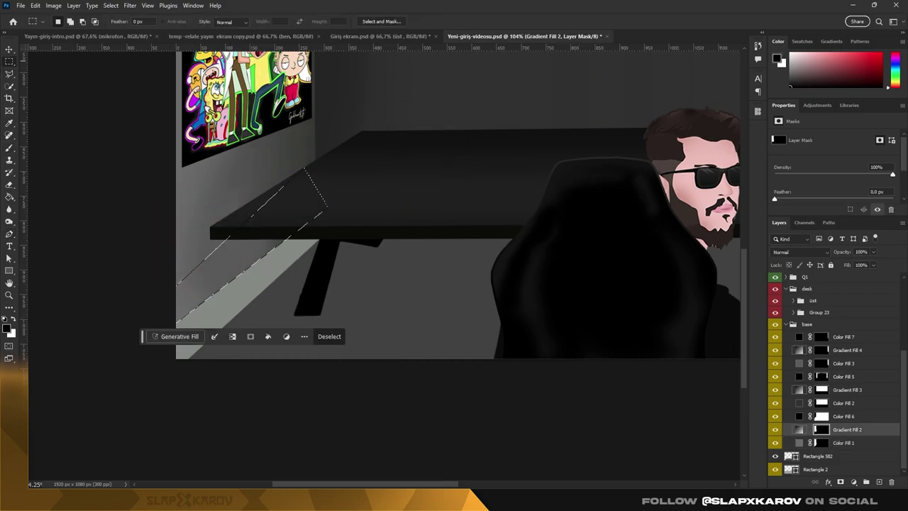
{"action": "key", "text": "z"}
{"action": "scroll", "coordinate": [439, 205], "scroll_direction": "down", "scroll_amount": 3}
{"action": "scroll", "coordinate": [631, 92], "scroll_direction": "up", "scroll_amount": 3}
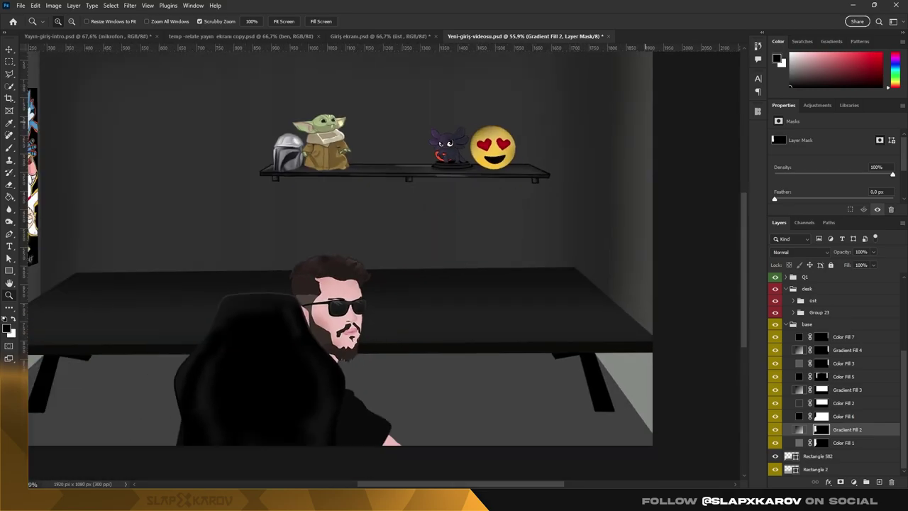
{"action": "scroll", "coordinate": [631, 92], "scroll_direction": "down", "scroll_amount": 2}
{"action": "scroll", "coordinate": [631, 92], "scroll_direction": "up", "scroll_amount": 2}
{"action": "scroll", "coordinate": [631, 92], "scroll_direction": "down", "scroll_amount": 3}
{"action": "scroll", "coordinate": [440, 206], "scroll_direction": "up", "scroll_amount": 3}
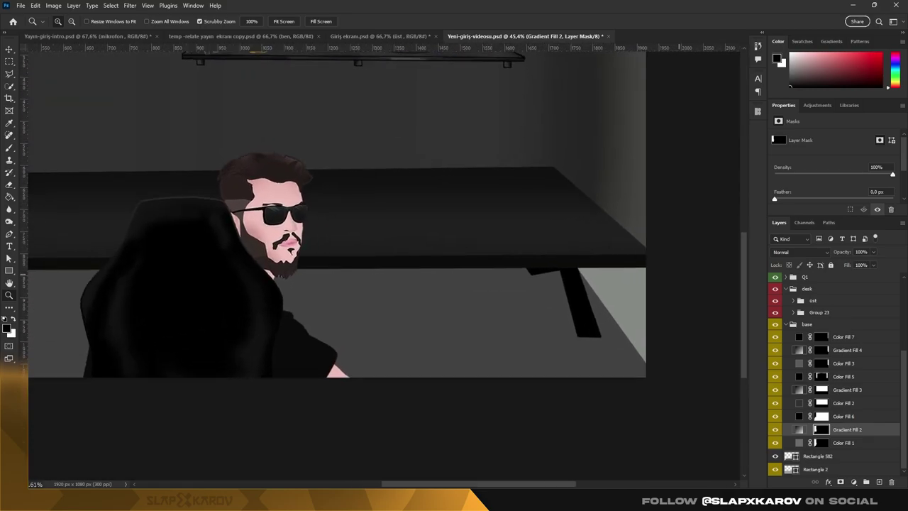
{"action": "scroll", "coordinate": [440, 206], "scroll_direction": "down", "scroll_amount": 3}
{"action": "scroll", "coordinate": [439, 206], "scroll_direction": "up", "scroll_amount": 1}
{"action": "key", "text": "ctrl+shift+Tab"}
{"action": "key", "text": "ctrl+shift+Tab"}
Step: Paste the copied wood texture into the Yeni-giriş-videosu scene and reposition it
{"action": "key", "text": "v"}
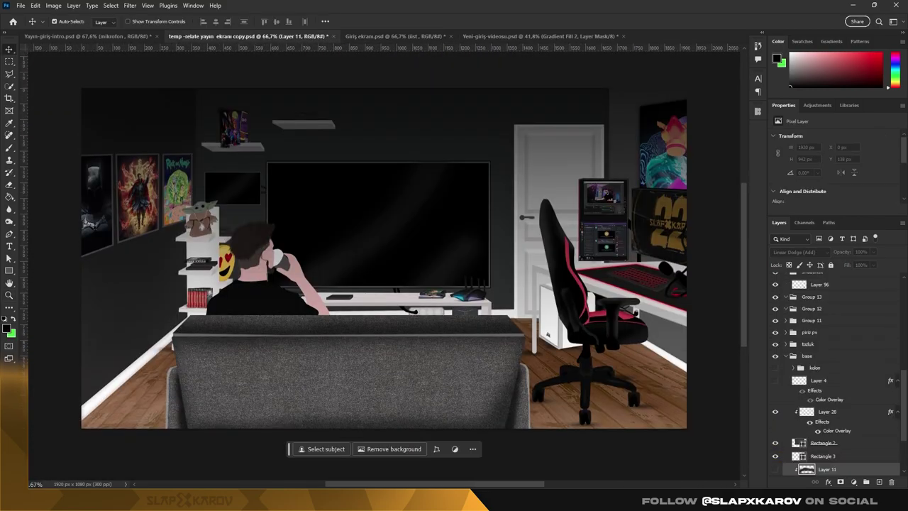
{"action": "key", "text": "ctrl+Tab"}
{"action": "key", "text": "ctrl+Tab"}
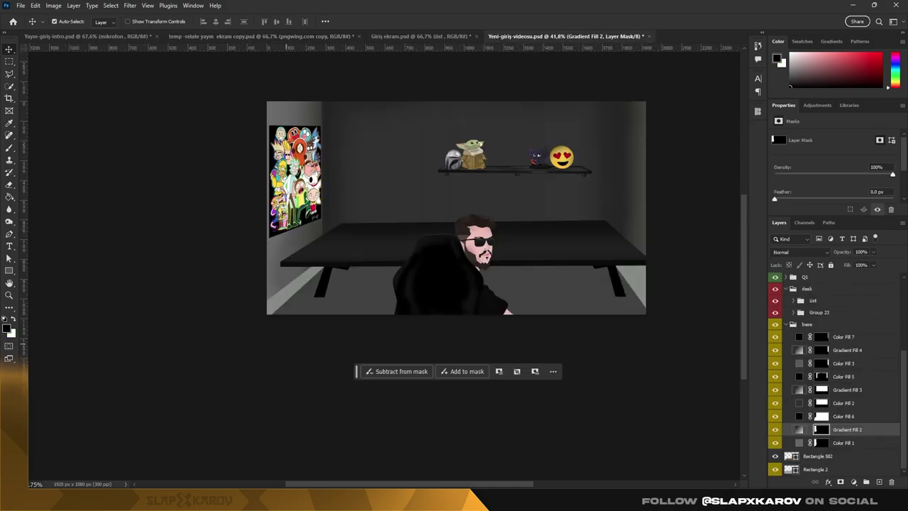
{"action": "key", "text": "ctrl+v"}
{"action": "key", "text": "ctrl+t"}
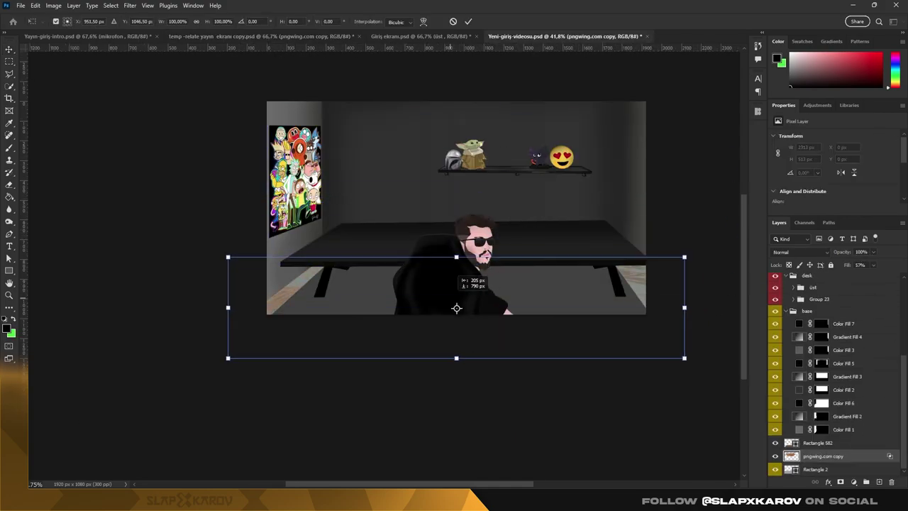
{"action": "mouse_move", "coordinate": [456, 313]}
{"action": "left_mouse_down"}
{"action": "mouse_move", "coordinate": [344, 300]}
{"action": "mouse_move", "coordinate": [458, 288]}
{"action": "left_mouse_up"}
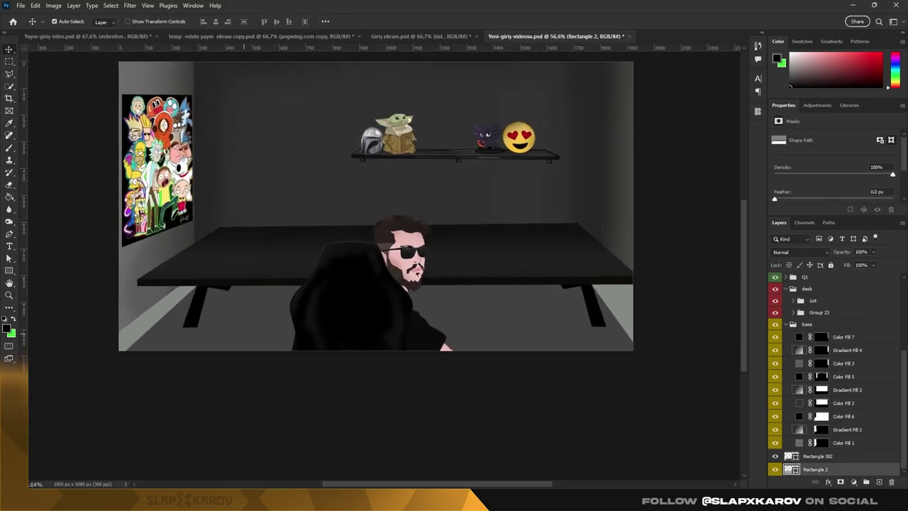
Step: Set Rectangle 582's fill to dark grey #292a29
{"action": "double_click", "coordinate": [791, 455]}
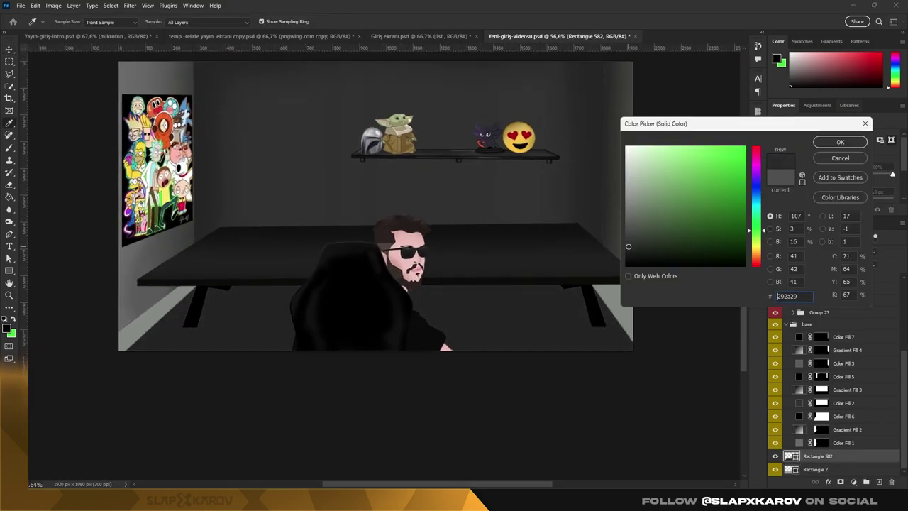
{"action": "key", "text": "Return"}
{"action": "left_click", "coordinate": [823, 467]}
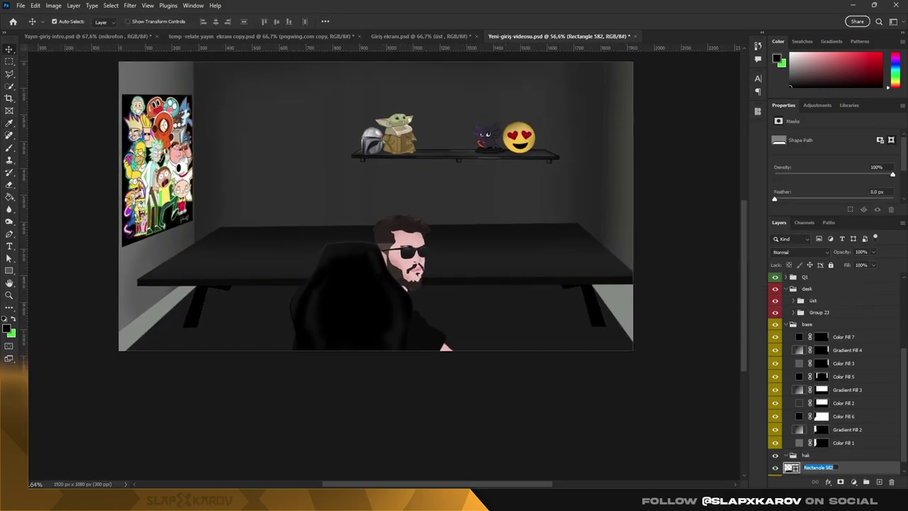
Step: Paint dark cloudy strokes over the floor area with a Cloud brush
{"action": "key", "text": "z"}
{"action": "left_click_drag", "start_coordinate": [228, 299], "coordinate": [235, 299]}
{"action": "key", "text": "b"}
{"action": "right_click", "coordinate": [305, 264]}
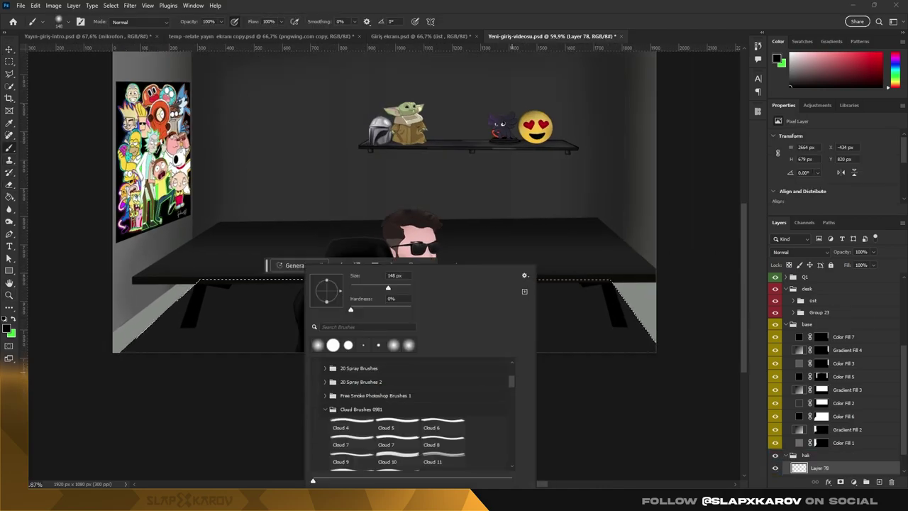
{"action": "scroll", "coordinate": [418, 411], "scroll_direction": "down", "scroll_amount": 1}
{"action": "key", "text": "Escape"}
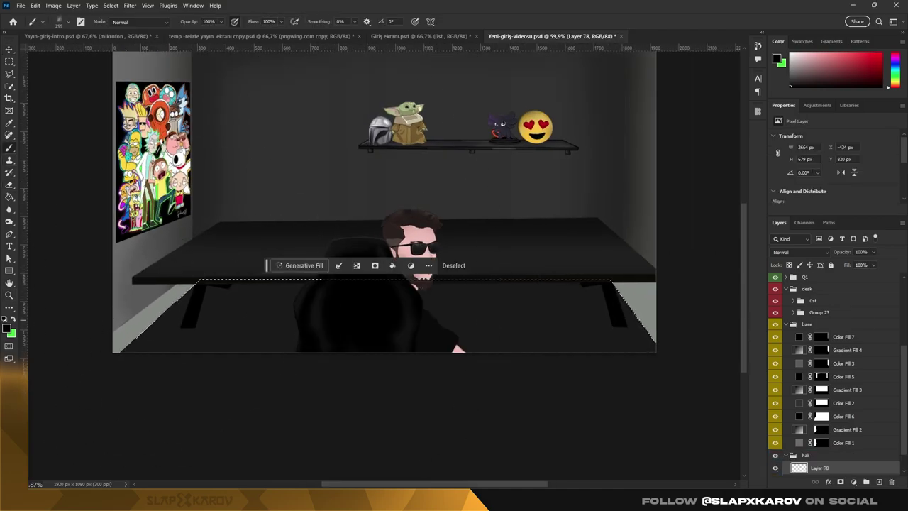
{"action": "left_click", "coordinate": [777, 59]}
{"action": "key", "text": "Escape"}
{"action": "scroll", "coordinate": [837, 390], "scroll_direction": "down", "scroll_amount": 2}
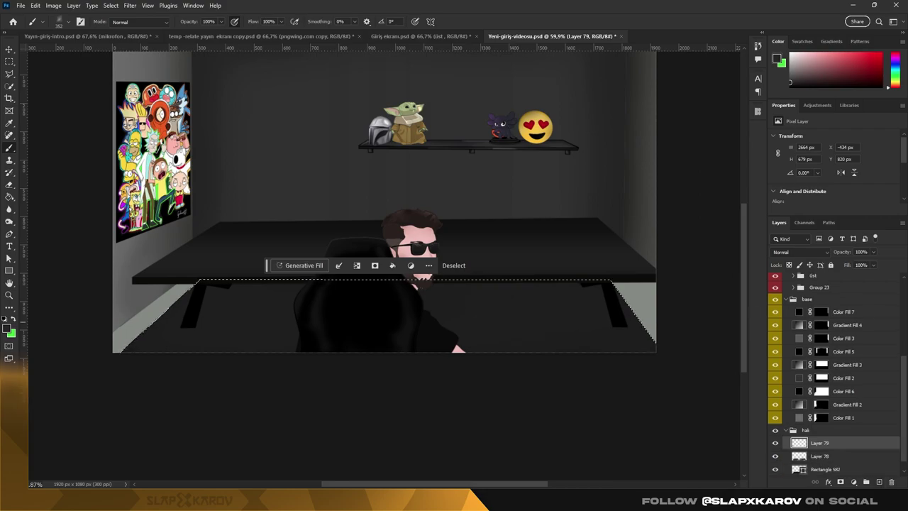
{"action": "left_click_drag", "start_coordinate": [234, 319], "coordinate": [514, 319]}
Step: Switch from near-black #161616 to a lighter grey and paint a light cloudy floor stroke
{"action": "left_click", "coordinate": [777, 59]}
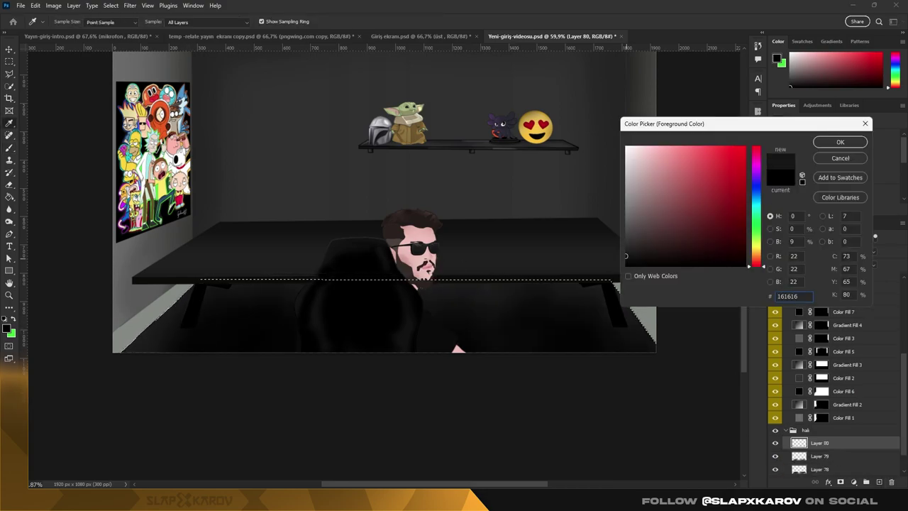
{"action": "key", "text": "Escape"}
{"action": "left_click", "coordinate": [777, 58]}
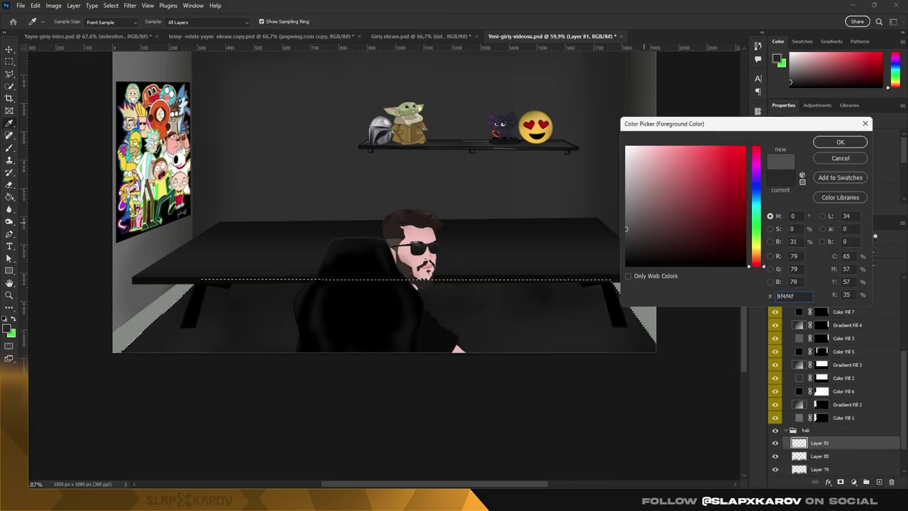
{"action": "key", "text": "Return"}
{"action": "left_click_drag", "start_coordinate": [464, 312], "coordinate": [500, 334]}
Step: Move Layer 81 below Layer 80, deselect the floor, and add a new empty layer
{"action": "key", "text": "ctrl+bracketleft"}
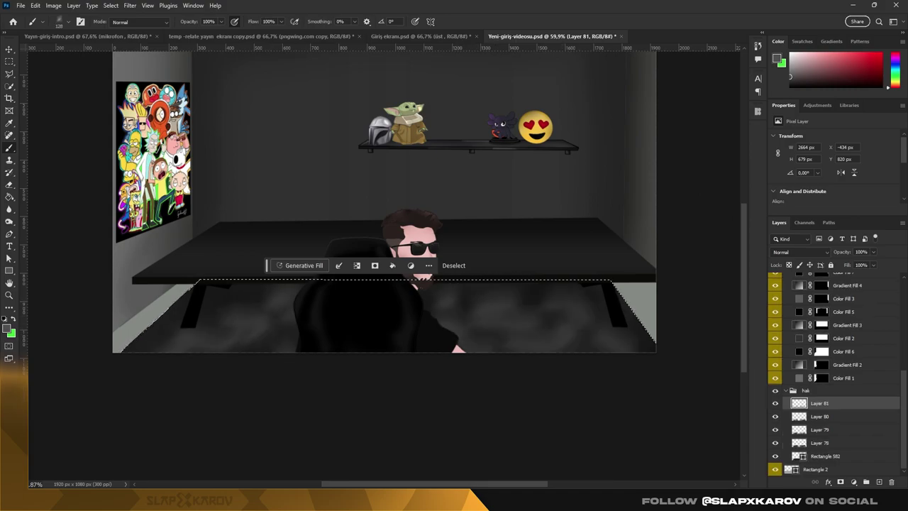
{"action": "key", "text": "ctrl+d"}
{"action": "scroll", "coordinate": [108, 307], "scroll_direction": "up", "scroll_amount": 5}
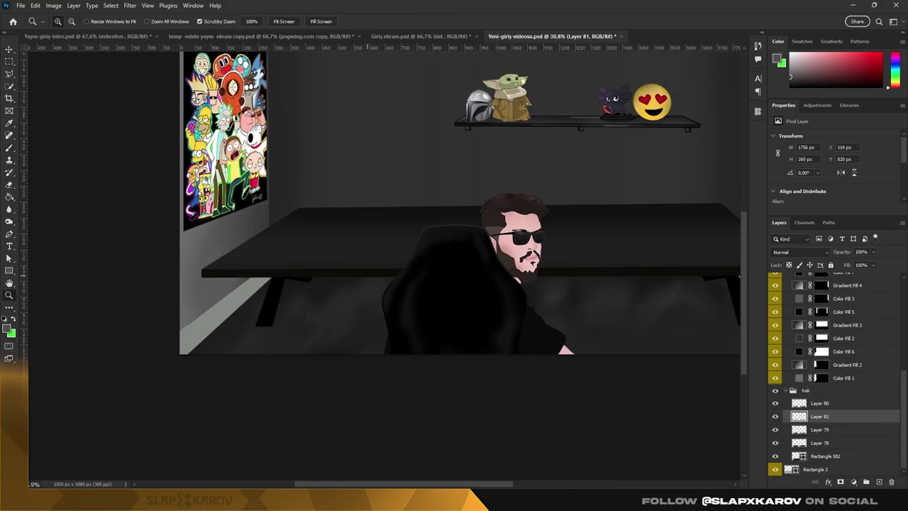
{"action": "key", "text": "ctrl+shift+alt+n"}
Step: Choose a grass-texture brush and set the painting colour to dark grey 1e1d1d
{"action": "right_click", "coordinate": [266, 264]}
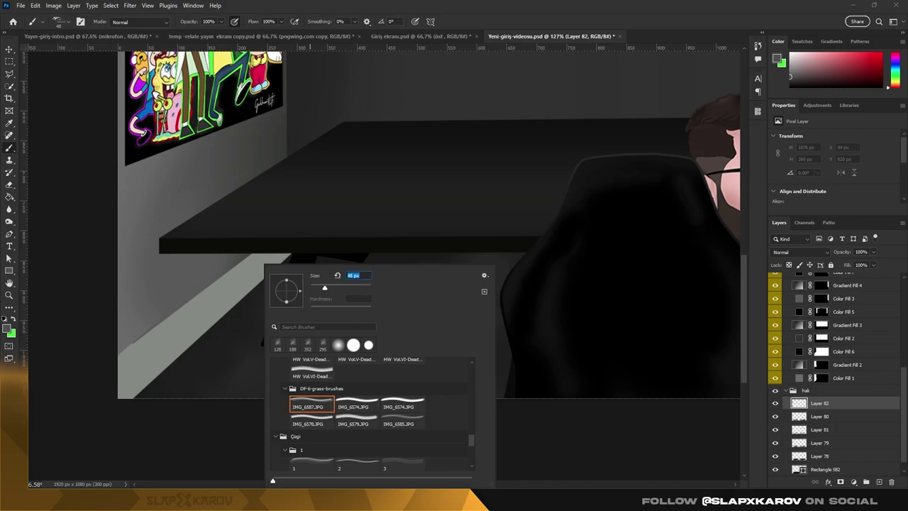
{"action": "key", "text": "Escape"}
{"action": "right_click", "coordinate": [200, 385]}
{"action": "key", "text": "Escape"}
{"action": "left_click", "coordinate": [777, 60]}
{"action": "type", "text": "1e1d1d"}
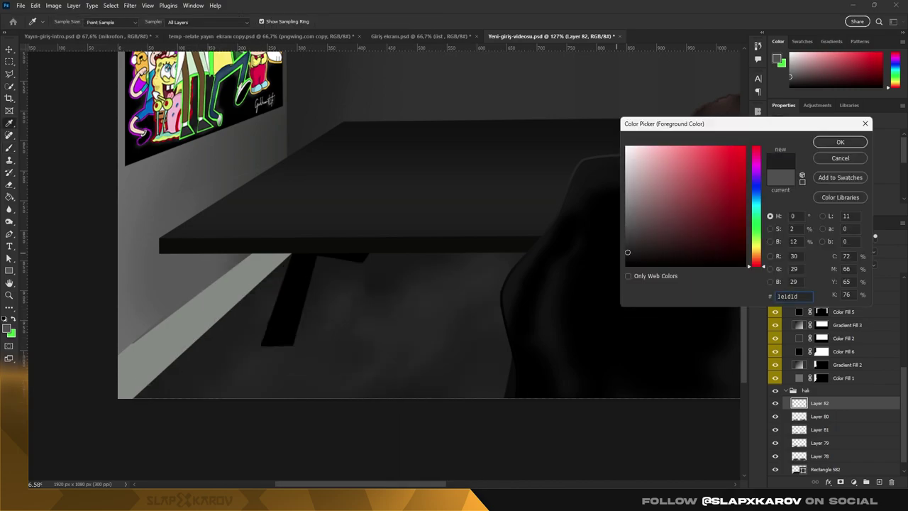
{"action": "key", "text": "Return"}
{"action": "right_click", "coordinate": [220, 264]}
{"action": "right_click", "coordinate": [180, 264]}
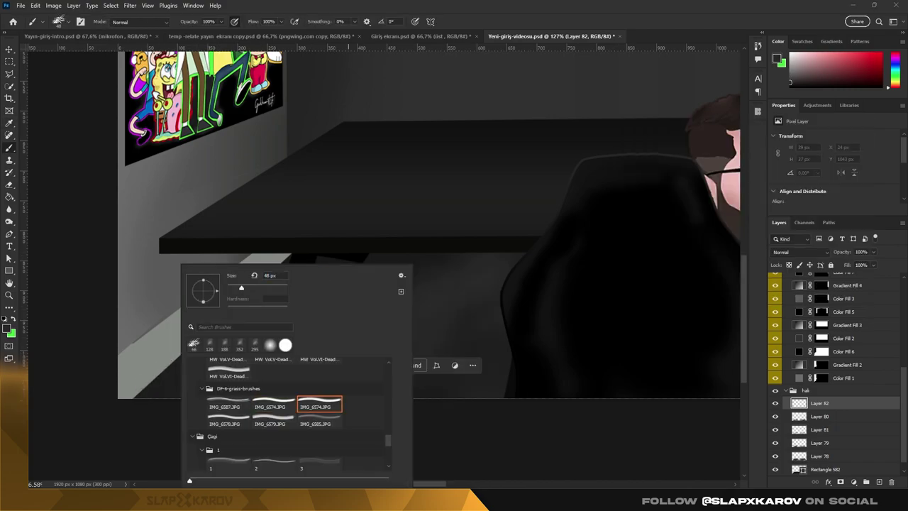
{"action": "key", "text": "Escape"}
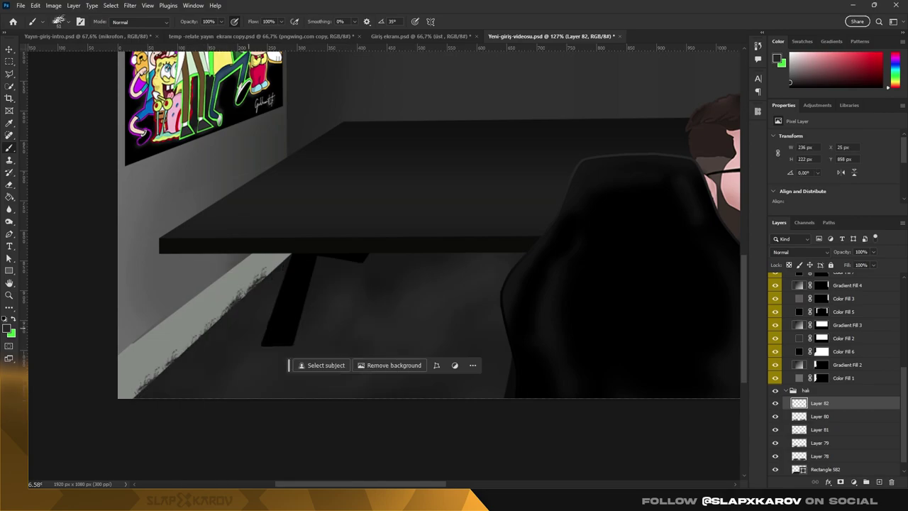
Step: Paint dark grass strokes along the rug edge at the wall and over the lighter middle patch
{"action": "scroll", "coordinate": [251, 340], "scroll_direction": "down", "scroll_amount": 3}
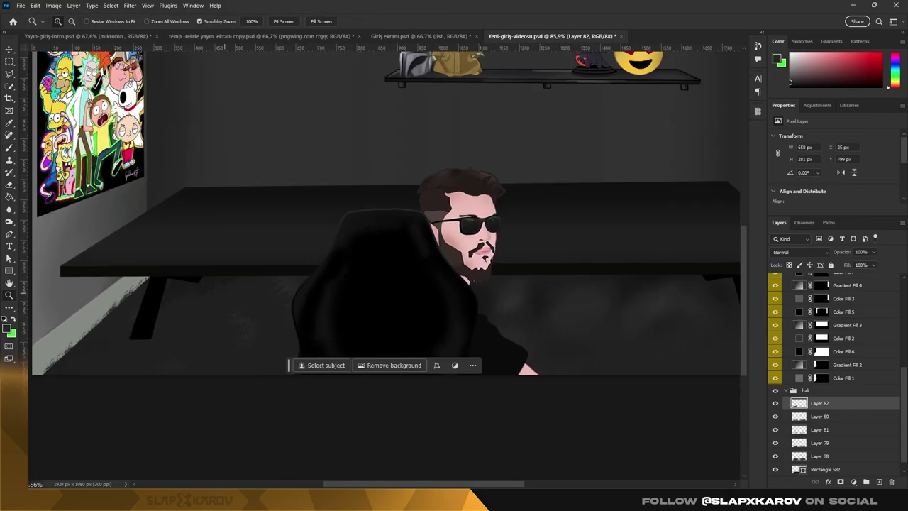
{"action": "scroll", "coordinate": [670, 256], "scroll_direction": "up", "scroll_amount": 5}
{"action": "scroll", "coordinate": [567, 234], "scroll_direction": "down", "scroll_amount": 2}
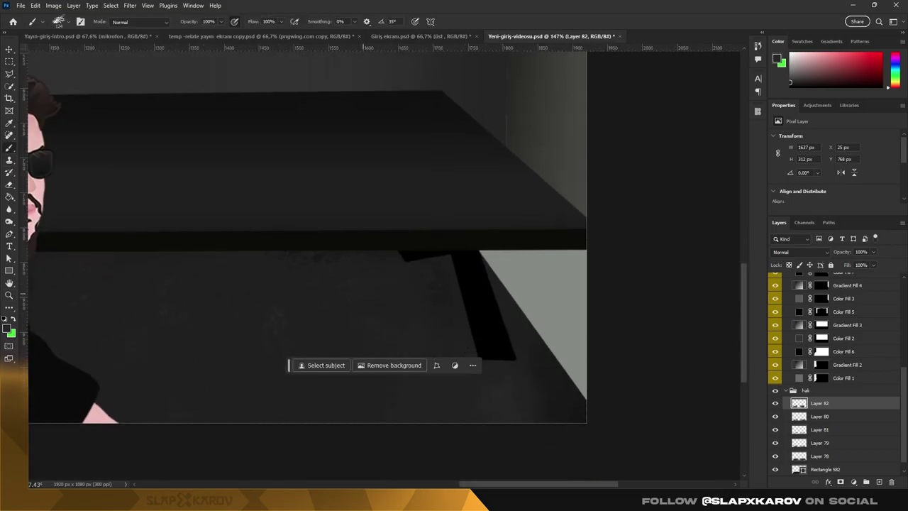
{"action": "left_click_drag", "start_coordinate": [490, 163], "coordinate": [539, 256]}
{"action": "scroll", "coordinate": [212, 252], "scroll_direction": "up", "scroll_amount": 3}
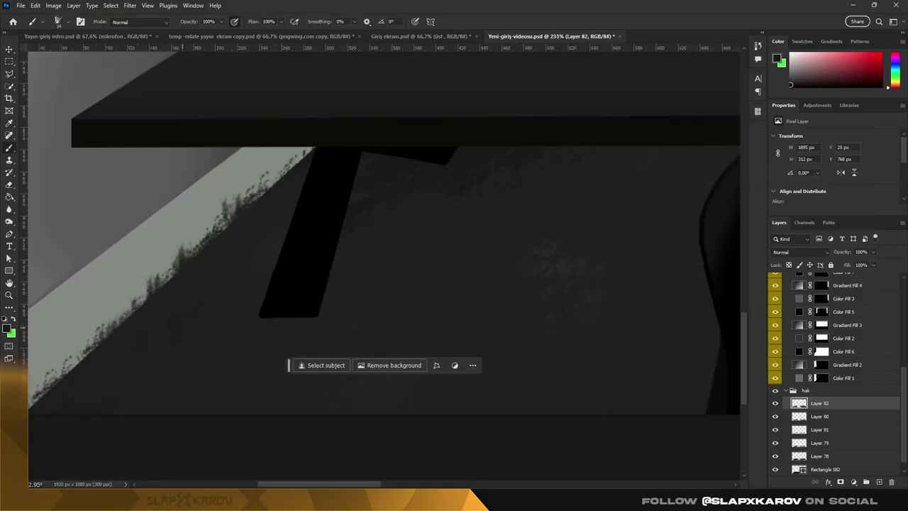
{"action": "scroll", "coordinate": [383, 227], "scroll_direction": "down", "scroll_amount": 3}
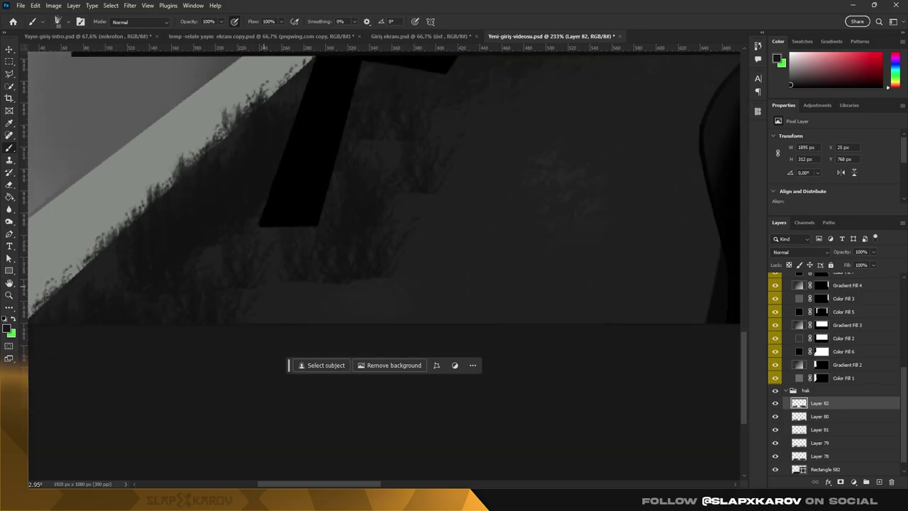
{"action": "key", "text": "z"}
{"action": "scroll", "coordinate": [383, 206], "scroll_direction": "down", "scroll_amount": 2}
{"action": "scroll", "coordinate": [382, 205], "scroll_direction": "down", "scroll_amount": 2}
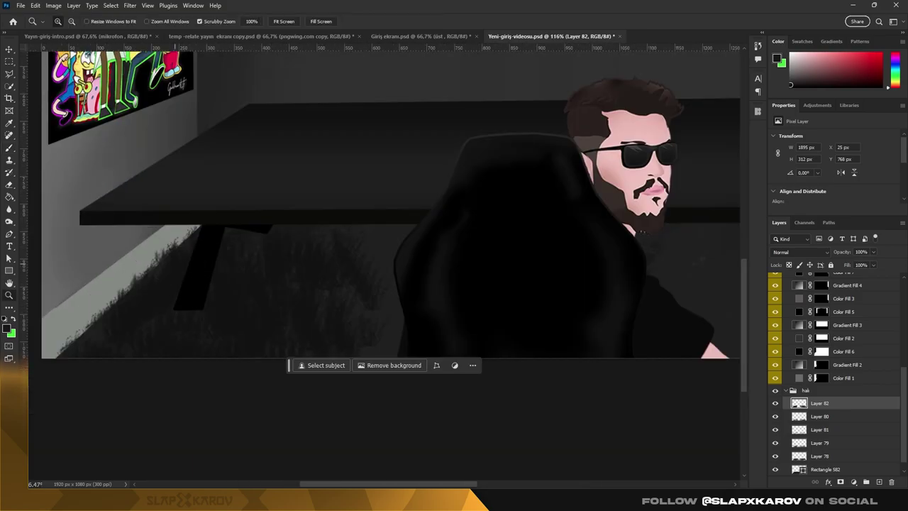
{"action": "scroll", "coordinate": [369, 242], "scroll_direction": "down", "scroll_amount": 2}
{"action": "scroll", "coordinate": [383, 177], "scroll_direction": "right", "scroll_amount": 5}
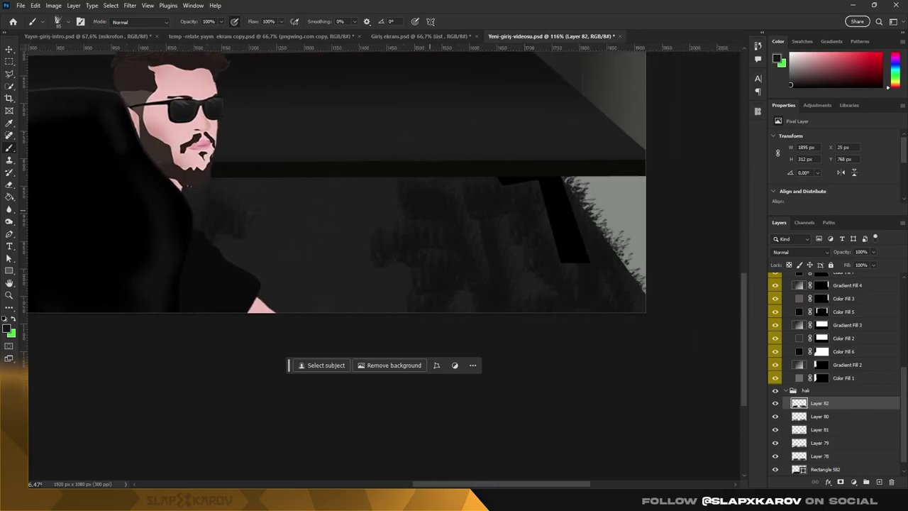
{"action": "left_click_drag", "start_coordinate": [263, 192], "coordinate": [369, 305]}
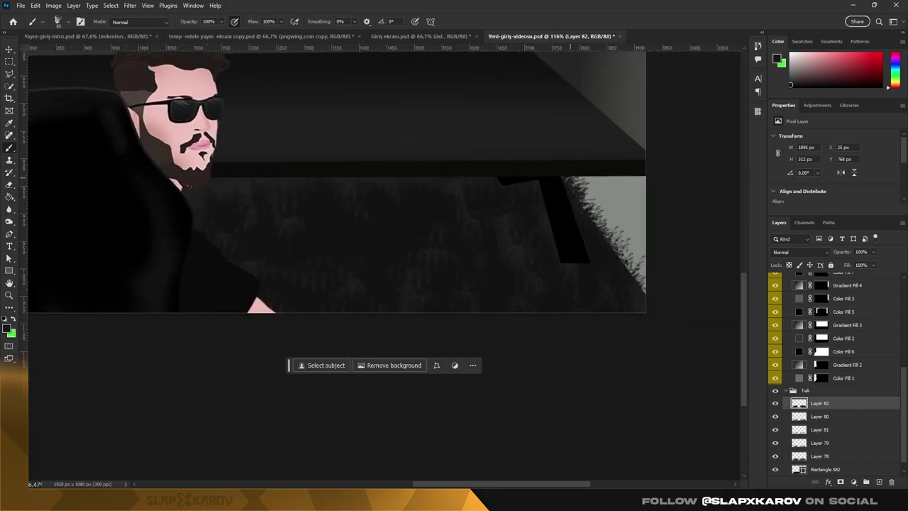
Step: Move Layer 82 below Layer 81 and add a layer mask to it
{"action": "key", "text": "z"}
{"action": "scroll", "coordinate": [453, 213], "scroll_direction": "down", "scroll_amount": 3}
{"action": "scroll", "coordinate": [539, 213], "scroll_direction": "up", "scroll_amount": 3}
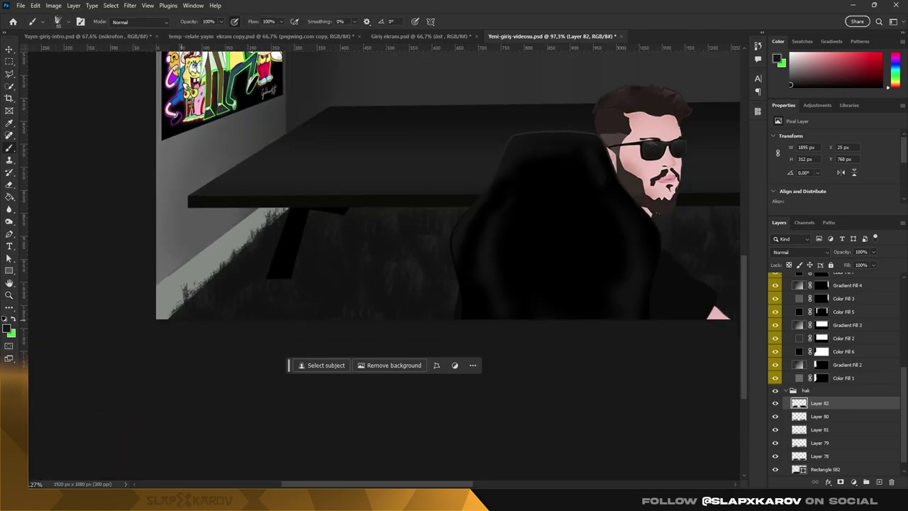
{"action": "key", "text": "z"}
{"action": "scroll", "coordinate": [454, 212], "scroll_direction": "down", "scroll_amount": 3}
{"action": "scroll", "coordinate": [454, 212], "scroll_direction": "up", "scroll_amount": 4}
{"action": "scroll", "coordinate": [453, 213], "scroll_direction": "down", "scroll_amount": 1}
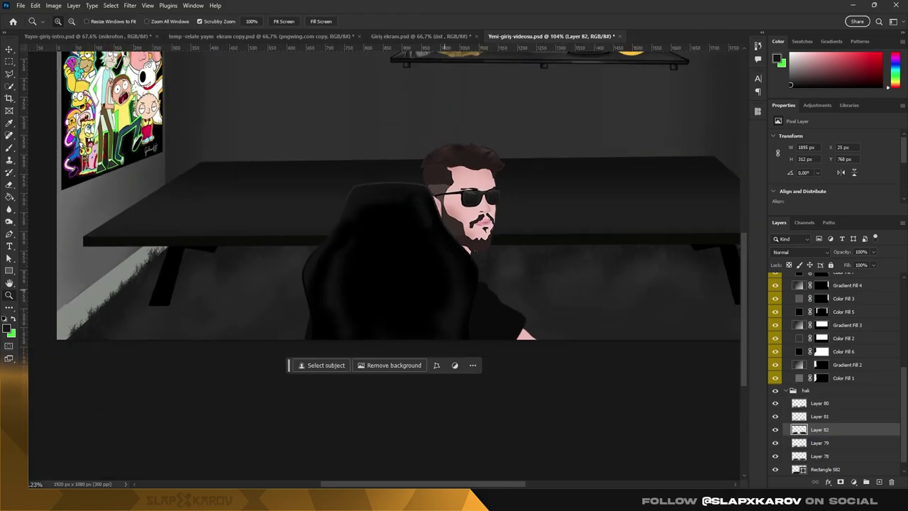
{"action": "scroll", "coordinate": [453, 213], "scroll_direction": "down", "scroll_amount": 3}
{"action": "scroll", "coordinate": [454, 213], "scroll_direction": "up", "scroll_amount": 3}
{"action": "left_click", "coordinate": [819, 429]}
{"action": "left_click", "coordinate": [853, 482]}
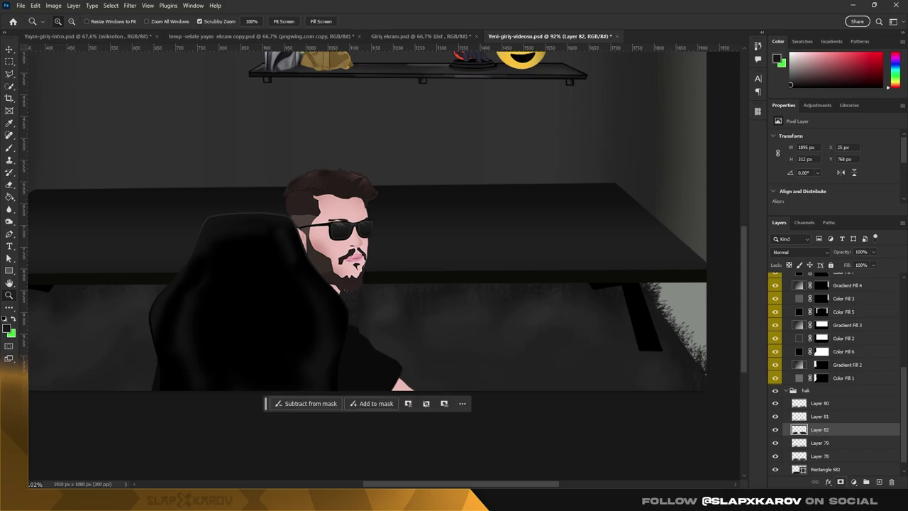
Step: Enlarge the brush to about 2500 px and zoom in on the left wall edge
{"action": "key", "text": "b"}
{"action": "right_click", "coordinate": [636, 265]}
{"action": "scroll", "coordinate": [731, 425], "scroll_direction": "up", "scroll_amount": 3}
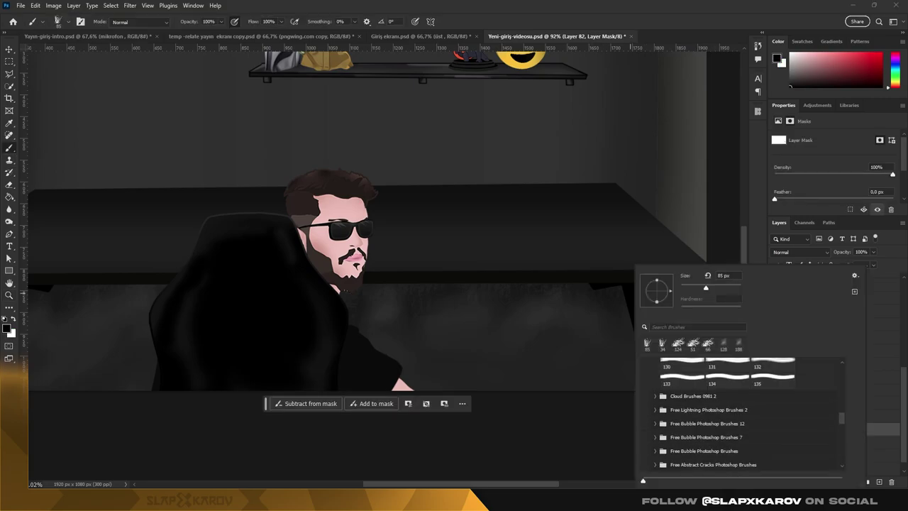
{"action": "scroll", "coordinate": [730, 425], "scroll_direction": "up", "scroll_amount": 3}
{"action": "scroll", "coordinate": [730, 425], "scroll_direction": "up", "scroll_amount": 3}
{"action": "key", "text": "Escape"}
{"action": "right_click", "coordinate": [652, 275], "text": "alt"}
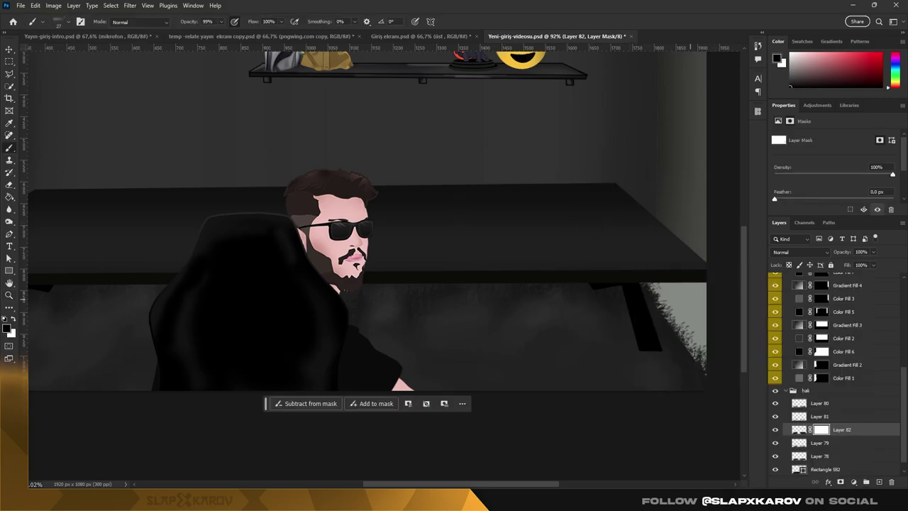
{"action": "left_click_drag", "start_coordinate": [671, 266], "coordinate": [702, 248]}
{"action": "key", "text": "z"}
{"action": "left_click", "coordinate": [681, 338]}
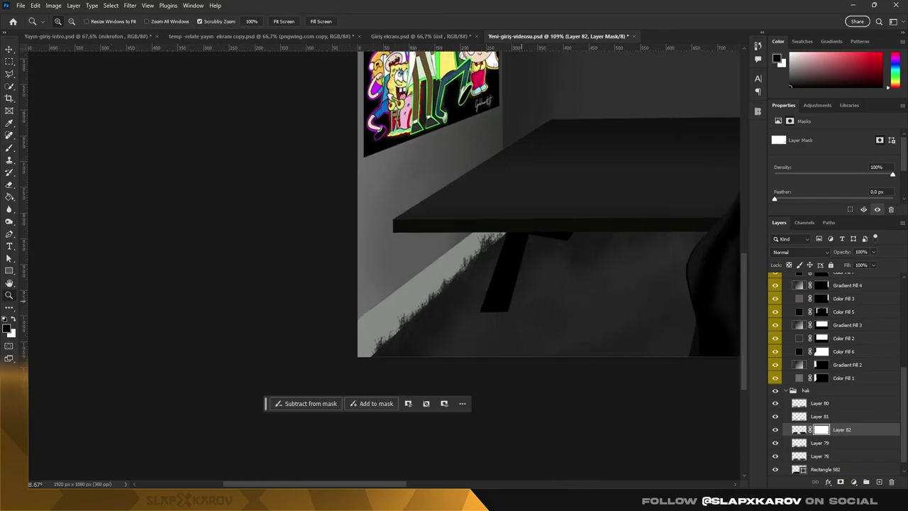
Step: Zoom out to the whole room scene and paste in the alt piece
{"action": "key", "text": "z"}
{"action": "left_click", "coordinate": [819, 402]}
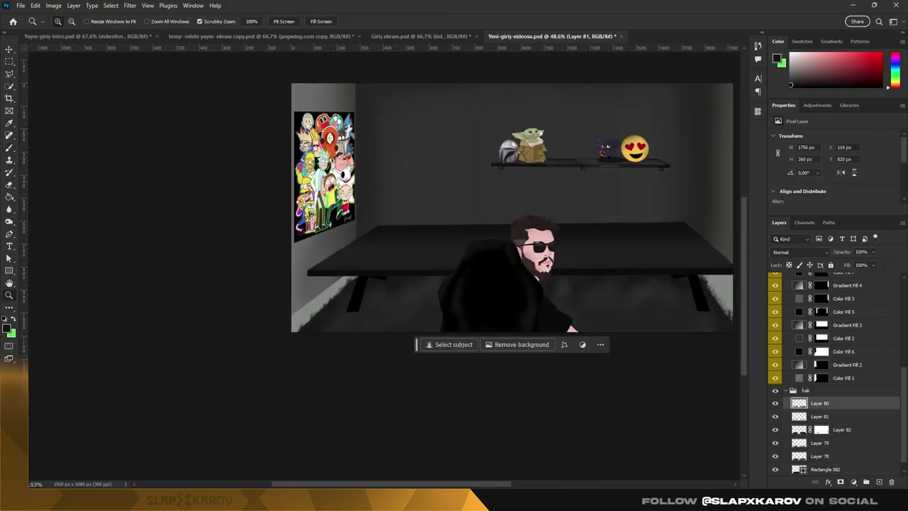
{"action": "scroll", "coordinate": [369, 206], "scroll_direction": "down", "scroll_amount": 3}
{"action": "scroll", "coordinate": [368, 206], "scroll_direction": "down", "scroll_amount": 2}
{"action": "scroll", "coordinate": [461, 241], "scroll_direction": "up", "scroll_amount": 1}
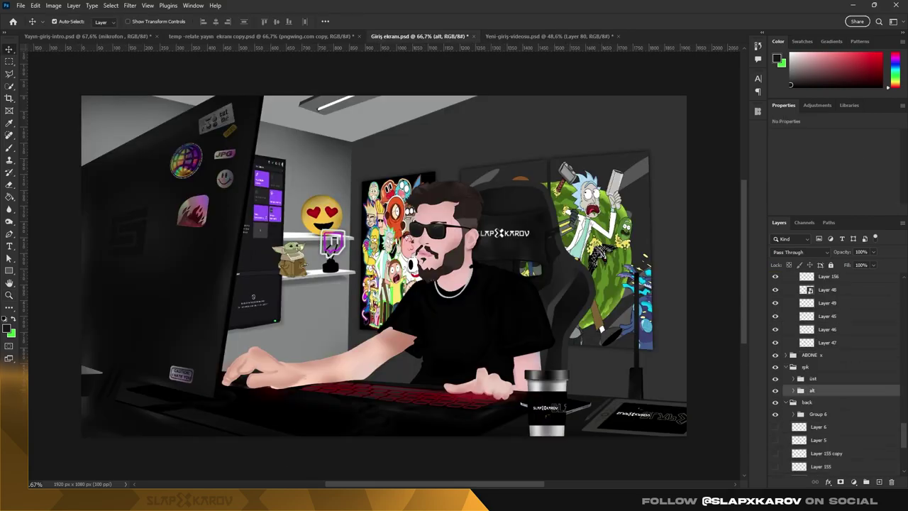
{"action": "key", "text": "ctrl+j"}
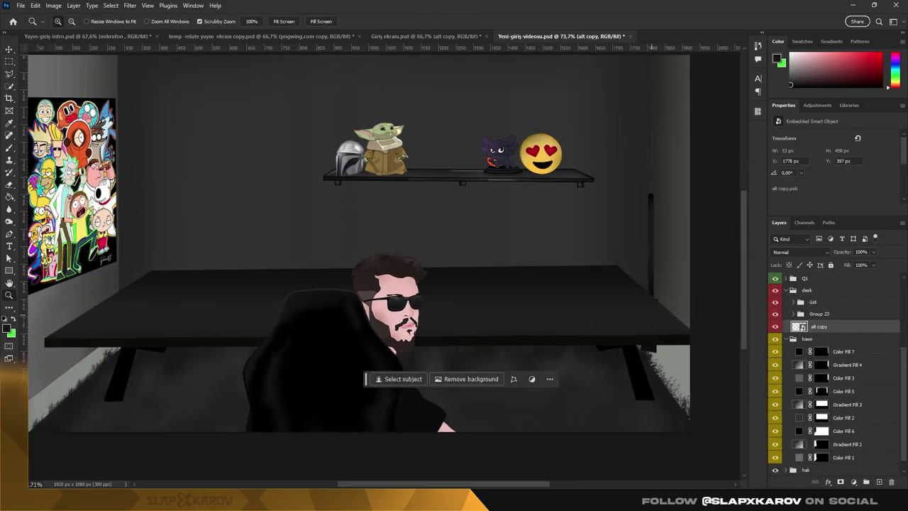
Step: Transform the alt piece into a thin, slightly tilted upright beside the desk's right end
{"action": "scroll", "coordinate": [653, 262], "scroll_direction": "up", "scroll_amount": 5}
{"action": "left_click_drag", "start_coordinate": [532, 312], "coordinate": [530, 344]}
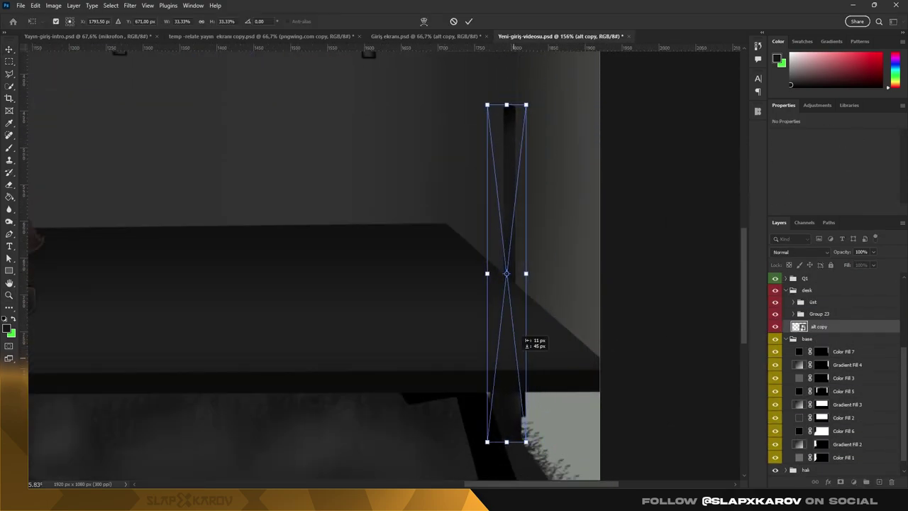
{"action": "scroll", "coordinate": [531, 345], "scroll_direction": "down", "scroll_amount": 2}
{"action": "left_click_drag", "start_coordinate": [319, 382], "coordinate": [486, 255]}
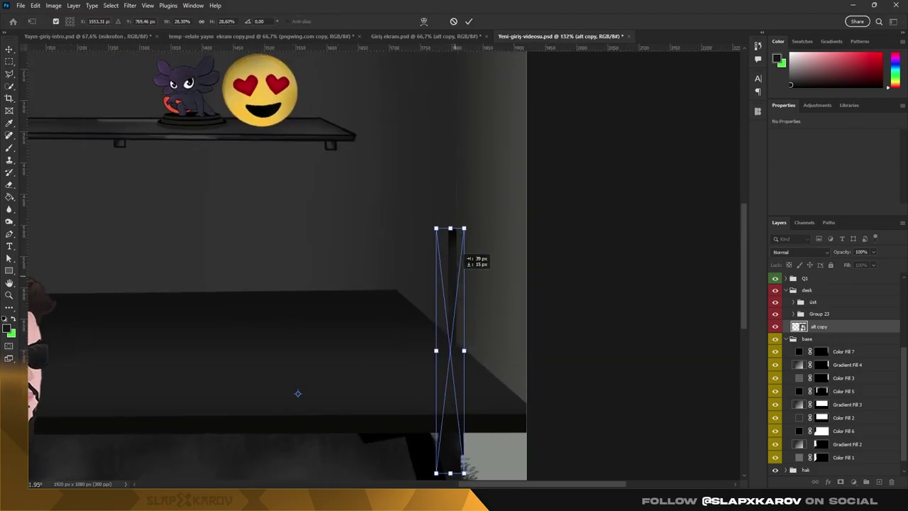
{"action": "scroll", "coordinate": [421, 280], "scroll_direction": "down", "scroll_amount": 3}
{"action": "scroll", "coordinate": [422, 280], "scroll_direction": "up", "scroll_amount": 2}
{"action": "left_click_drag", "start_coordinate": [422, 298], "coordinate": [453, 323]}
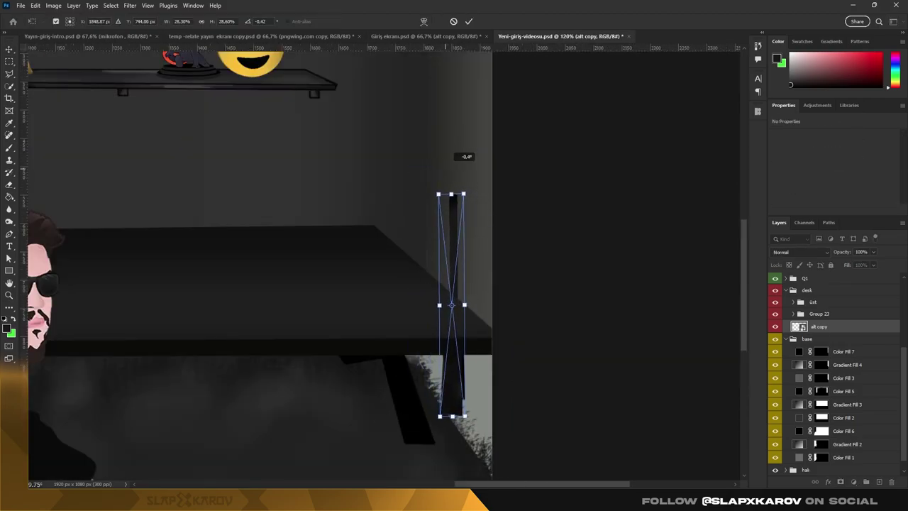
{"action": "scroll", "coordinate": [451, 305], "scroll_direction": "down", "scroll_amount": 2}
{"action": "key", "text": "Return"}
{"action": "scroll", "coordinate": [465, 388], "scroll_direction": "up", "scroll_amount": 6}
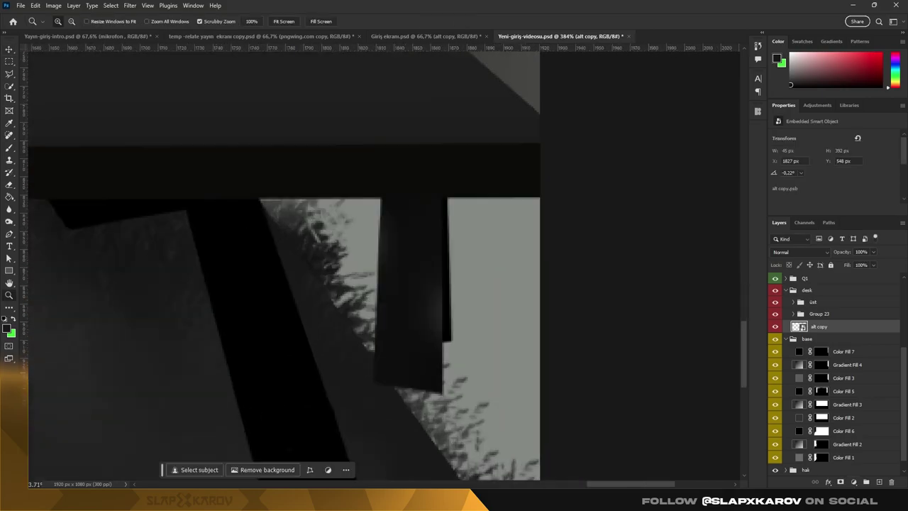
Step: Group the alt copy layer as ışık duvar above base and select its mask
{"action": "key", "text": "ctrl+g"}
{"action": "key", "text": "ctrl+bracketleft"}
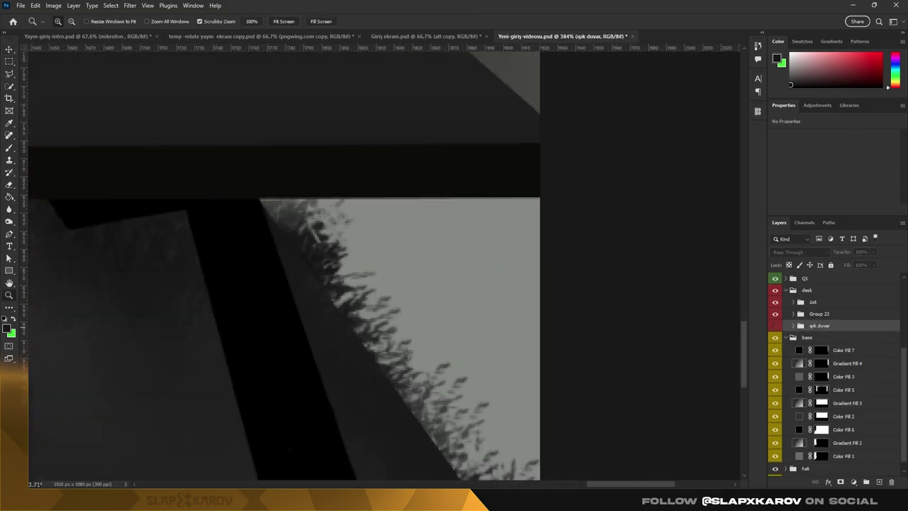
{"action": "key", "text": "ctrl+bracketleft"}
{"action": "key", "text": "ctrl+bracketleft"}
{"action": "key", "text": "ctrl+bracketleft"}
{"action": "left_click", "coordinate": [784, 314]}
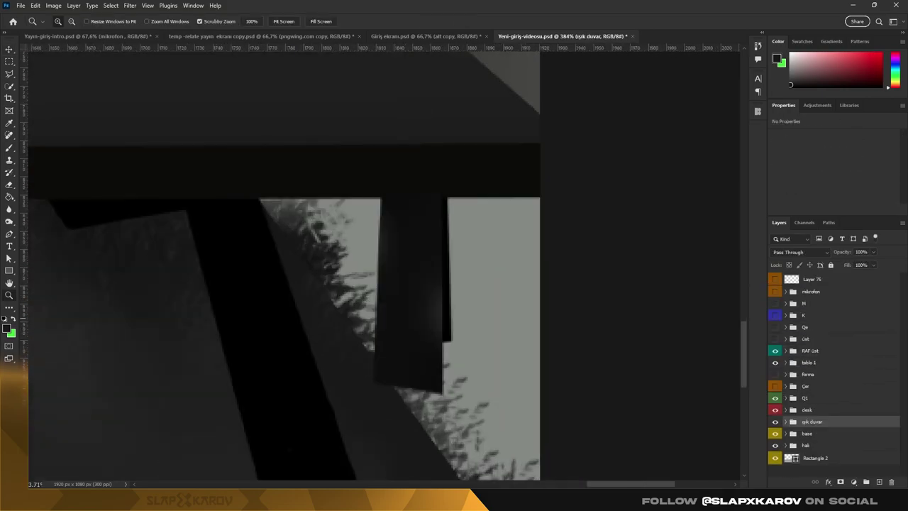
{"action": "left_click", "coordinate": [821, 434]}
{"action": "scroll", "coordinate": [320, 284], "scroll_direction": "up", "scroll_amount": 2}
Step: Pick a brush for painting the mask, then switch to the Yayın-giriş-intro document
{"action": "key", "text": "b"}
{"action": "right_click", "coordinate": [496, 263]}
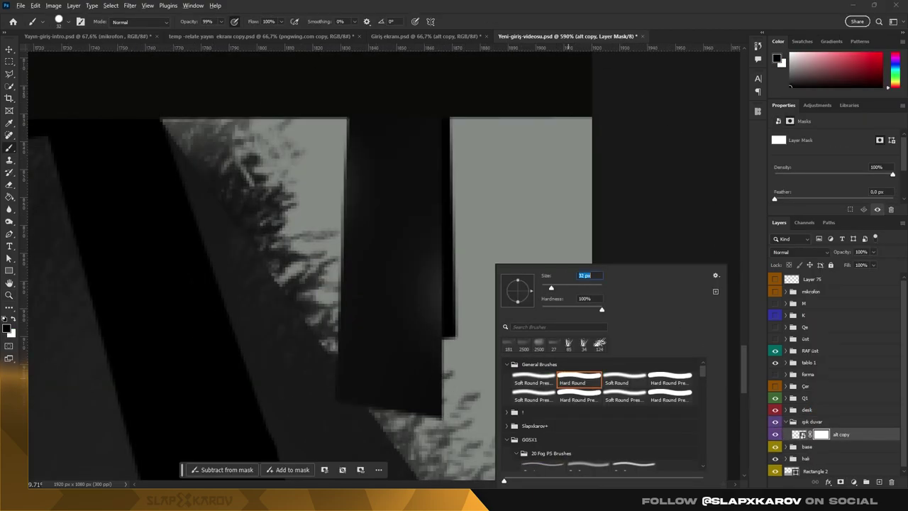
{"action": "key", "text": "Escape"}
{"action": "key", "text": "z"}
{"action": "scroll", "coordinate": [269, 248], "scroll_direction": "down", "scroll_amount": 10}
{"action": "scroll", "coordinate": [363, 142], "scroll_direction": "up", "scroll_amount": 1}
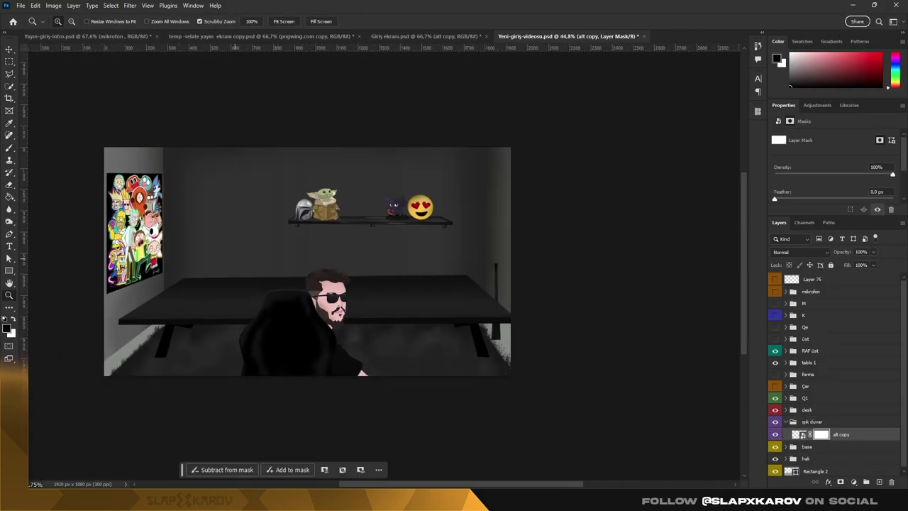
{"action": "scroll", "coordinate": [363, 142], "scroll_direction": "up", "scroll_amount": 1}
{"action": "scroll", "coordinate": [363, 142], "scroll_direction": "up", "scroll_amount": 1}
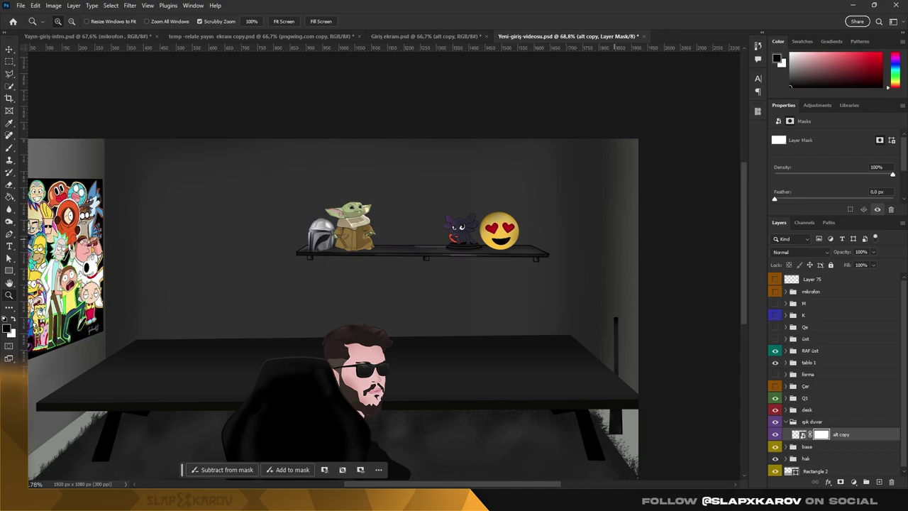
{"action": "key", "text": "ctrl+Tab"}
Step: Select the saber X layer and hide the glowing lightsabers
{"action": "scroll", "coordinate": [567, 282], "scroll_direction": "up", "scroll_amount": 3}
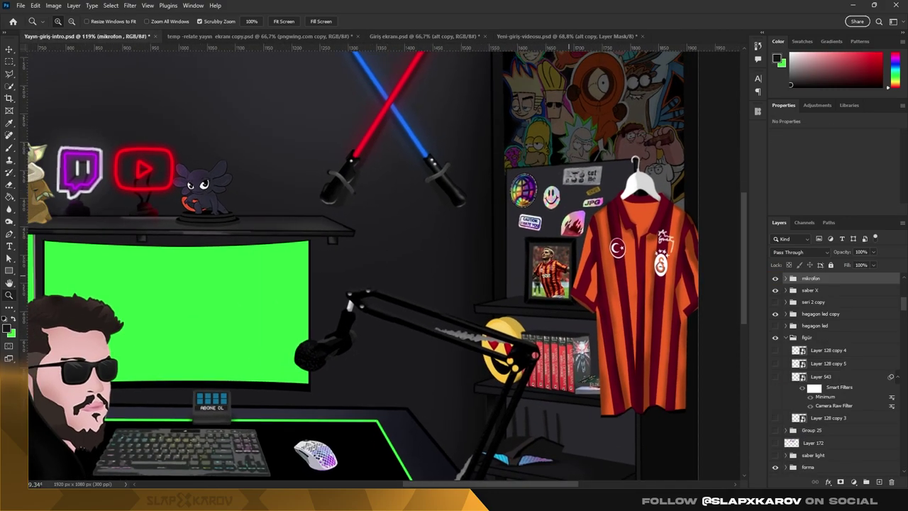
{"action": "key", "text": "v"}
{"action": "scroll", "coordinate": [363, 269], "scroll_direction": "down", "scroll_amount": 5}
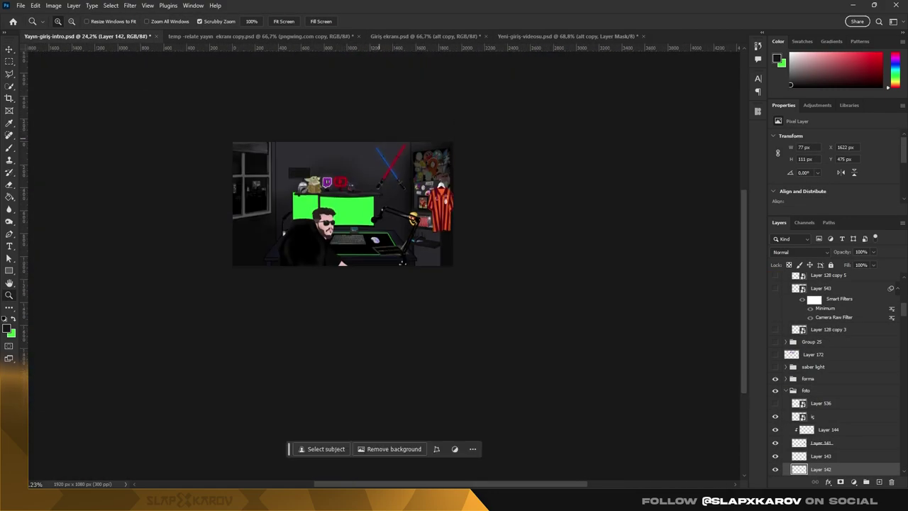
{"action": "scroll", "coordinate": [363, 270], "scroll_direction": "up", "scroll_amount": 5}
{"action": "key", "text": "ctrl+comma"}
{"action": "key", "text": "Delete"}
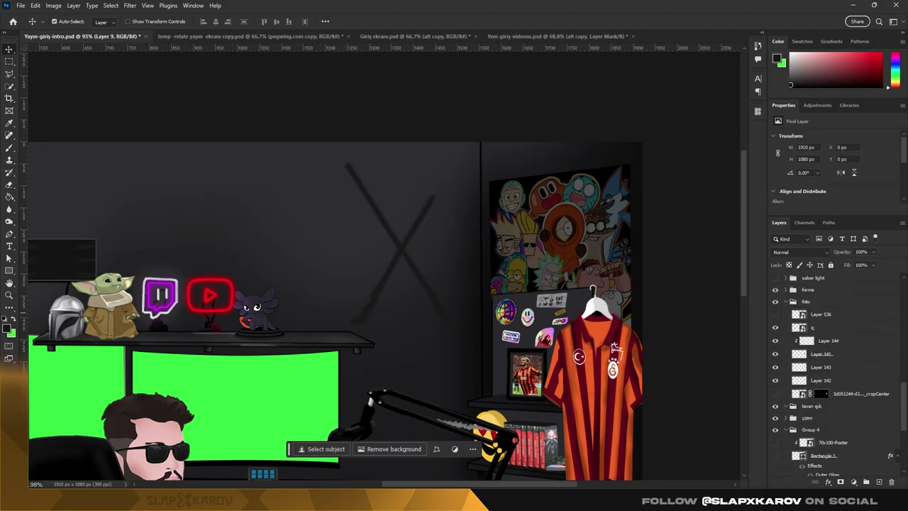
Step: Turn on the hegagon led and hegagon led copy layers and view the whole scene
{"action": "scroll", "coordinate": [836, 376], "scroll_direction": "down", "scroll_amount": 2}
{"action": "left_click", "coordinate": [774, 334]}
{"action": "key", "text": "z"}
{"action": "left_click", "coordinate": [436, 228]}
{"action": "key", "text": "ctrl+minus"}
{"action": "left_click", "coordinate": [819, 322]}
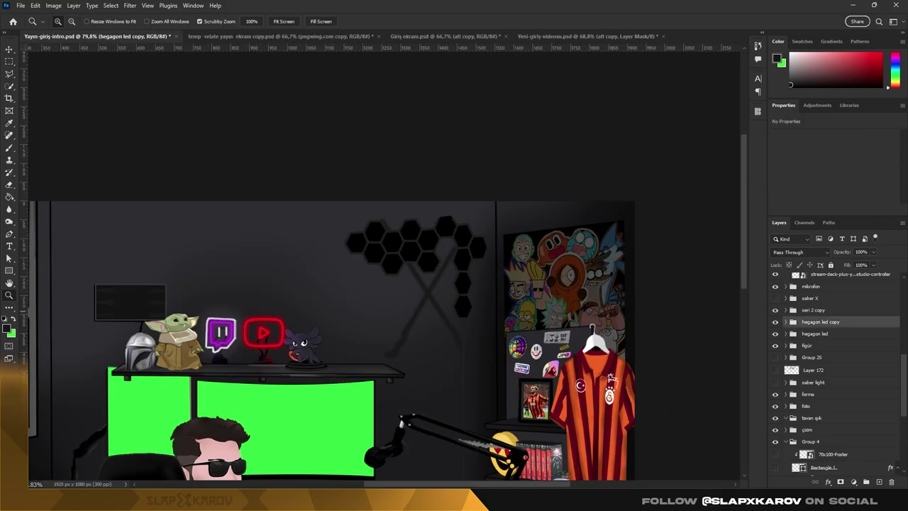
Step: Convert the saber X copy layer to a smart object
{"action": "left_click", "coordinate": [808, 298]}
{"action": "right_click", "coordinate": [812, 298]}
{"action": "left_click", "coordinate": [752, 196]}
{"action": "right_click", "coordinate": [812, 298]}
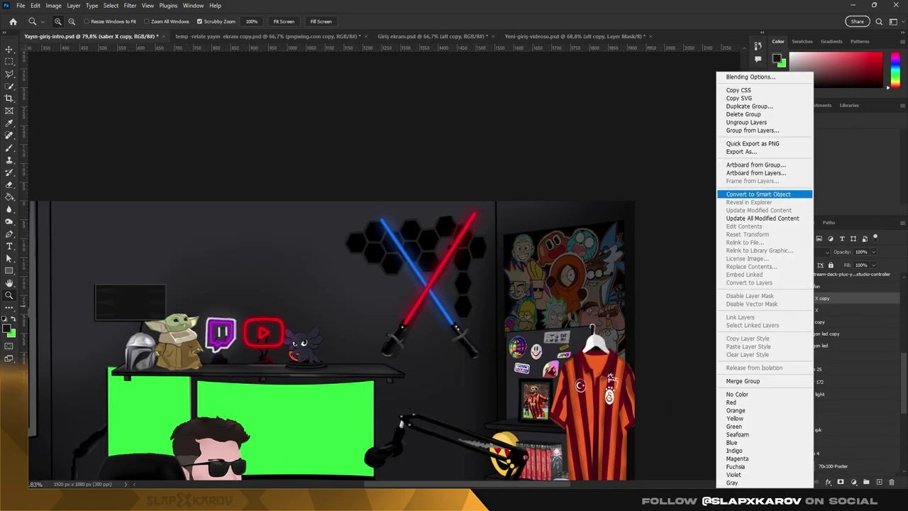
{"action": "left_click", "coordinate": [574, 36]}
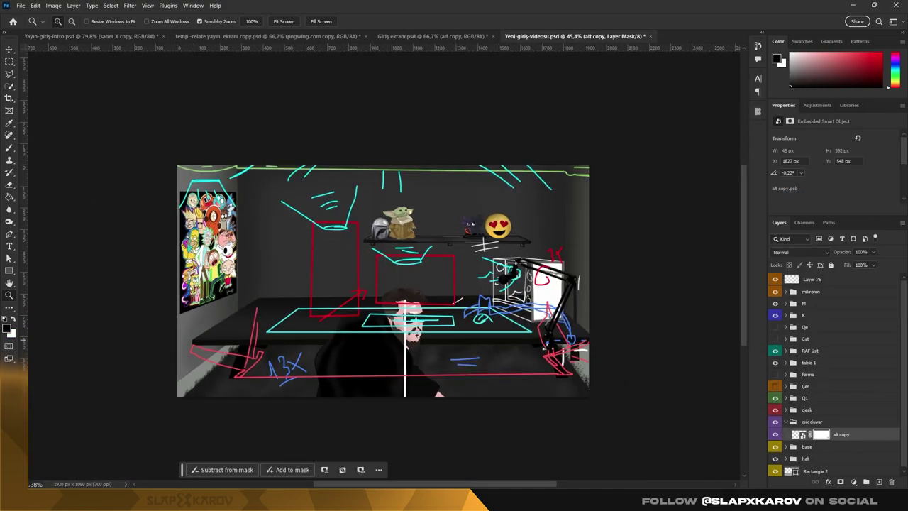
Step: Hide the sketch layers and paste the lightsabers onto the back wall
{"action": "left_click_drag", "start_coordinate": [774, 279], "coordinate": [774, 315]}
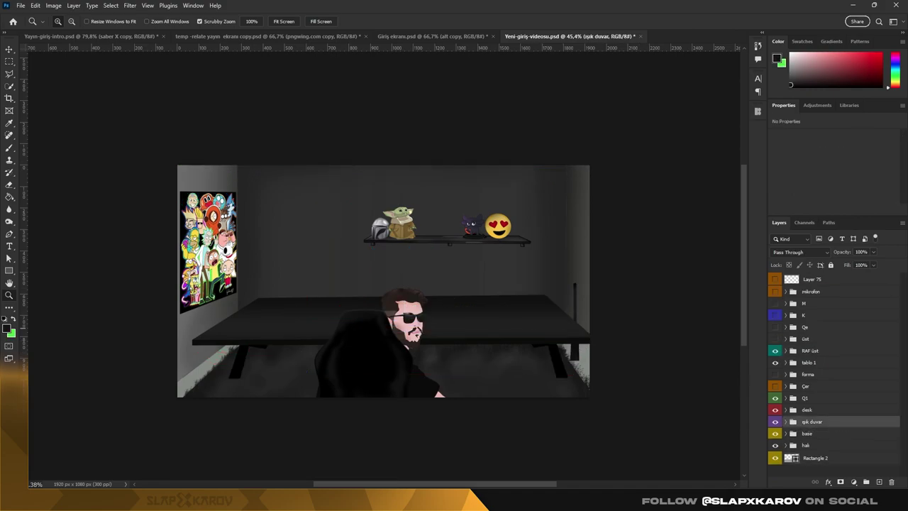
{"action": "key", "text": "ctrl+v"}
{"action": "left_click_drag", "start_coordinate": [406, 235], "coordinate": [306, 202]}
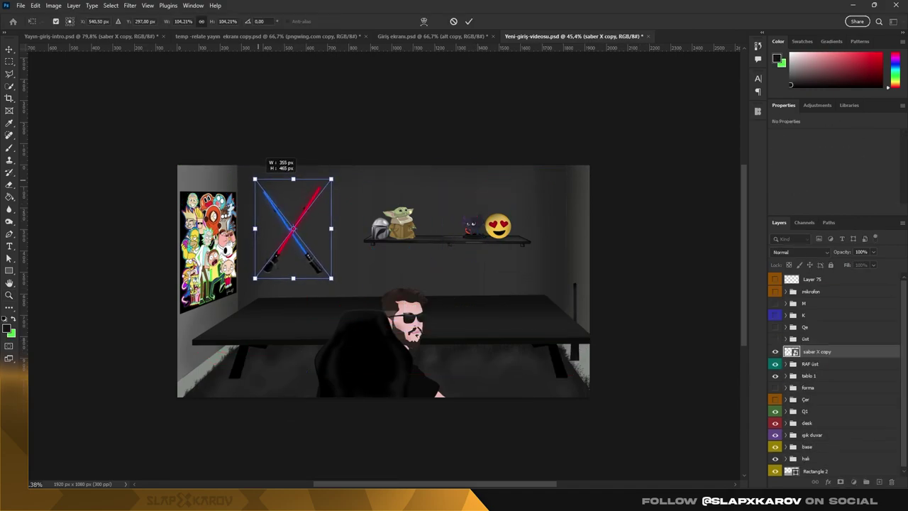
{"action": "key", "text": "Return"}
{"action": "key", "text": "ctrl+plus"}
{"action": "key", "text": "ctrl+plus"}
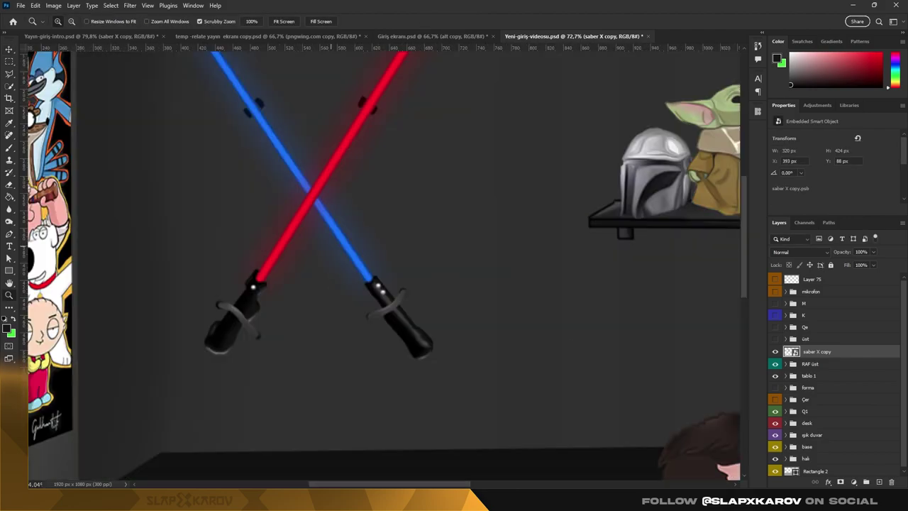
{"action": "key", "text": "ctrl+minus"}
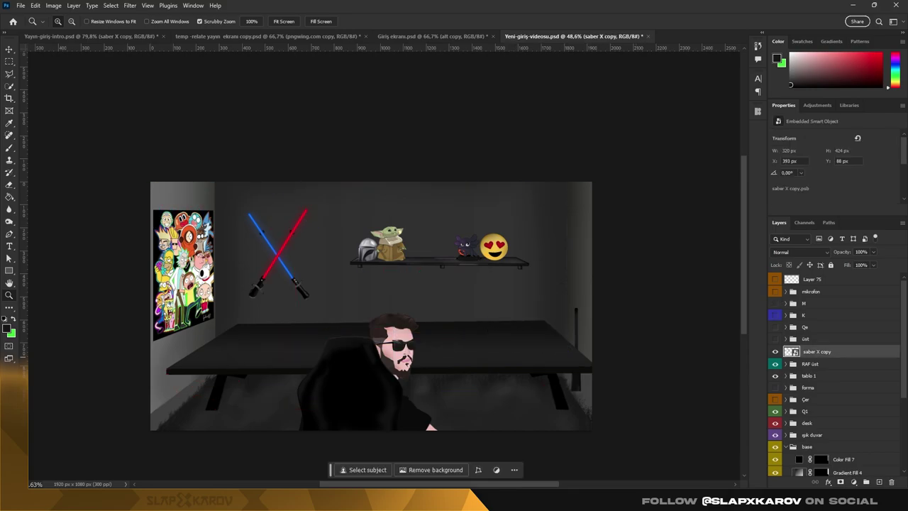
Step: Group the lightsaber layer into a group named saber
{"action": "key", "text": "ctrl+g"}
{"action": "type", "text": "saber"}
{"action": "key", "text": "Return"}
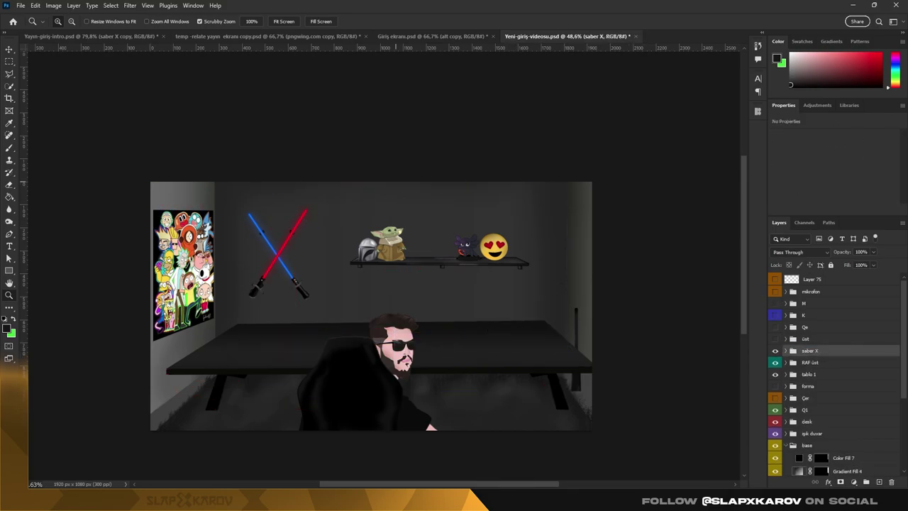
{"action": "key", "text": "ctrl+Tab"}
Step: Cycle through open documents, select Layer 14, and return to the Yeni-giriş-videosu room scene
{"action": "key", "text": "v"}
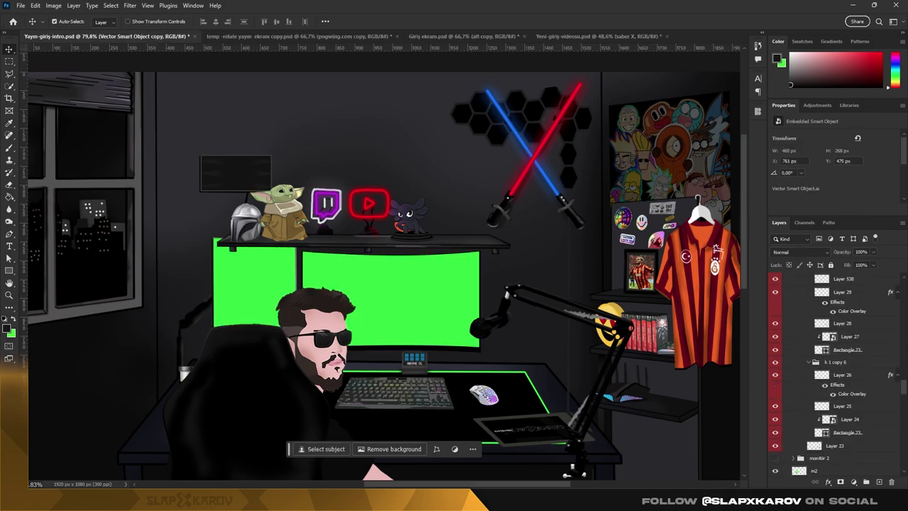
{"action": "key", "text": "ctrl+Tab"}
{"action": "key", "text": "ctrl+Tab"}
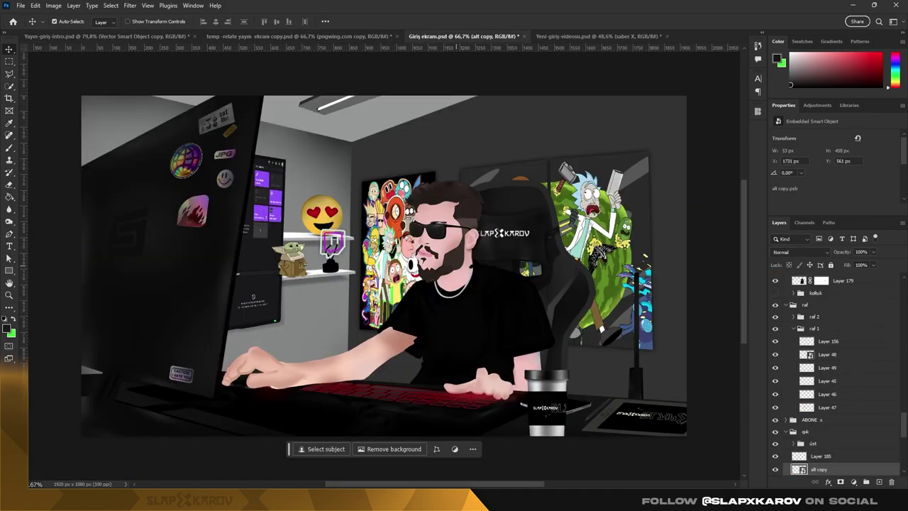
{"action": "key", "text": "alt+period"}
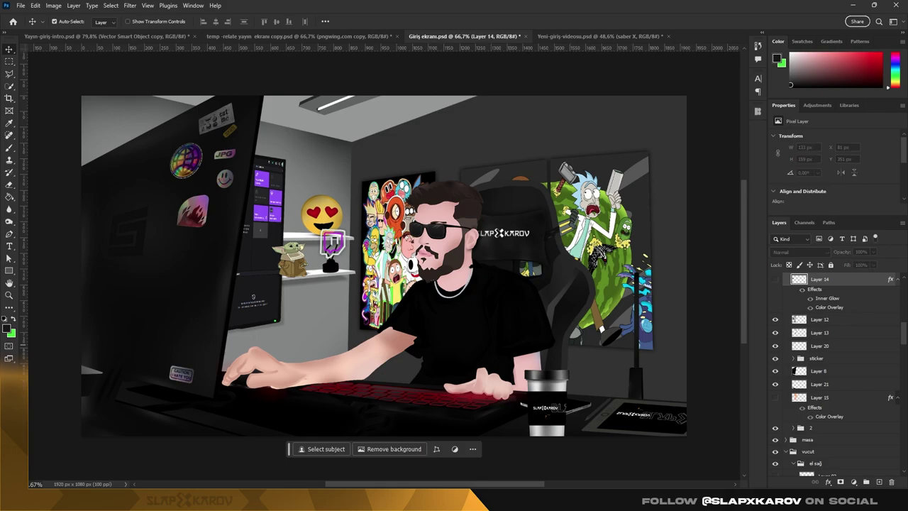
{"action": "key", "text": "ctrl+Tab"}
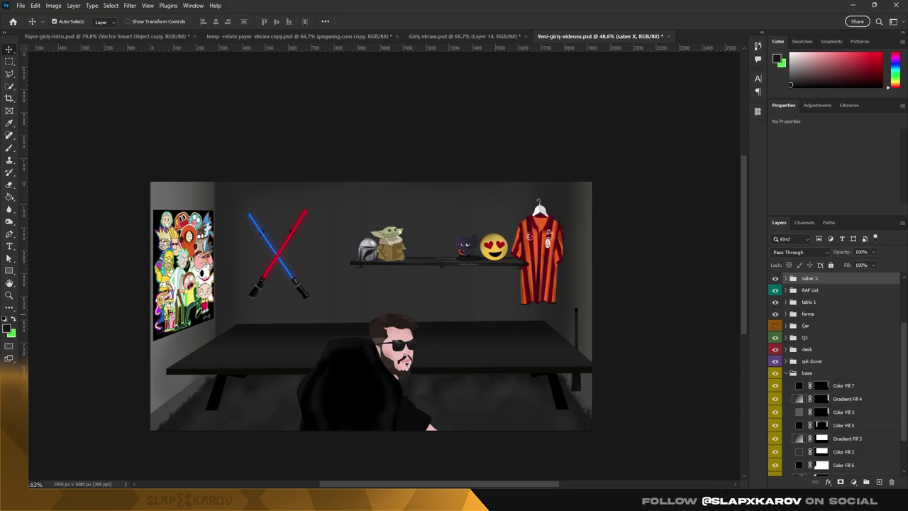
Step: Convert the forma group to a smart object, narrow and tilt the shirt, and move it below ışık duvar
{"action": "right_click", "coordinate": [809, 313]}
{"action": "left_click", "coordinate": [751, 227]}
{"action": "key", "text": "ctrl+t"}
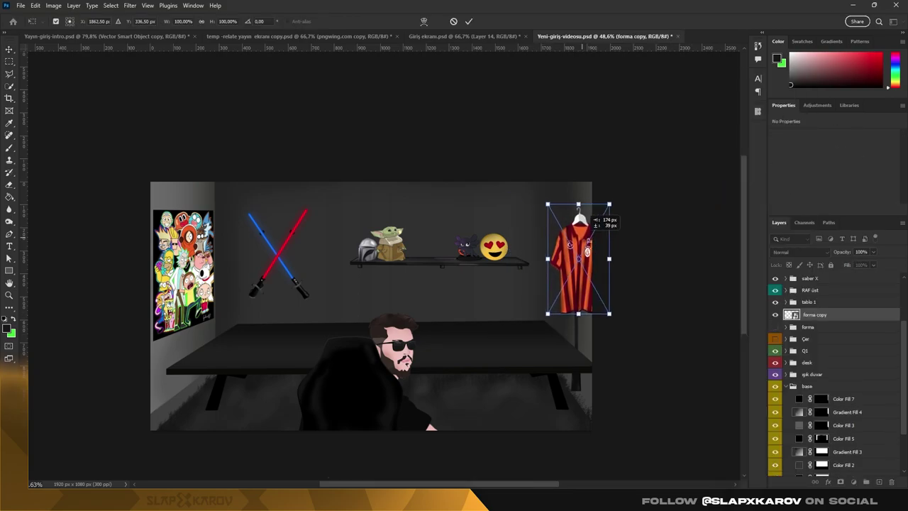
{"action": "left_click_drag", "start_coordinate": [603, 213], "coordinate": [607, 259]}
{"action": "left_click_drag", "start_coordinate": [592, 219], "coordinate": [570, 249]}
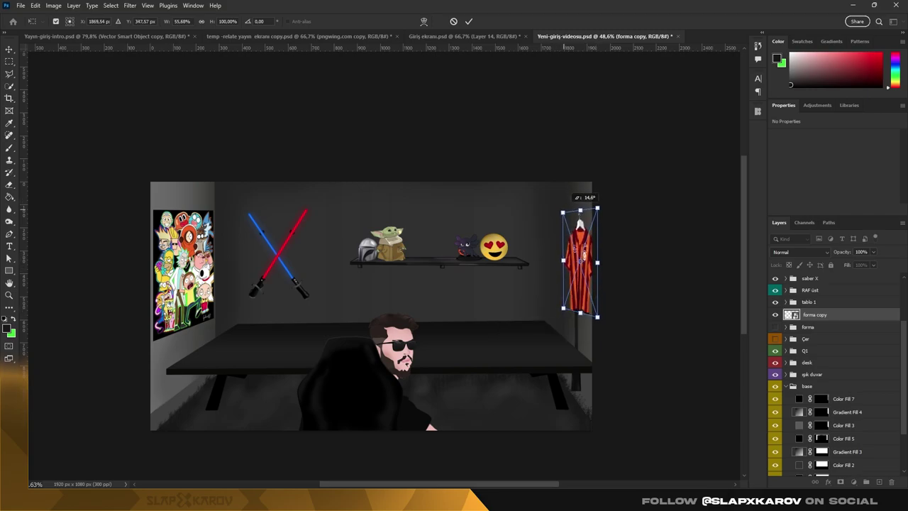
{"action": "left_click_drag", "start_coordinate": [567, 306], "coordinate": [569, 308]}
{"action": "key", "text": "Return"}
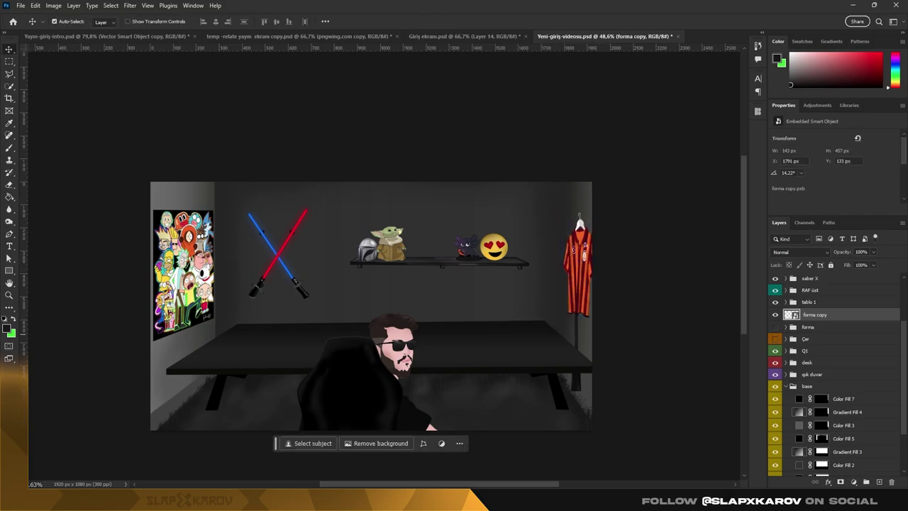
{"action": "left_click", "coordinate": [787, 386]}
{"action": "left_click_drag", "start_coordinate": [814, 372], "coordinate": [814, 427]}
{"action": "scroll", "coordinate": [588, 241], "scroll_direction": "up", "scroll_amount": 3}
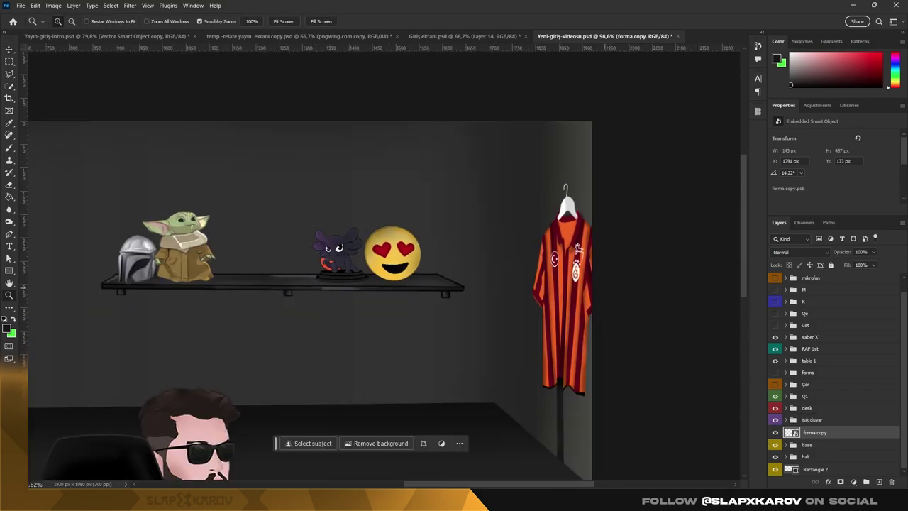
Step: Re-transform the shirt, adjusting its width and rotating it to about 19.9°
{"action": "key", "text": "ctrl+t"}
{"action": "left_click_drag", "start_coordinate": [631, 399], "coordinate": [534, 165]}
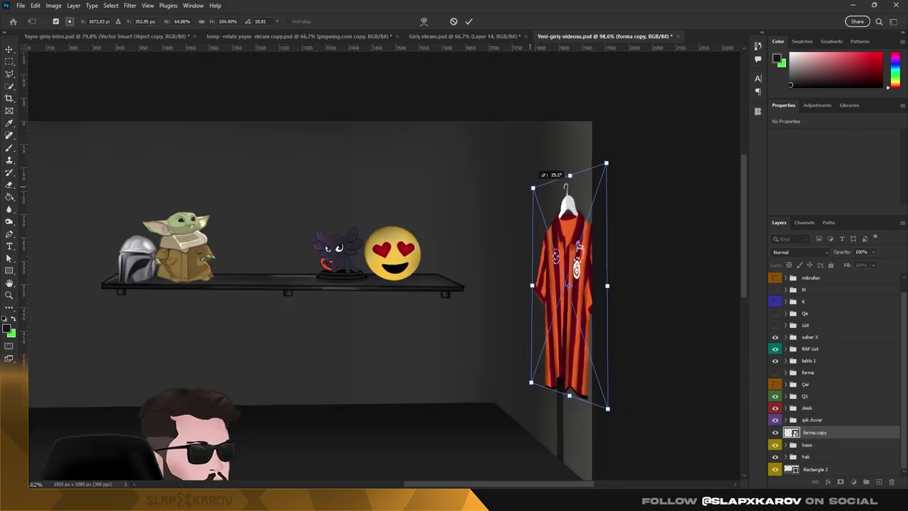
{"action": "scroll", "coordinate": [561, 284], "scroll_direction": "down", "scroll_amount": 5}
{"action": "scroll", "coordinate": [560, 283], "scroll_direction": "up", "scroll_amount": 6}
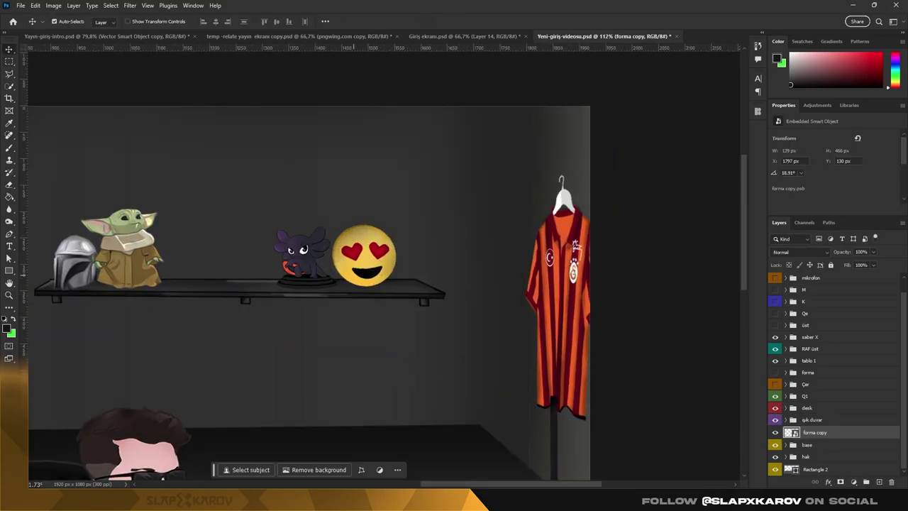
{"action": "left_click_drag", "start_coordinate": [599, 152], "coordinate": [585, 136]}
{"action": "key", "text": "Return"}
{"action": "scroll", "coordinate": [586, 138], "scroll_direction": "down", "scroll_amount": 5}
{"action": "scroll", "coordinate": [586, 138], "scroll_direction": "up", "scroll_amount": 2}
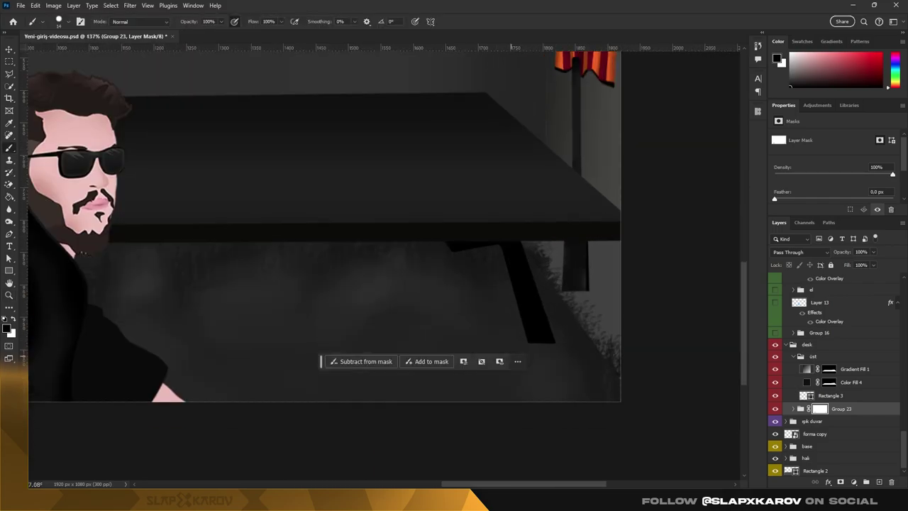
Step: Transform the Group 23 copy mask and add a black fill layer for the table legs
{"action": "key", "text": "z"}
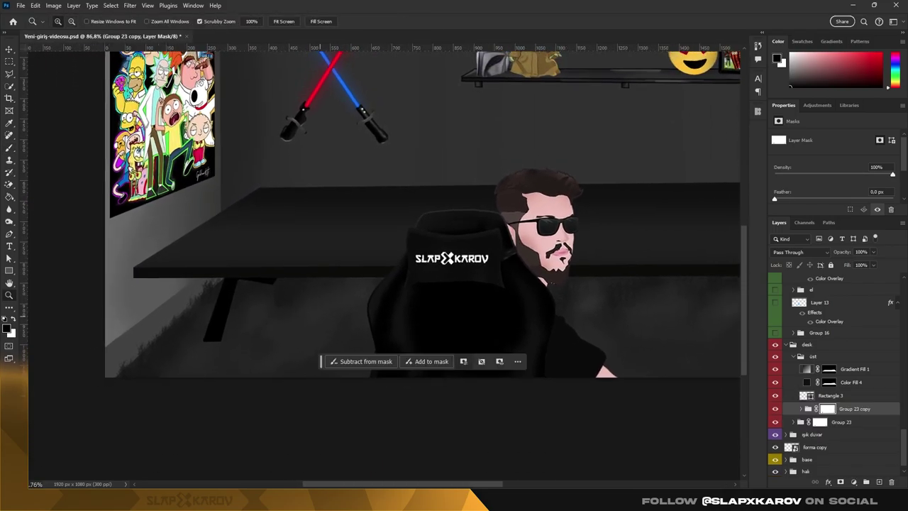
{"action": "key", "text": "ctrl+t"}
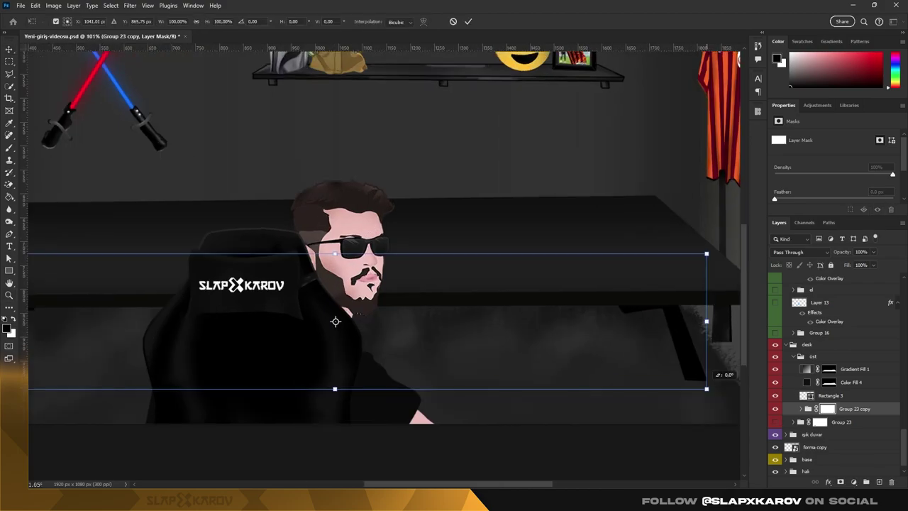
{"action": "key", "text": "Return"}
{"action": "key", "text": "z"}
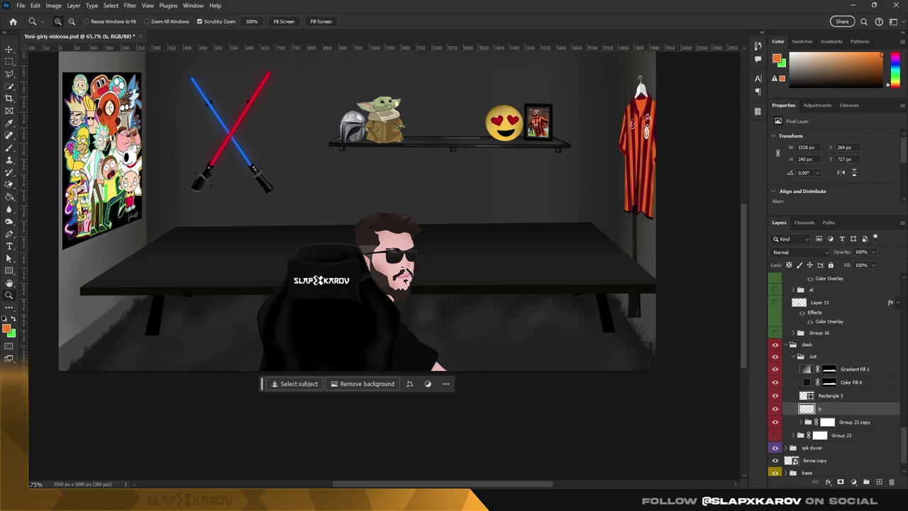
{"action": "key", "text": "Return"}
{"action": "key", "text": "Return"}
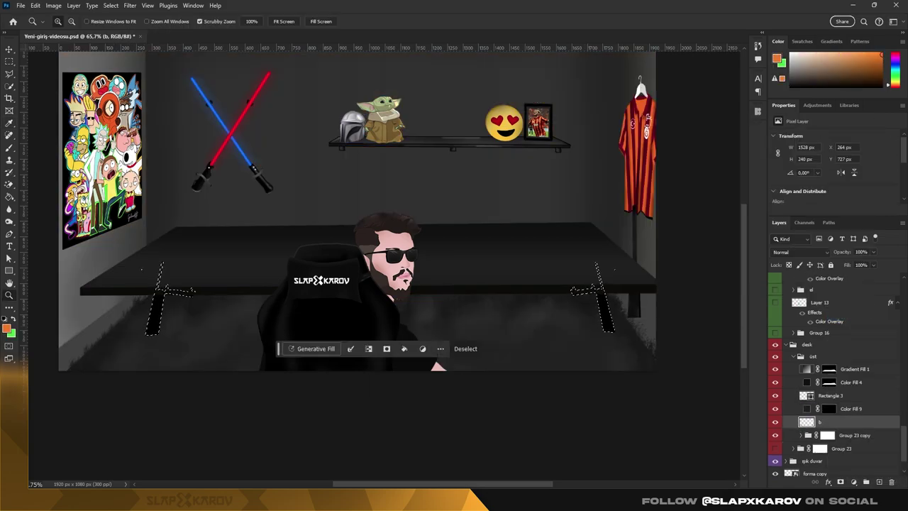
Step: Paint the Color Fill 9 mask over the table legs, then clear the selection
{"action": "scroll", "coordinate": [611, 317], "scroll_direction": "up", "scroll_amount": 5}
{"action": "key", "text": "b"}
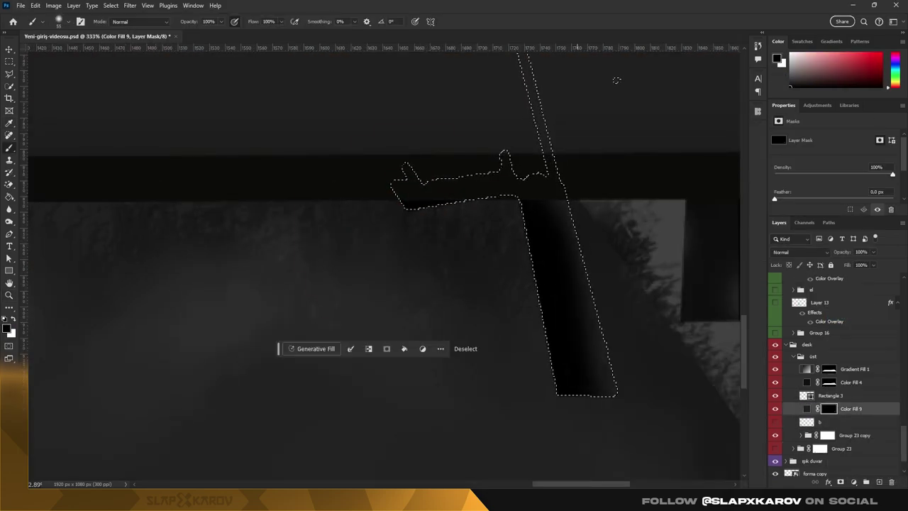
{"action": "key", "text": "z"}
{"action": "scroll", "coordinate": [173, 76], "scroll_direction": "left", "scroll_amount": 10}
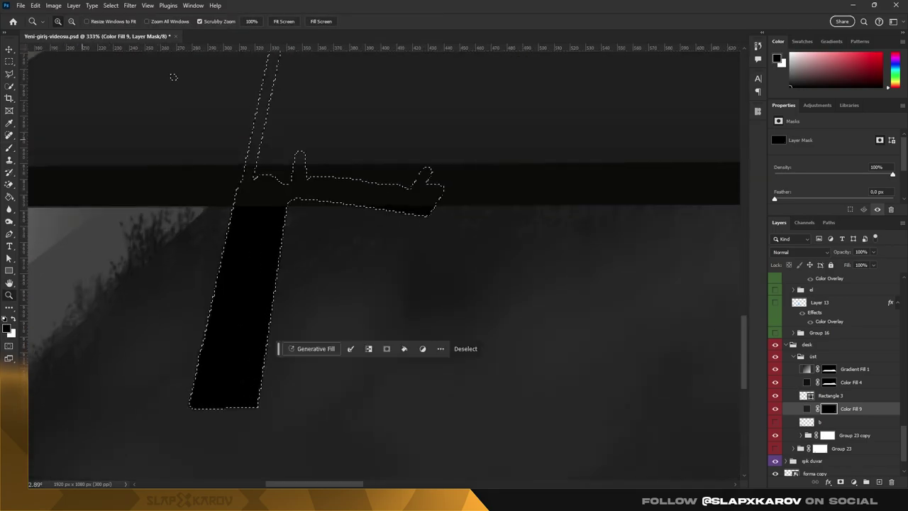
{"action": "key", "text": "z"}
{"action": "scroll", "coordinate": [318, 140], "scroll_direction": "down", "scroll_amount": 5}
{"action": "key", "text": "ctrl+d"}
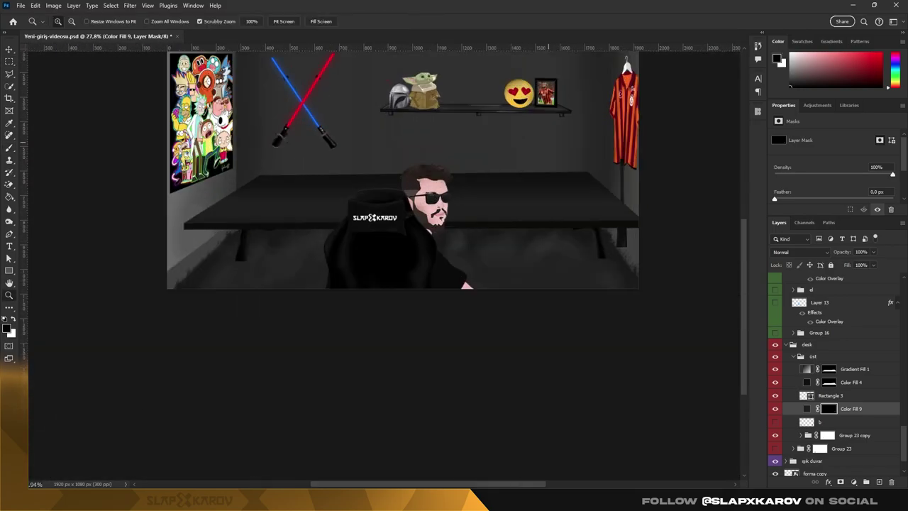
Step: Restore the leg selection and set the leg shading opacity to 73%
{"action": "scroll", "coordinate": [318, 140], "scroll_direction": "up", "scroll_amount": 2}
{"action": "key", "text": "6"}
{"action": "key", "text": "1"}
{"action": "scroll", "coordinate": [641, 97], "scroll_direction": "up", "scroll_amount": 5}
{"action": "scroll", "coordinate": [640, 96], "scroll_direction": "down", "scroll_amount": 5}
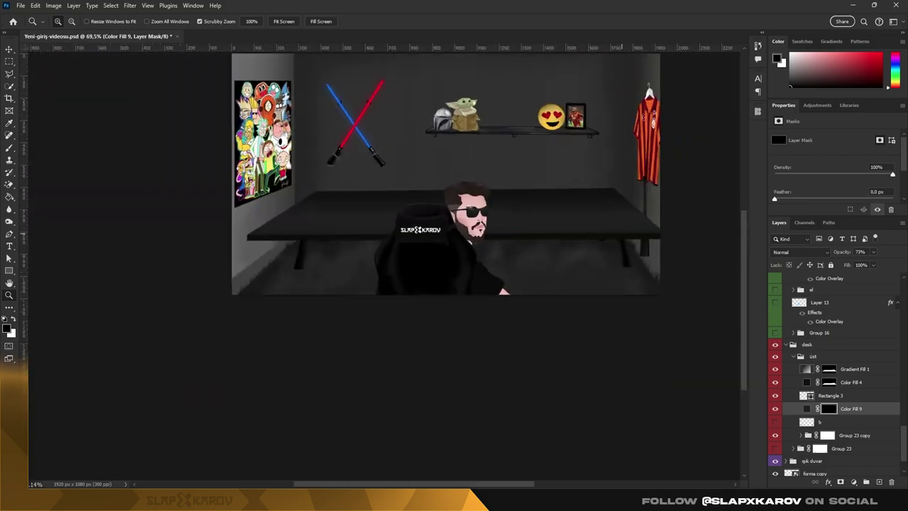
{"action": "scroll", "coordinate": [640, 96], "scroll_direction": "up", "scroll_amount": 5}
{"action": "key", "text": "ctrl+shift+d"}
{"action": "key", "text": "7"}
{"action": "key", "text": "3"}
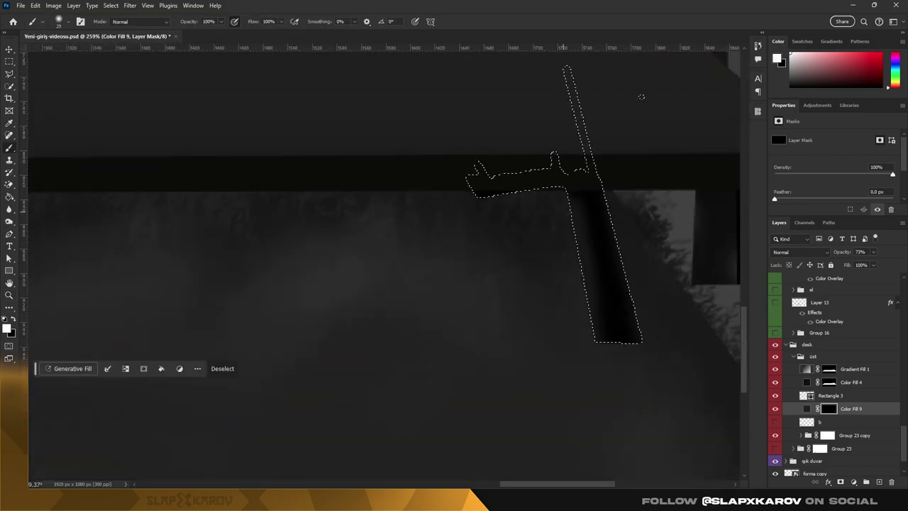
{"action": "scroll", "coordinate": [640, 97], "scroll_direction": "down", "scroll_amount": 5}
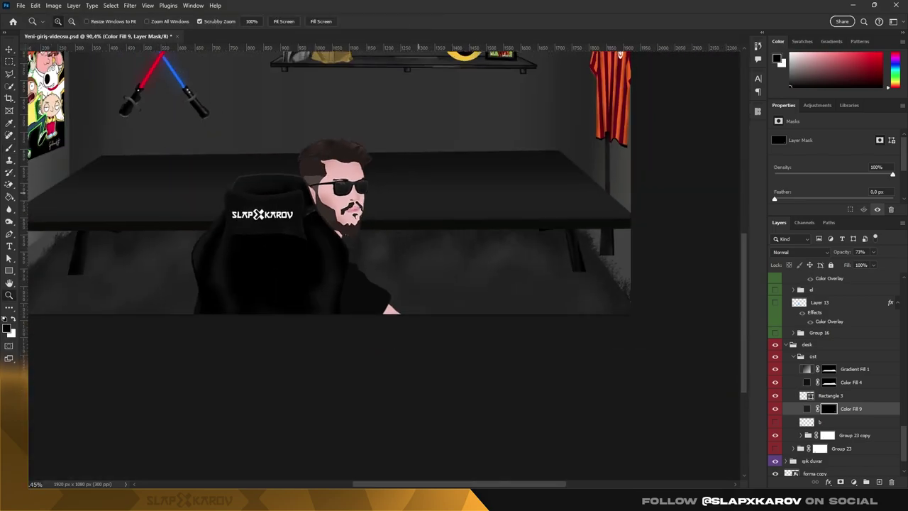
{"action": "scroll", "coordinate": [624, 88], "scroll_direction": "up", "scroll_amount": 6}
{"action": "scroll", "coordinate": [601, 77], "scroll_direction": "down", "scroll_amount": 5}
{"action": "scroll", "coordinate": [499, 254], "scroll_direction": "up", "scroll_amount": 6}
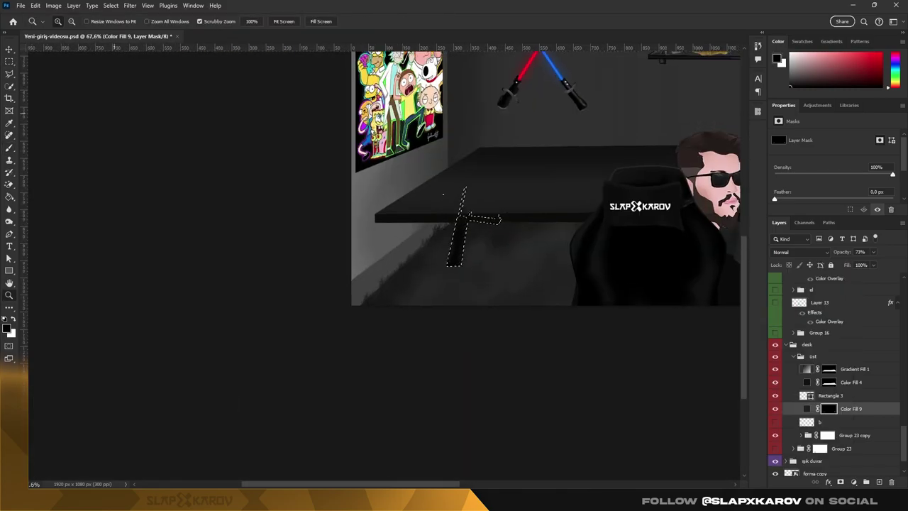
Step: Add a Solid Color fill layer, Color Fill 10, in the base group set to #212020
{"action": "left_click", "coordinate": [853, 482]}
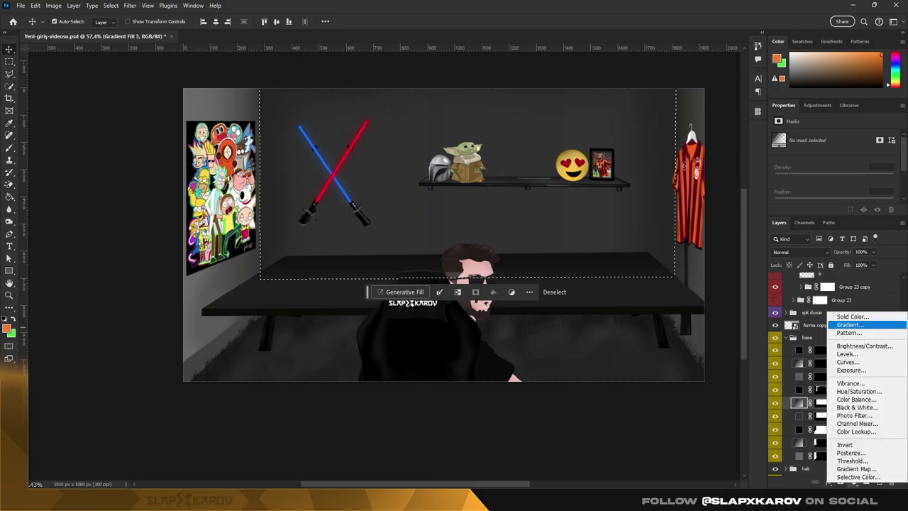
{"action": "left_click", "coordinate": [810, 319]}
{"action": "left_click", "coordinate": [839, 150]}
{"action": "left_click", "coordinate": [774, 403]}
{"action": "double_click", "coordinate": [800, 403]}
{"action": "type", "text": "212020"}
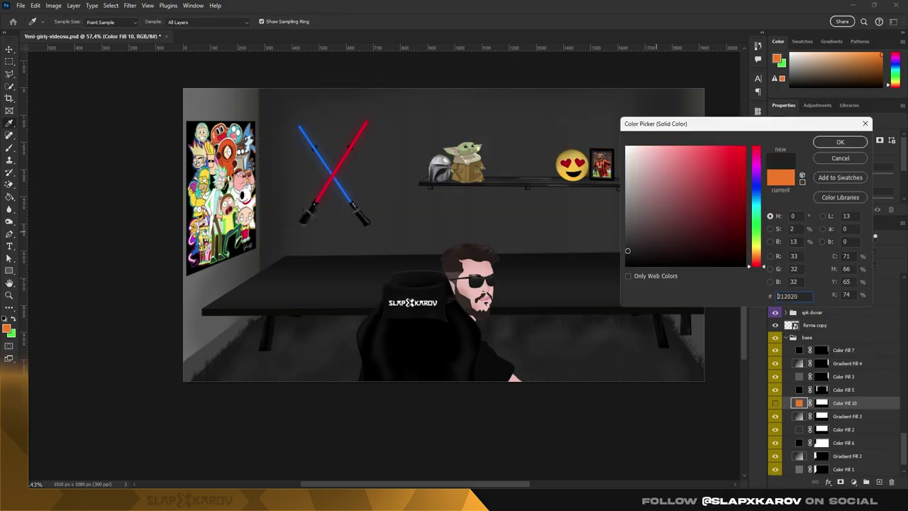
{"action": "left_click", "coordinate": [627, 263]}
{"action": "left_click", "coordinate": [834, 146]}
{"action": "left_click", "coordinate": [775, 402]}
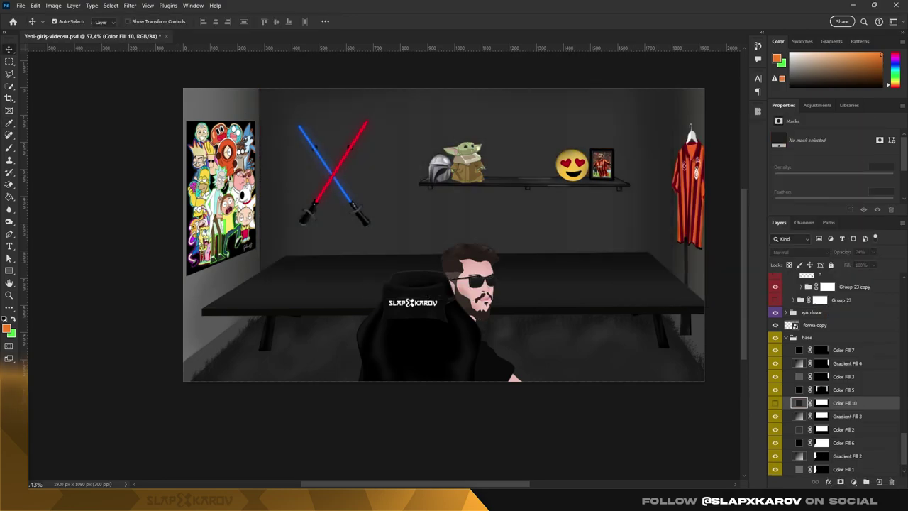
{"action": "left_click_drag", "start_coordinate": [862, 262], "coordinate": [861, 262]}
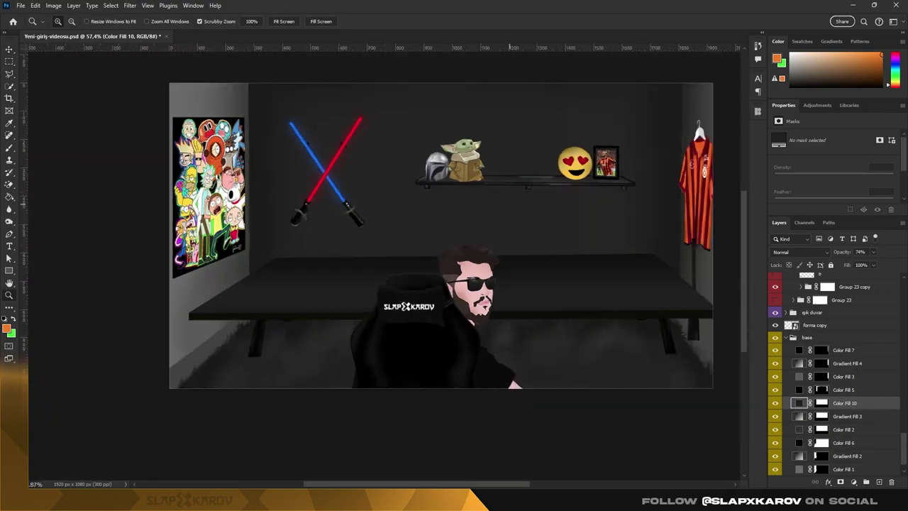
{"action": "scroll", "coordinate": [347, 255], "scroll_direction": "up", "scroll_amount": 5}
{"action": "left_click", "coordinate": [842, 442]}
{"action": "scroll", "coordinate": [837, 383], "scroll_direction": "down", "scroll_amount": 1}
{"action": "left_click", "coordinate": [821, 455]}
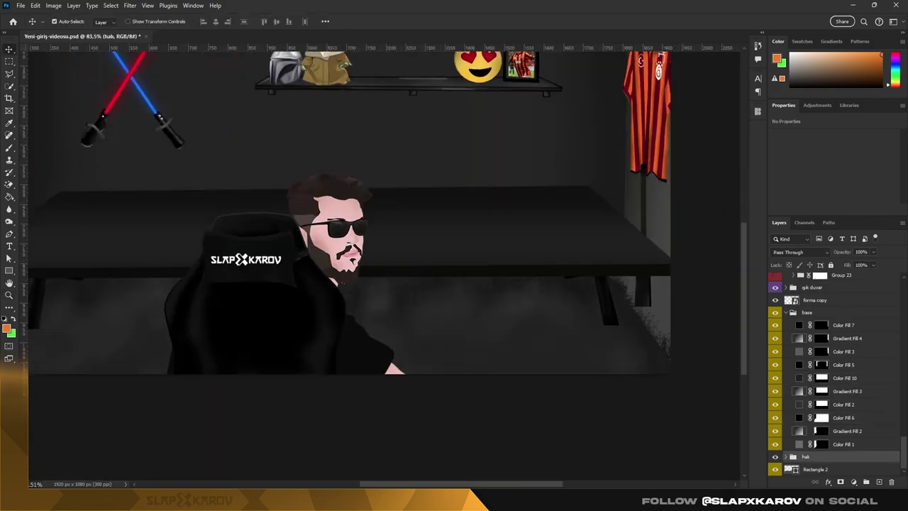
{"action": "key", "text": "b"}
{"action": "scroll", "coordinate": [648, 291], "scroll_direction": "up", "scroll_amount": 3}
{"action": "right_click", "coordinate": [606, 270]}
{"action": "key", "text": "Escape"}
{"action": "right_click", "coordinate": [606, 269]}
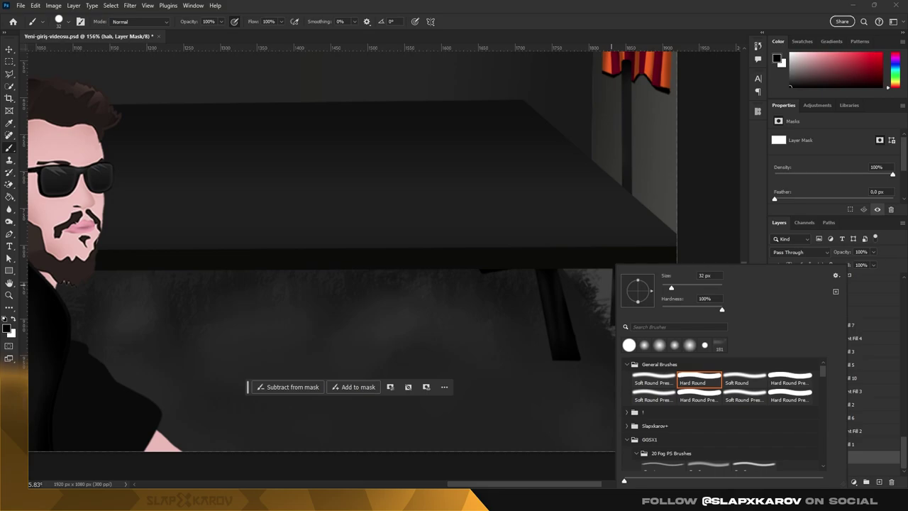
{"action": "key", "text": "Escape"}
{"action": "key", "text": "z"}
{"action": "left_click_drag", "start_coordinate": [496, 255], "coordinate": [334, 255]}
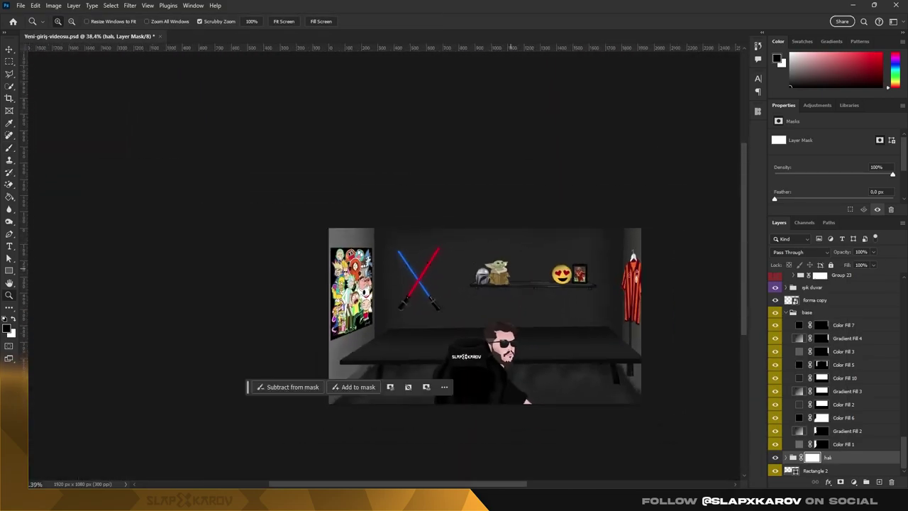
{"action": "scroll", "coordinate": [836, 354], "scroll_direction": "up", "scroll_amount": 5}
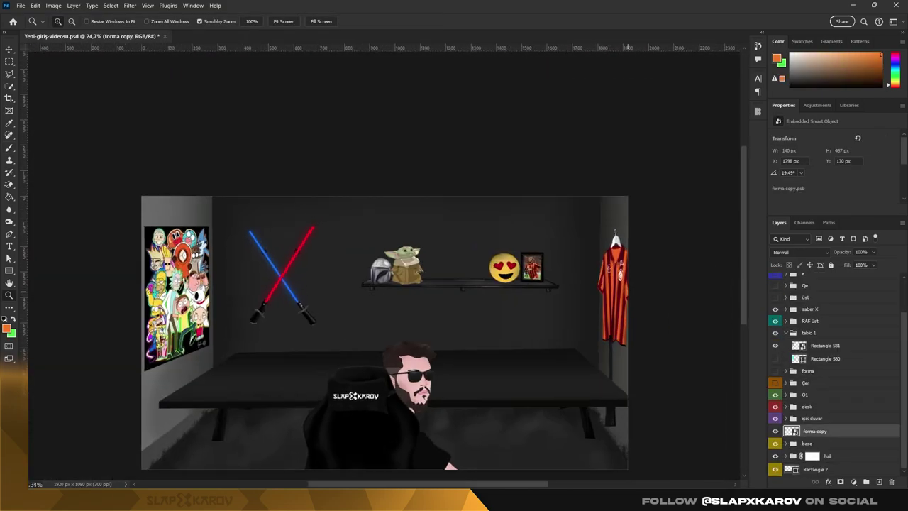
Step: Zoom to the desk, select the mikrofon layer, and duplicate the kasa case for perspective warping
{"action": "left_click_drag", "start_coordinate": [560, 365], "coordinate": [638, 366]}
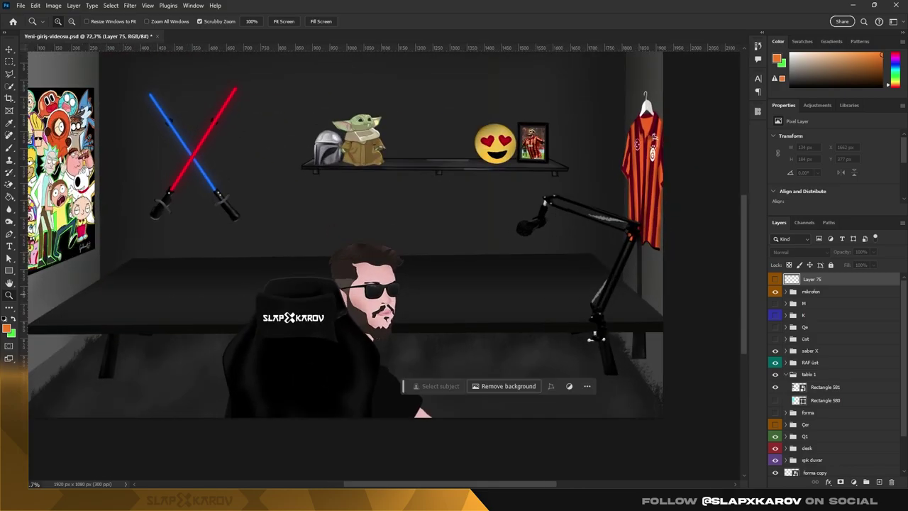
{"action": "left_click", "coordinate": [809, 290]}
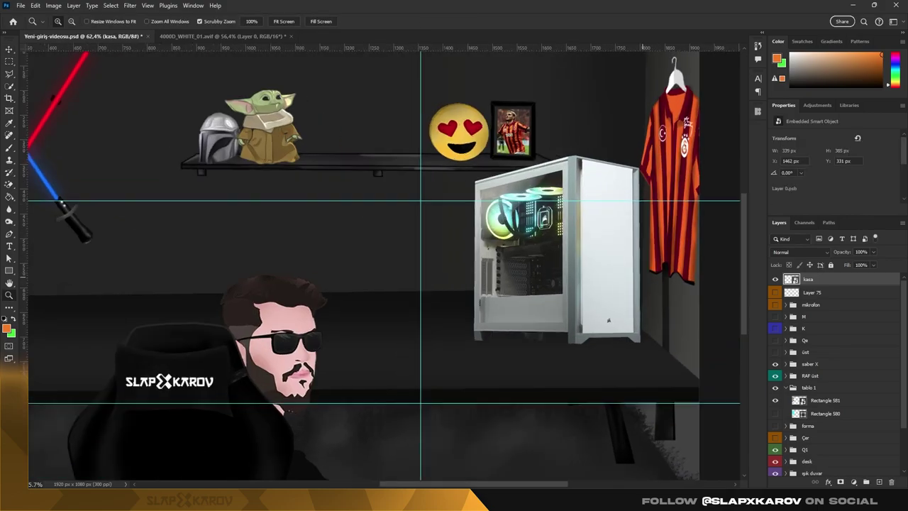
{"action": "key", "text": "ctrl+j"}
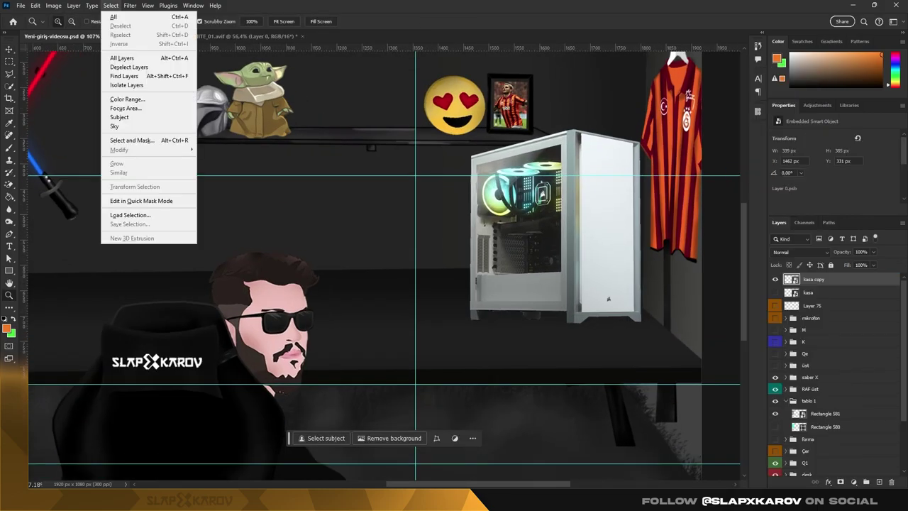
{"action": "key", "text": "alt+e"}
{"action": "key", "text": "Return"}
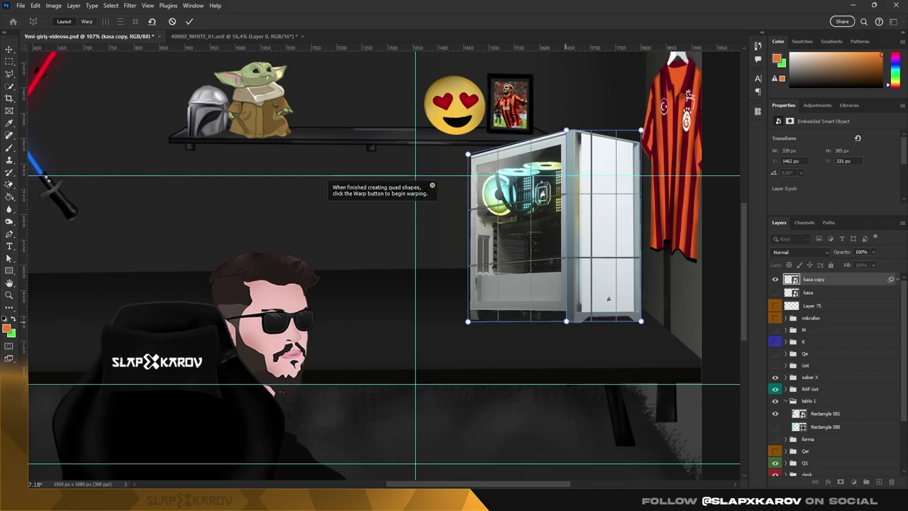
Step: Perspective-warp the case copy's corners to match the desk and commit the warp
{"action": "left_click_drag", "start_coordinate": [640, 131], "coordinate": [639, 141]}
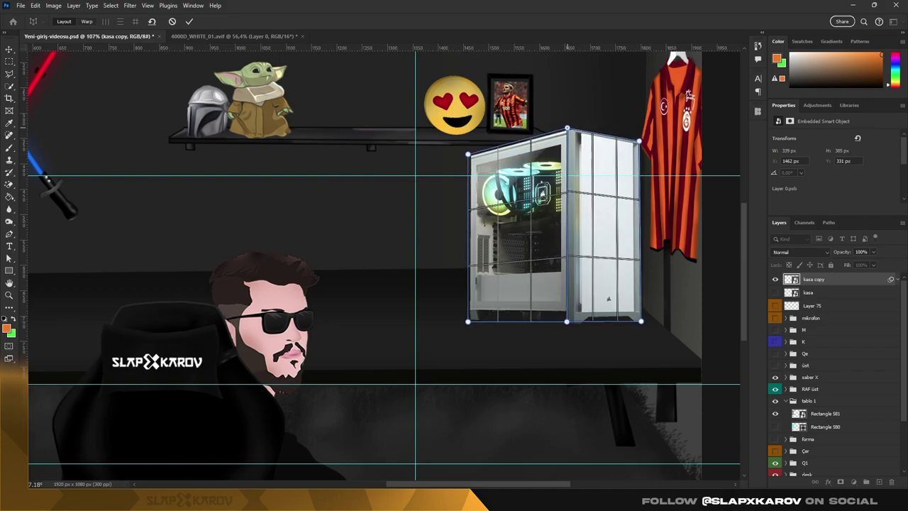
{"action": "key", "text": "w"}
{"action": "left_click_drag", "start_coordinate": [567, 131], "coordinate": [563, 153]}
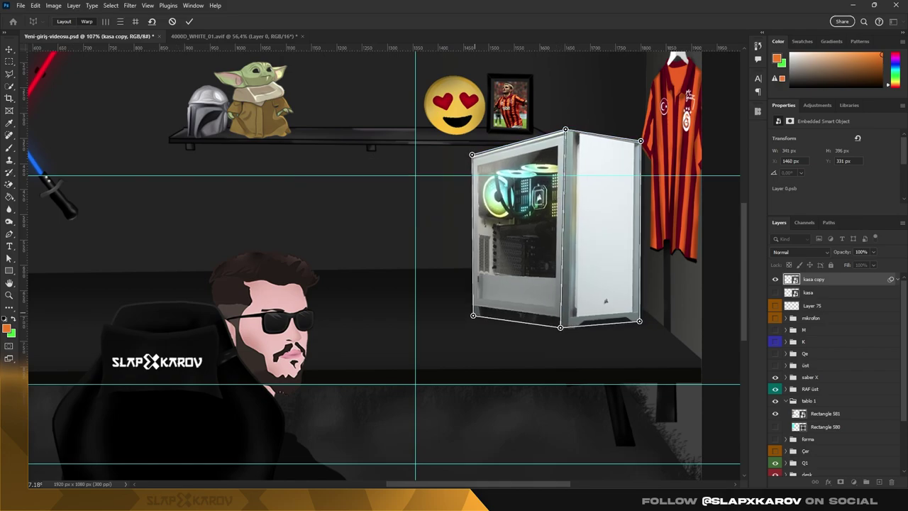
{"action": "left_click_drag", "start_coordinate": [640, 141], "coordinate": [632, 173]}
{"action": "left_click_drag", "start_coordinate": [469, 161], "coordinate": [474, 174]}
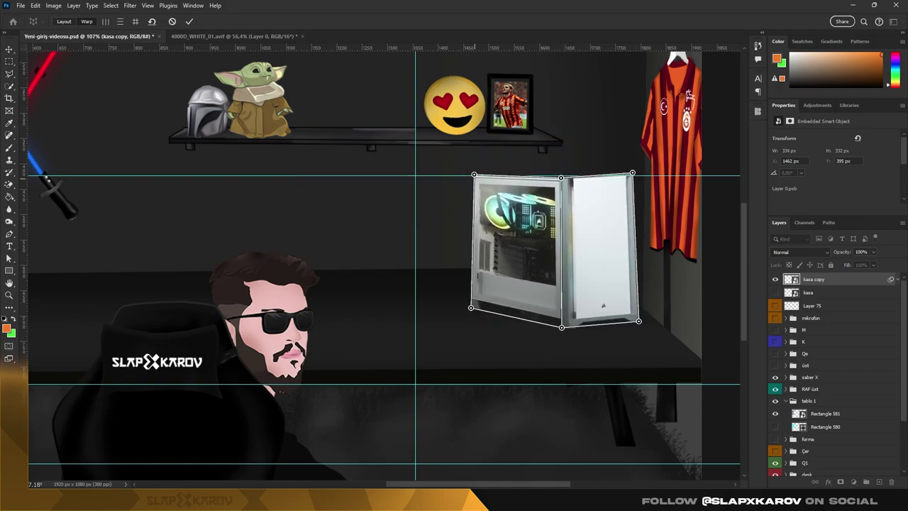
{"action": "left_click_drag", "start_coordinate": [563, 153], "coordinate": [561, 178]}
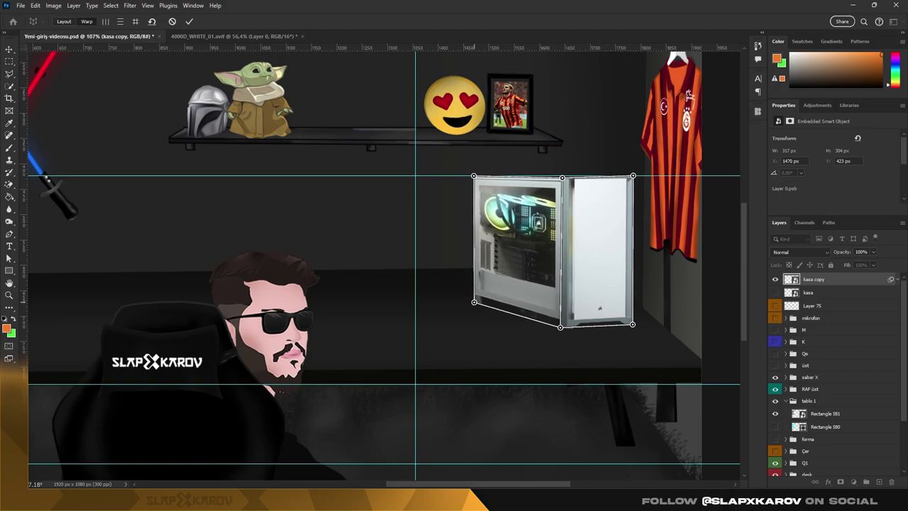
{"action": "key", "text": "ctrl+h"}
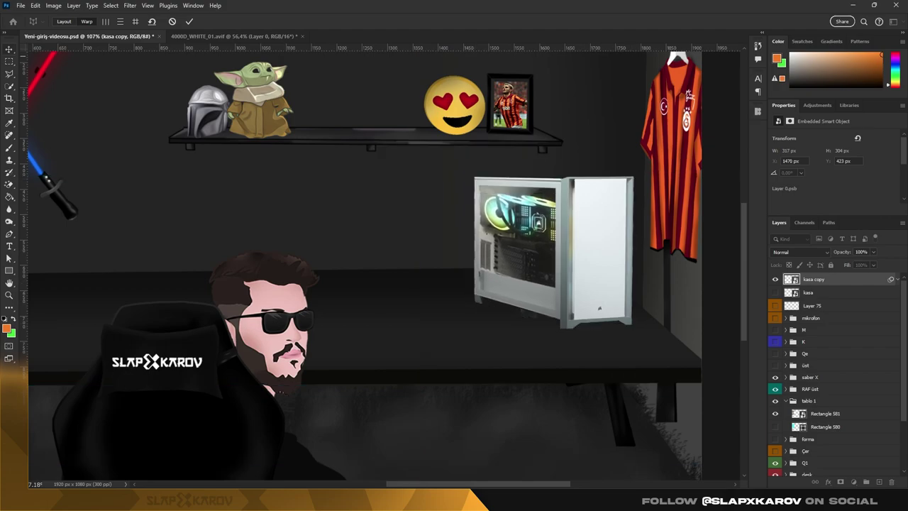
{"action": "key", "text": "Return"}
Step: Scale the warped case down to sit on the desk's right end, then duplicate it
{"action": "key", "text": "ctrl+t"}
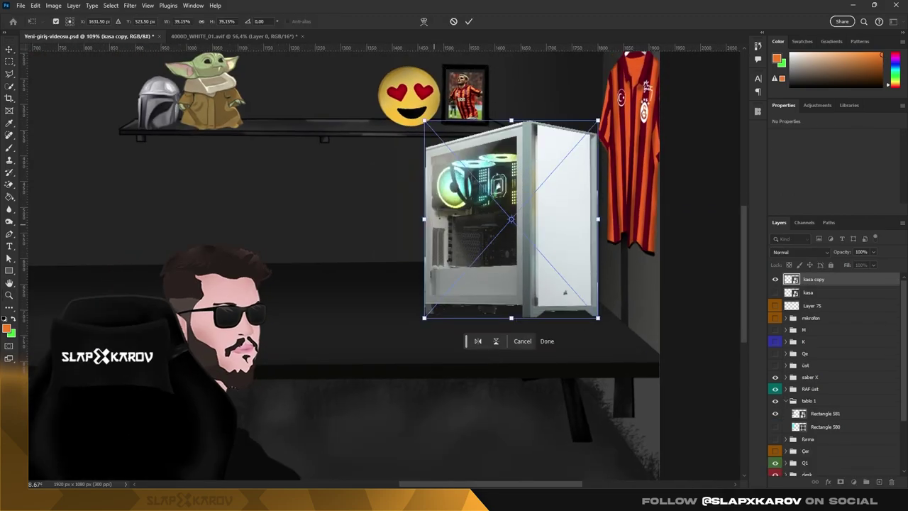
{"action": "key", "text": "Return"}
{"action": "scroll", "coordinate": [503, 300], "scroll_direction": "up", "scroll_amount": 2}
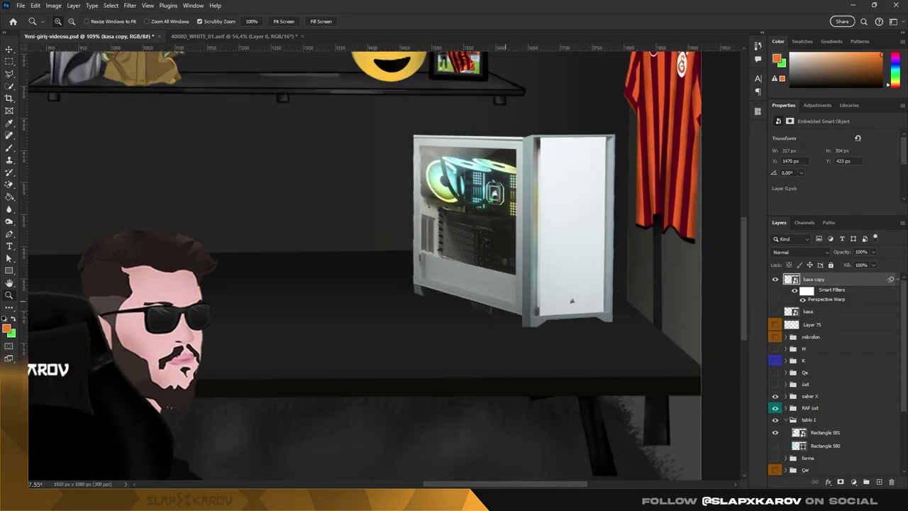
{"action": "scroll", "coordinate": [508, 241], "scroll_direction": "down", "scroll_amount": 2}
{"action": "key", "text": "ctrl+t"}
{"action": "key", "text": "Return"}
{"action": "scroll", "coordinate": [507, 241], "scroll_direction": "down", "scroll_amount": 2}
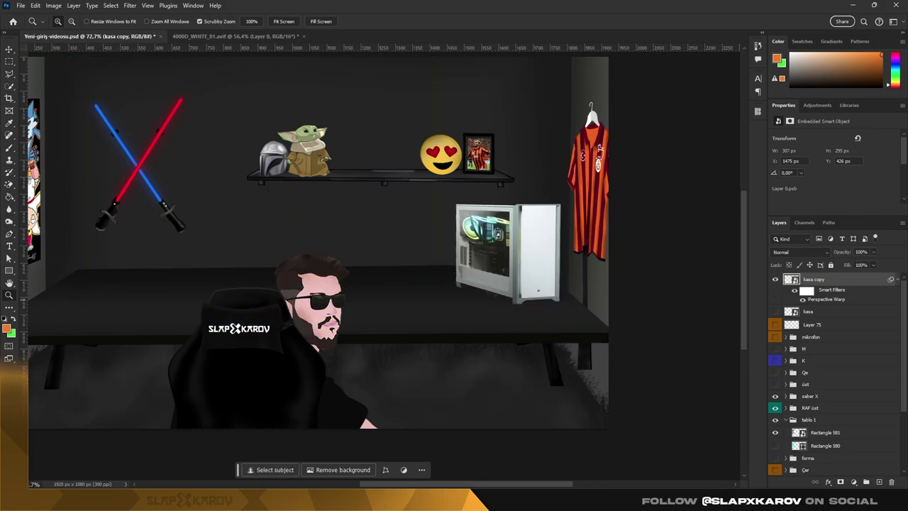
{"action": "key", "text": "ctrl+j"}
Step: Convert the copied layer to a smart object and create a new 4000×4000 document
{"action": "right_click", "coordinate": [808, 279]}
{"action": "left_click", "coordinate": [844, 207]}
{"action": "key", "text": "ctrl+n"}
{"action": "type", "text": "4000"}
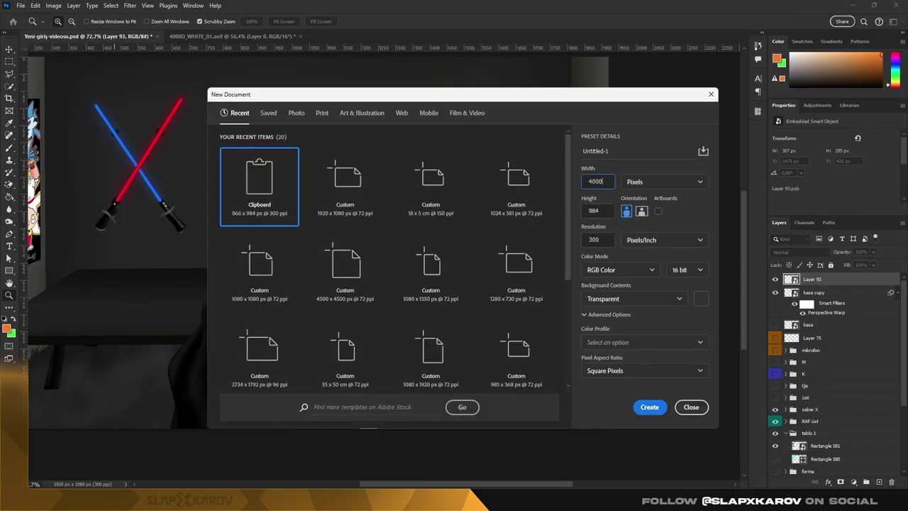
{"action": "type", "text": "0"}
{"action": "key", "text": "Return"}
Step: Paste the PC case image and enlarge it to fill the new canvas
{"action": "key", "text": "ctrl+v"}
{"action": "key", "text": "ctrl+t"}
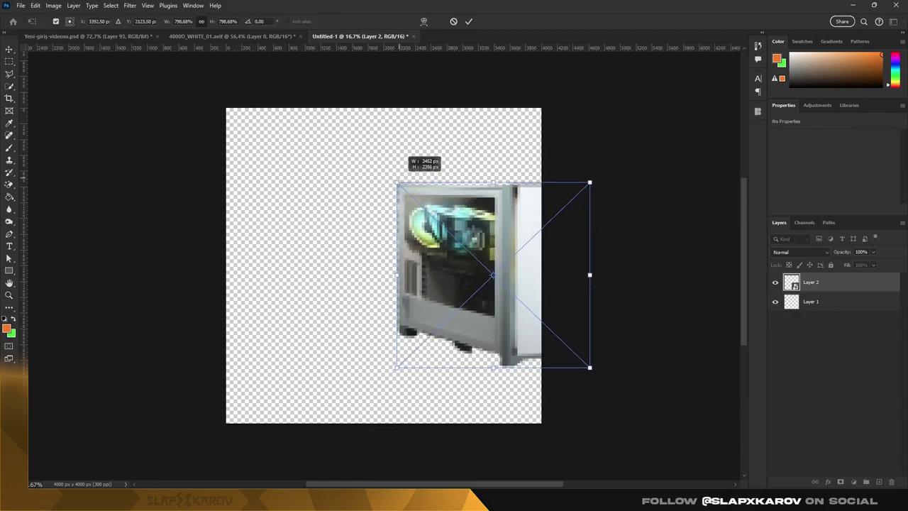
{"action": "left_click_drag", "start_coordinate": [395, 178], "coordinate": [257, 147]}
{"action": "key", "text": "Return"}
{"action": "key", "text": "z"}
{"action": "left_click_drag", "start_coordinate": [340, 287], "coordinate": [397, 291]}
Step: Trace the case's top strip with the Pen tool and fill the path
{"action": "left_click", "coordinate": [9, 233]}
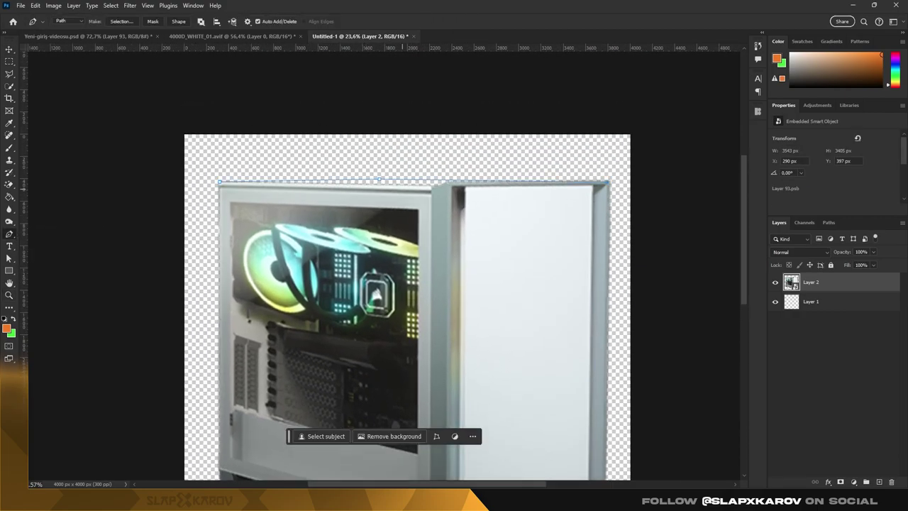
{"action": "right_click", "coordinate": [417, 186]}
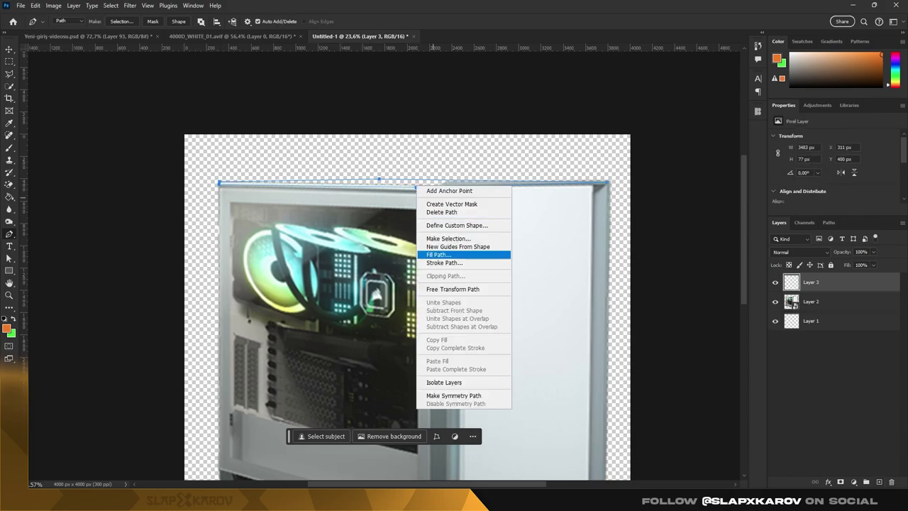
{"action": "left_click", "coordinate": [461, 250]}
{"action": "left_click", "coordinate": [515, 119]}
{"action": "scroll", "coordinate": [526, 473], "scroll_direction": "down", "scroll_amount": 1}
{"action": "scroll", "coordinate": [407, 284], "scroll_direction": "down", "scroll_amount": 1}
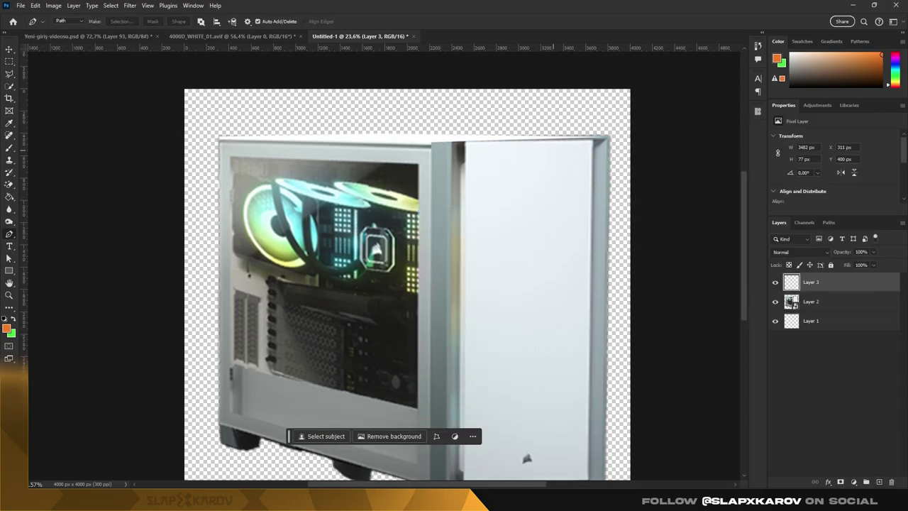
{"action": "scroll", "coordinate": [407, 283], "scroll_direction": "down", "scroll_amount": 5}
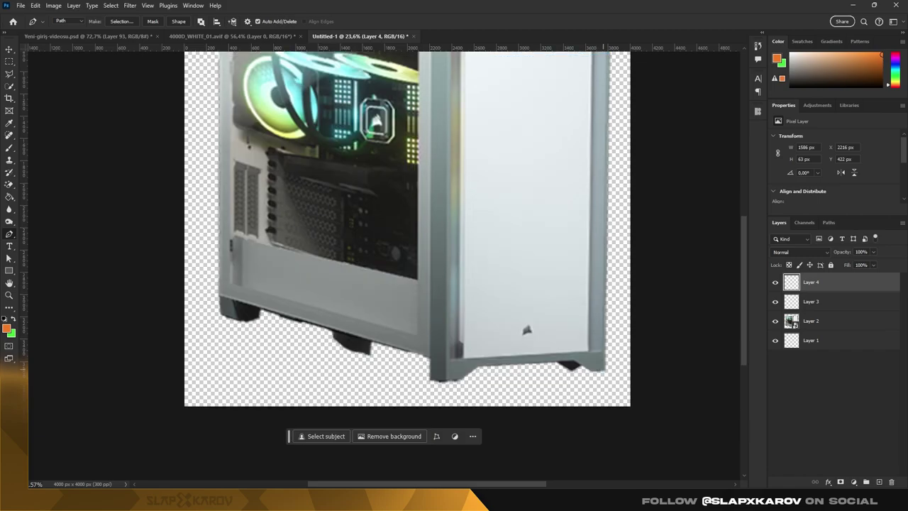
{"action": "scroll", "coordinate": [407, 284], "scroll_direction": "up", "scroll_amount": 3}
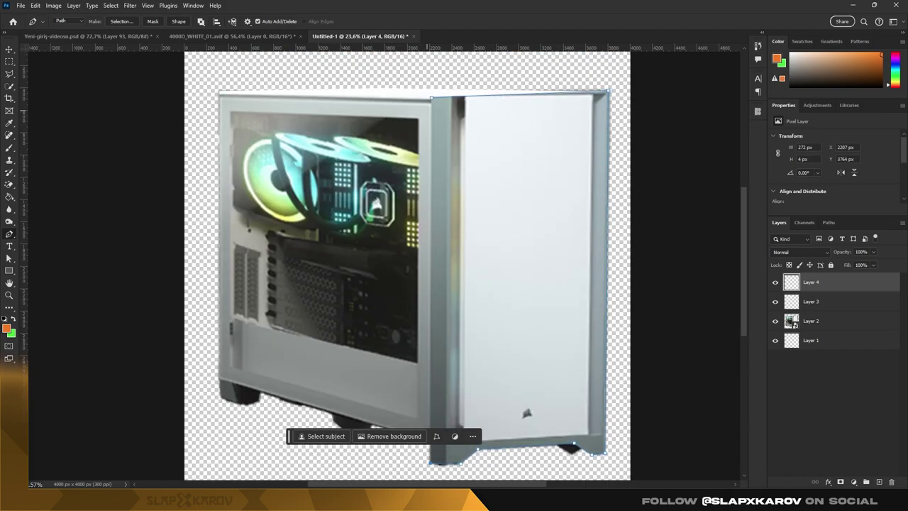
Step: Fill the side panel path with a grey-green colour and begin filling the inner panel
{"action": "right_click", "coordinate": [450, 146]}
{"action": "left_click", "coordinate": [494, 210]}
{"action": "left_click", "coordinate": [458, 119]}
{"action": "left_click", "coordinate": [453, 142]}
{"action": "left_click", "coordinate": [834, 142]}
{"action": "key", "text": "Return"}
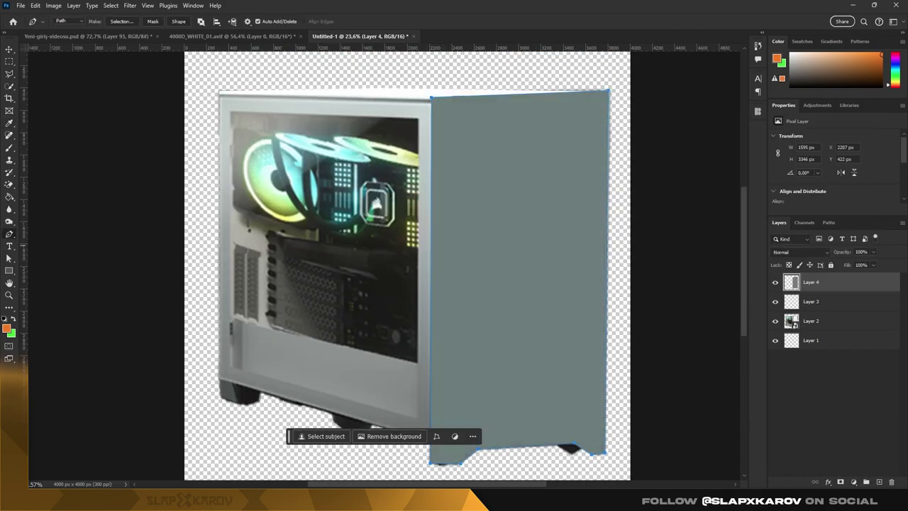
{"action": "scroll", "coordinate": [464, 283], "scroll_direction": "down", "scroll_amount": 2}
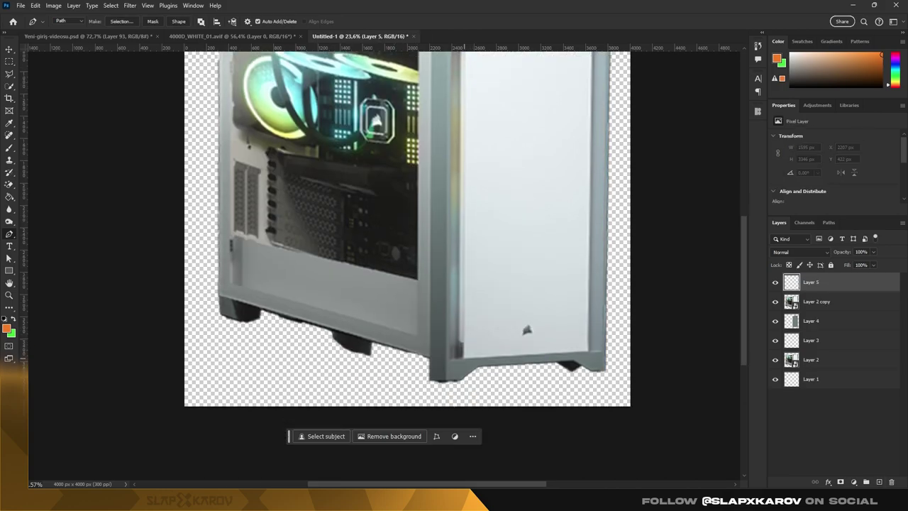
{"action": "scroll", "coordinate": [464, 284], "scroll_direction": "up", "scroll_amount": 3}
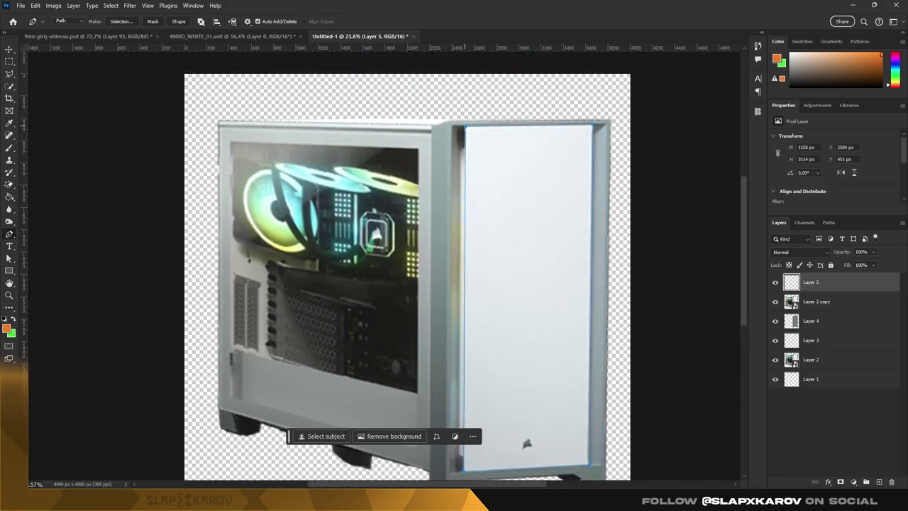
{"action": "right_click", "coordinate": [539, 197]}
{"action": "left_click", "coordinate": [568, 274]}
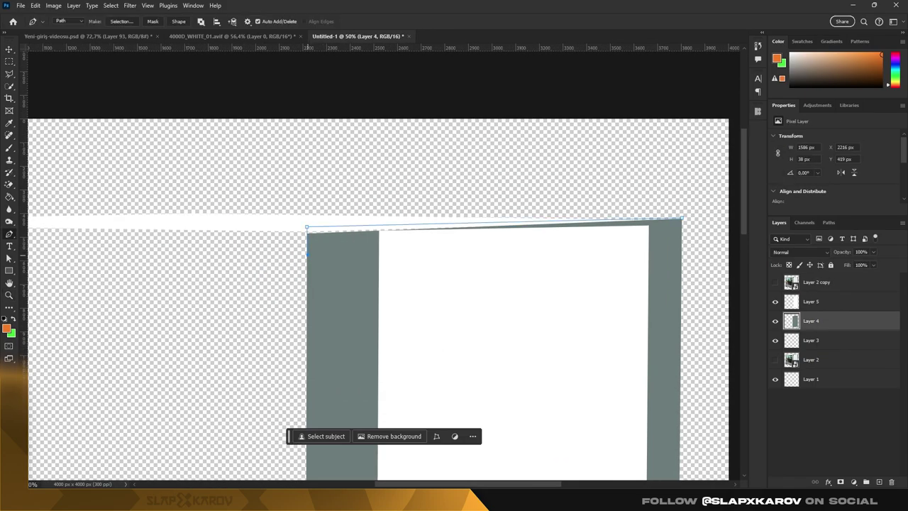
Step: Fill the front panel path of the case
{"action": "right_click", "coordinate": [354, 234]}
{"action": "left_click", "coordinate": [375, 294]}
{"action": "left_click", "coordinate": [513, 122]}
{"action": "key", "text": "ctrl+minus"}
{"action": "key", "text": "ctrl+minus"}
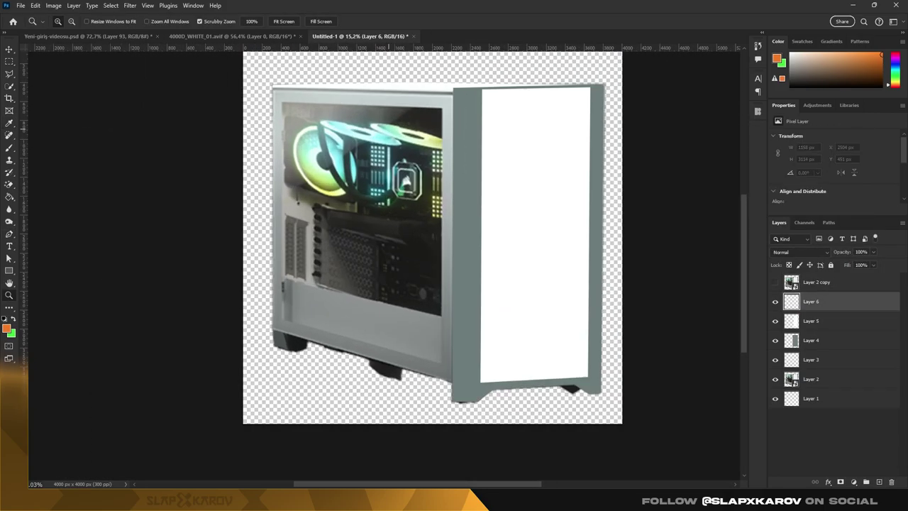
{"action": "scroll", "coordinate": [429, 262], "scroll_direction": "up", "scroll_amount": 2}
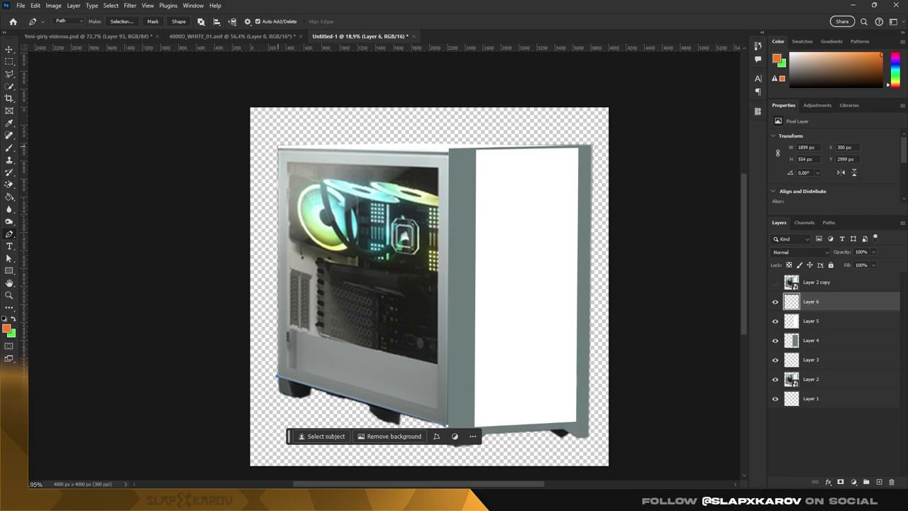
Step: Fill the side glass path with white
{"action": "right_click", "coordinate": [419, 230]}
{"action": "left_click", "coordinate": [454, 283]}
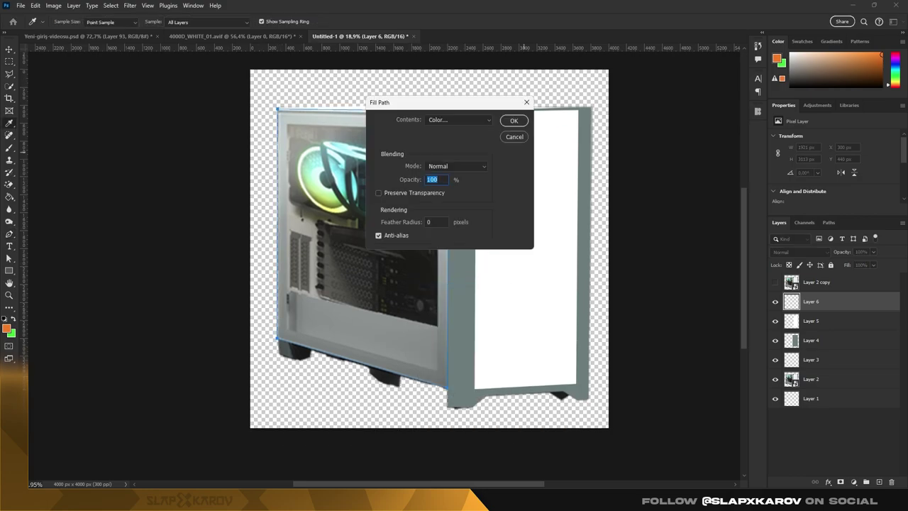
{"action": "left_click", "coordinate": [454, 120]}
{"action": "left_click", "coordinate": [454, 142]}
{"action": "left_click", "coordinate": [833, 140]}
{"action": "left_click", "coordinate": [512, 119]}
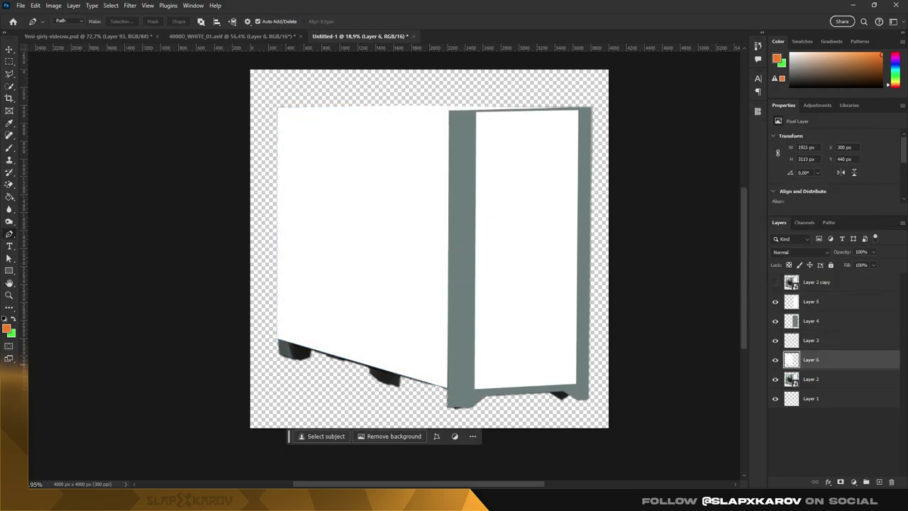
Step: On a new layer, fill the traced foot path with grey
{"action": "key", "text": "ctrl+shift+alt+n"}
{"action": "key", "text": "z"}
{"action": "scroll", "coordinate": [296, 389], "scroll_direction": "up", "scroll_amount": 3}
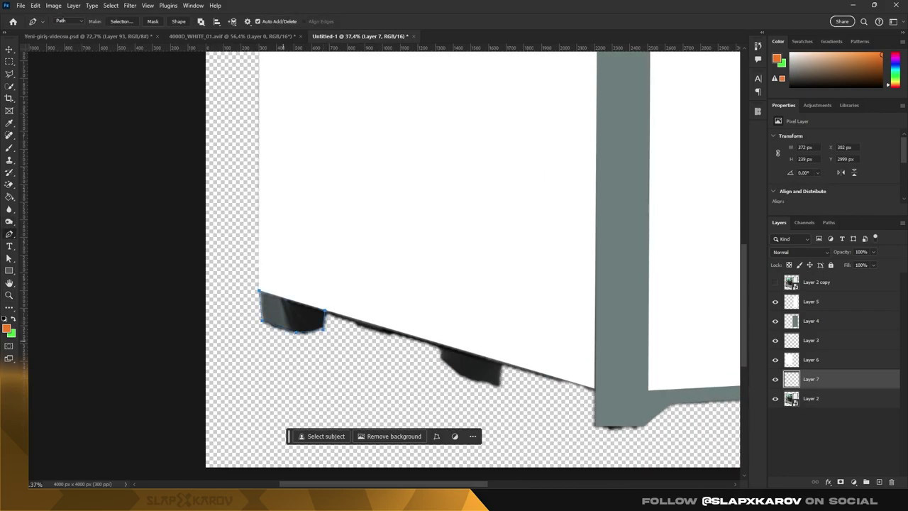
{"action": "right_click", "coordinate": [286, 106]}
{"action": "left_click", "coordinate": [301, 158]}
{"action": "left_click", "coordinate": [454, 142]}
{"action": "left_click", "coordinate": [830, 141]}
{"action": "left_click", "coordinate": [512, 119]}
{"action": "scroll", "coordinate": [472, 262], "scroll_direction": "down", "scroll_amount": 3}
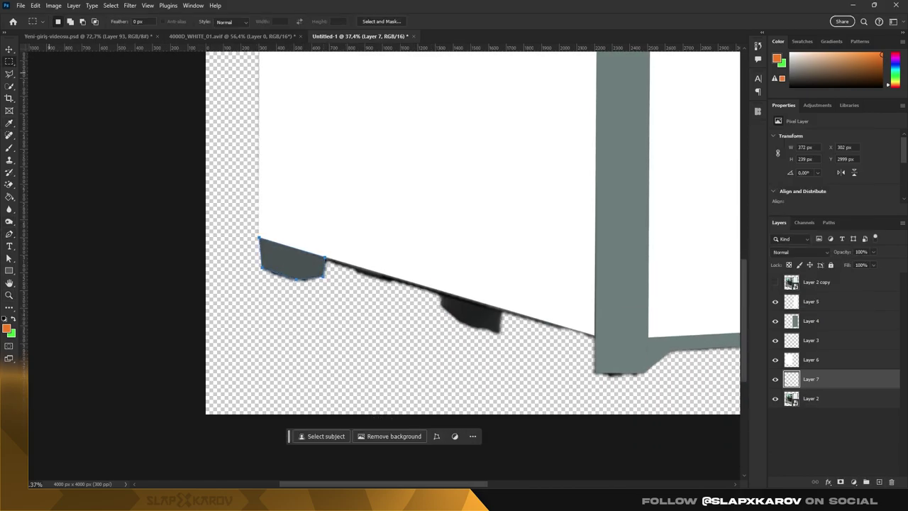
Step: Move the foot copy right along the case bottom and show the reference photo
{"action": "key", "text": "v"}
{"action": "left_click_drag", "start_coordinate": [291, 259], "coordinate": [377, 268]}
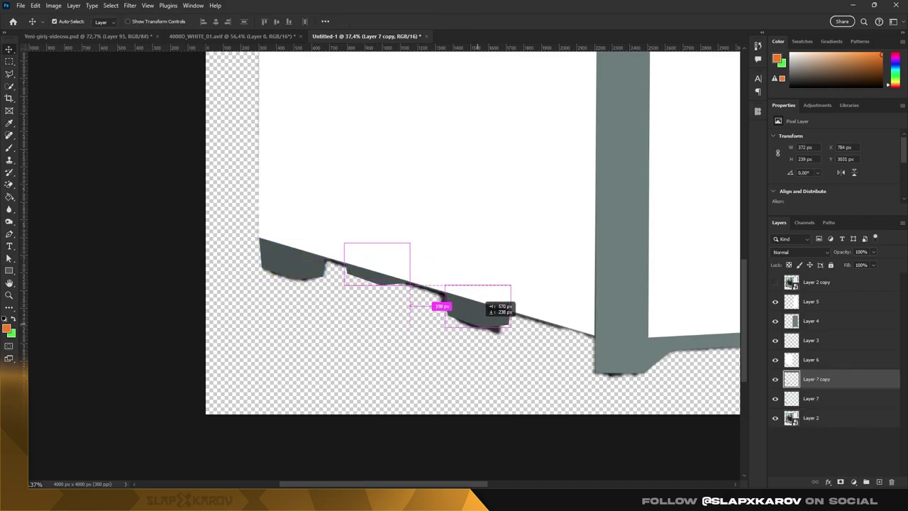
{"action": "left_click_drag", "start_coordinate": [489, 306], "coordinate": [491, 308]}
{"action": "left_click", "coordinate": [775, 282]}
{"action": "key", "text": "ctrl+shift+alt+n"}
{"action": "key", "text": "z"}
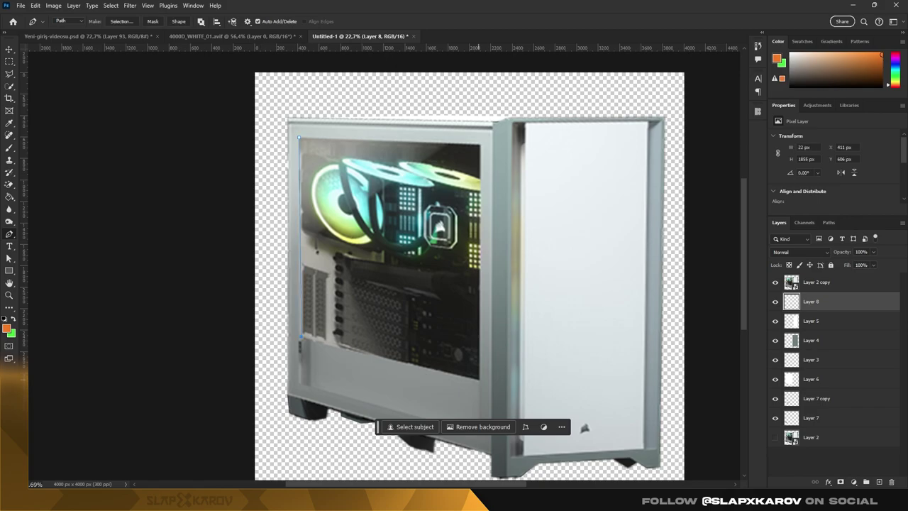
Step: Fill the traced glass outline with cyan on Layer 8
{"action": "right_click", "coordinate": [390, 255]}
{"action": "left_click", "coordinate": [456, 118]}
{"action": "left_click", "coordinate": [475, 142]}
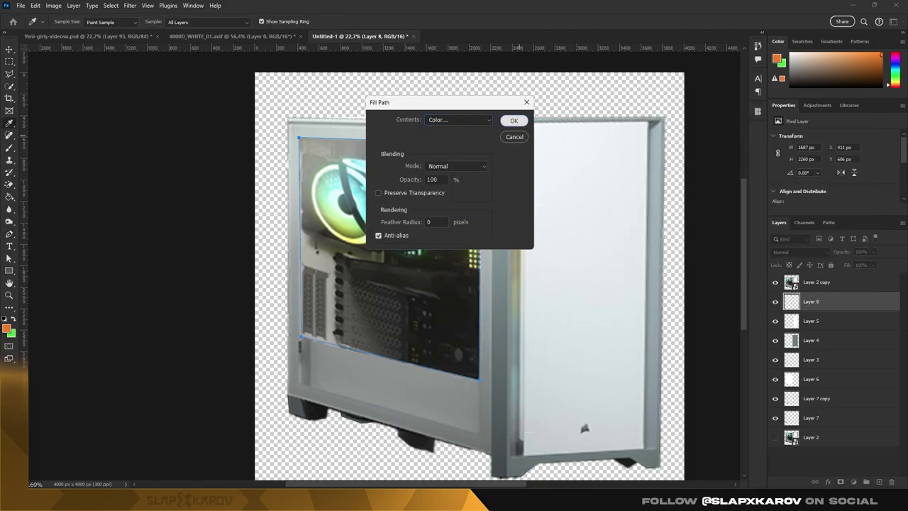
{"action": "left_click", "coordinate": [512, 121]}
{"action": "left_click", "coordinate": [774, 282]}
{"action": "key", "text": "ctrl+minus"}
{"action": "key", "text": "ctrl+minus"}
{"action": "left_click", "coordinate": [448, 219]}
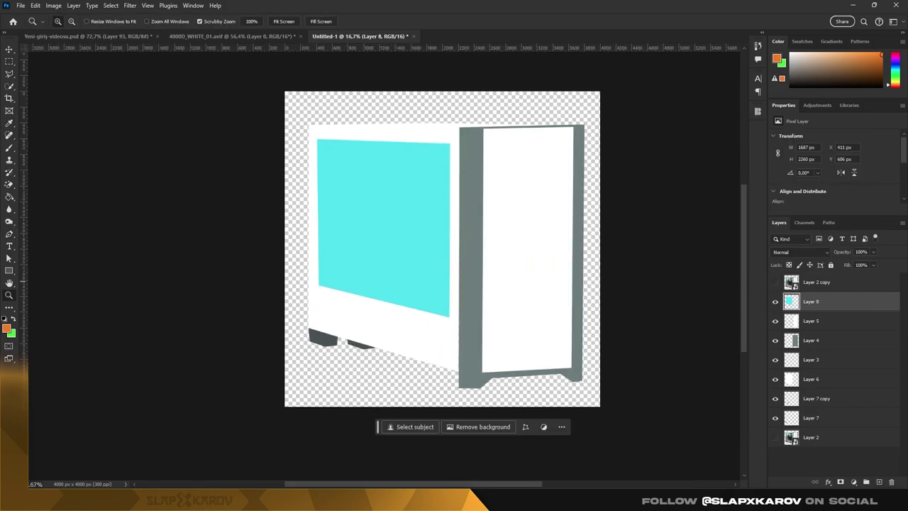
Step: Mask the glass area out of the white side panel on Layer 6 and hide Layer 8
{"action": "left_click", "coordinate": [811, 379]}
{"action": "left_click", "coordinate": [791, 378], "text": "ctrl"}
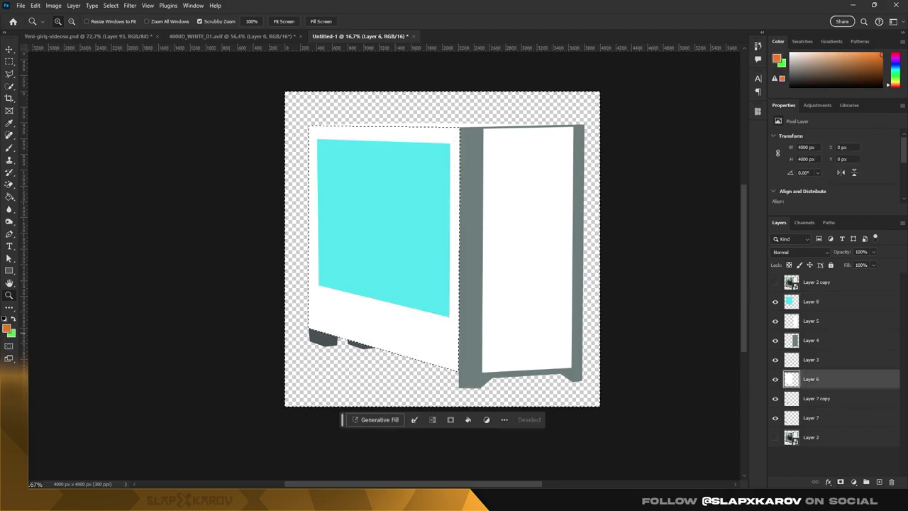
{"action": "key", "text": "ctrl+z"}
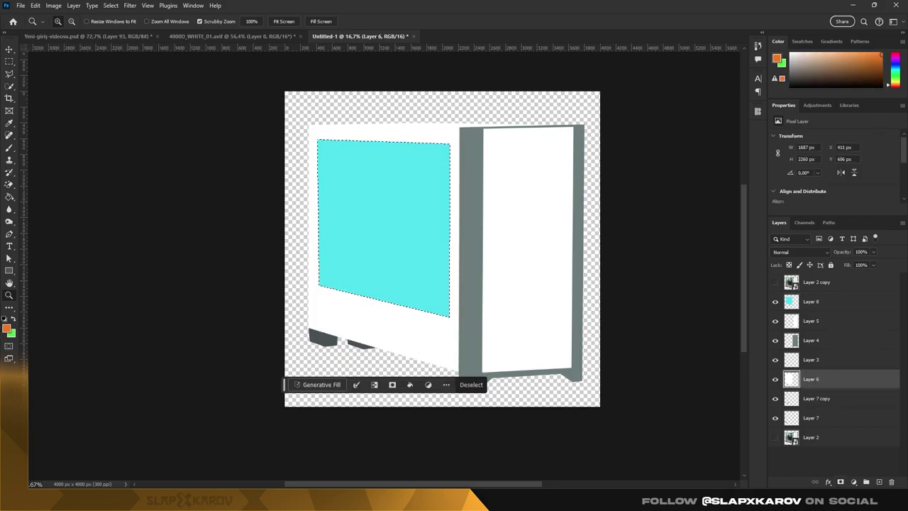
{"action": "left_click", "coordinate": [853, 481]}
{"action": "left_click", "coordinate": [774, 302]}
{"action": "left_click_drag", "start_coordinate": [327, 171], "coordinate": [369, 170]}
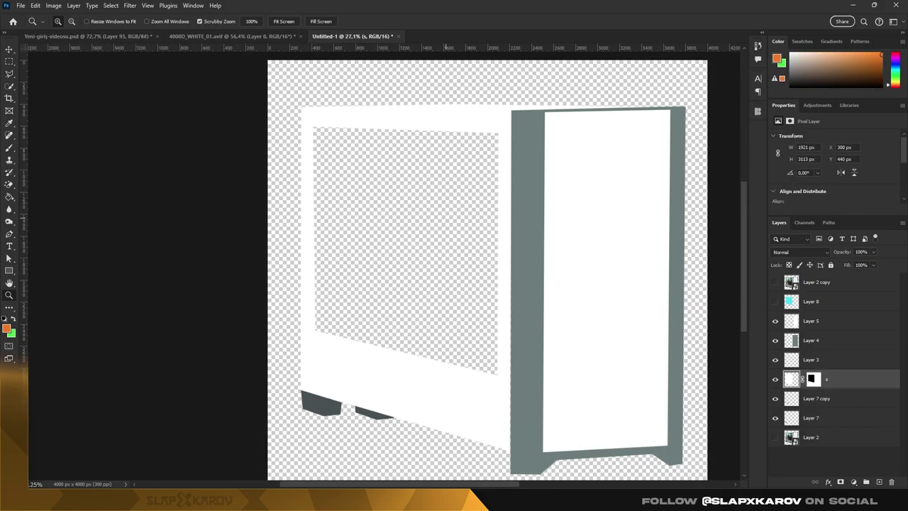
{"action": "left_click", "coordinate": [774, 282]}
{"action": "scroll", "coordinate": [487, 255], "scroll_direction": "down", "scroll_amount": 1}
{"action": "key", "text": "ctrl+shift+alt+n"}
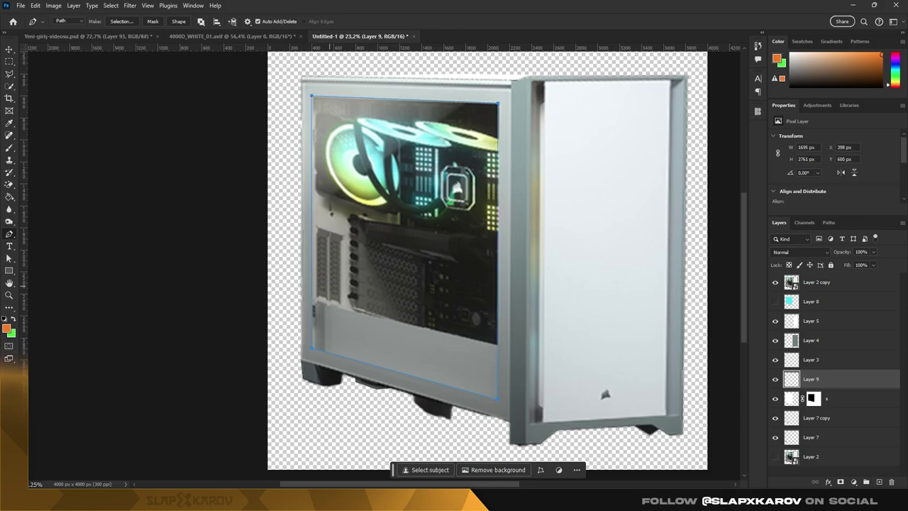
Step: Turn the traced side-face outline into a selection and add a Solid Color fill layer
{"action": "right_click", "coordinate": [369, 209]}
{"action": "left_click", "coordinate": [401, 248]}
{"action": "key", "text": "Return"}
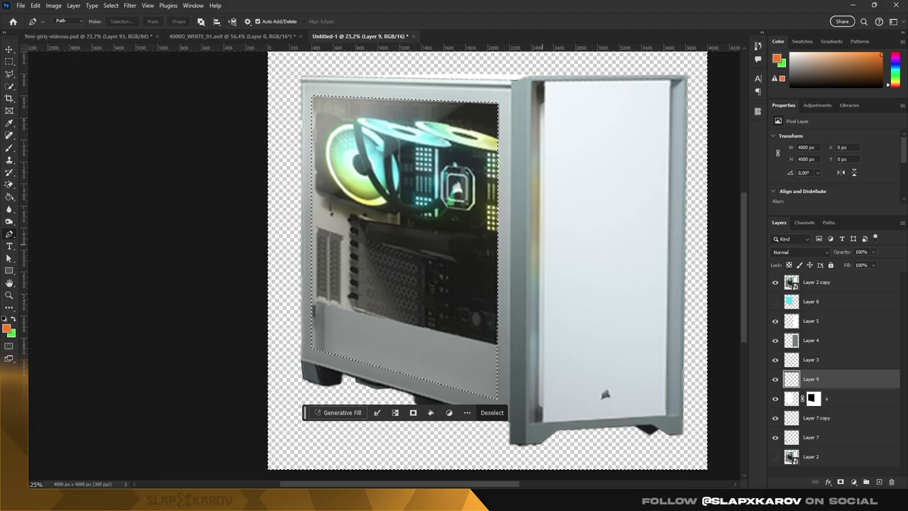
{"action": "right_click", "coordinate": [400, 208]}
{"action": "left_click", "coordinate": [853, 482]}
{"action": "left_click", "coordinate": [844, 312]}
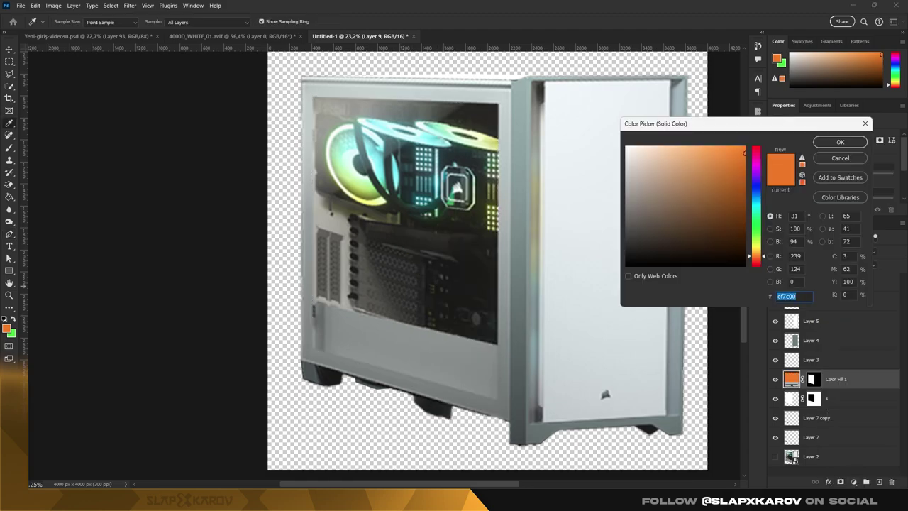
{"action": "key", "text": "Return"}
Step: Recolour Color Fill 1 pale grey-blue, hide it and the reference photo, and select layer s
{"action": "left_click", "coordinate": [774, 282]}
{"action": "key", "text": "m"}
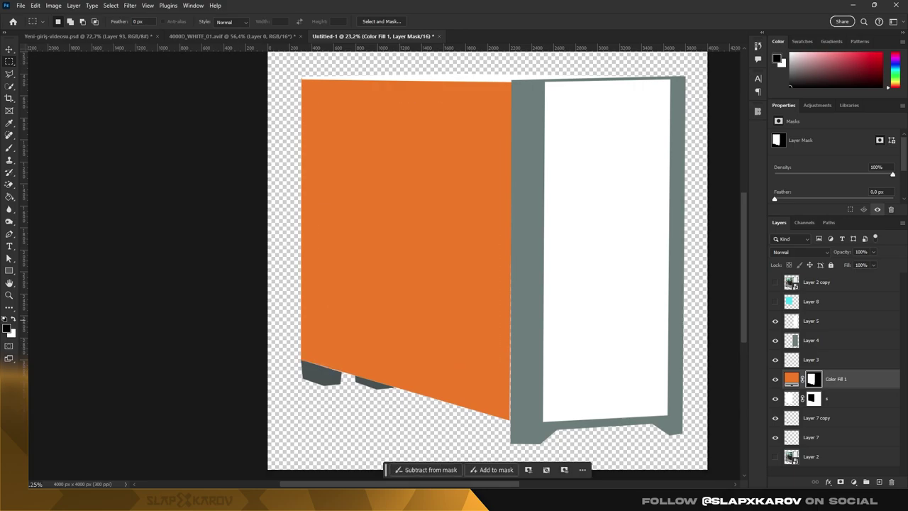
{"action": "double_click", "coordinate": [790, 379]}
{"action": "left_click", "coordinate": [638, 153]}
{"action": "left_click", "coordinate": [834, 142]}
{"action": "key", "text": "z"}
{"action": "left_click", "coordinate": [811, 340]}
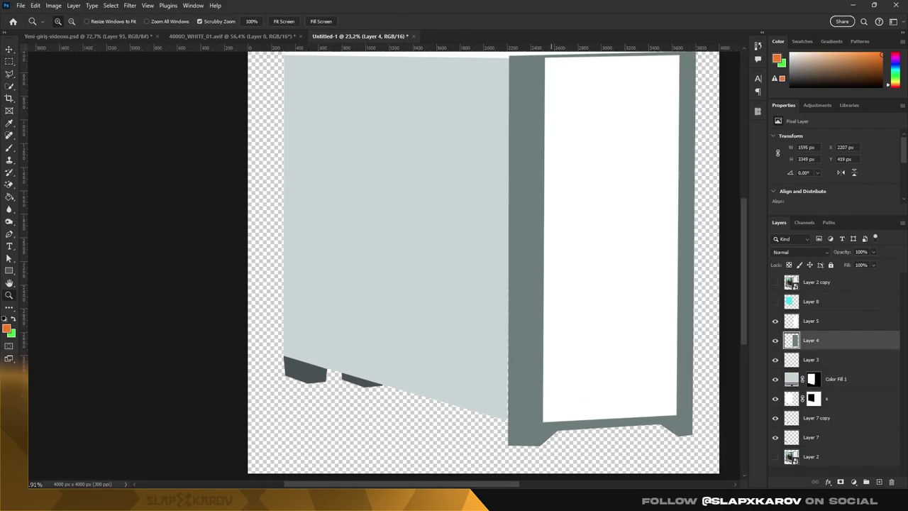
{"action": "left_click", "coordinate": [774, 379]}
{"action": "left_click", "coordinate": [811, 398]}
Step: Zoom in on the side panel's top edge and start a path on the grey front frame
{"action": "left_click_drag", "start_coordinate": [514, 418], "coordinate": [568, 418]}
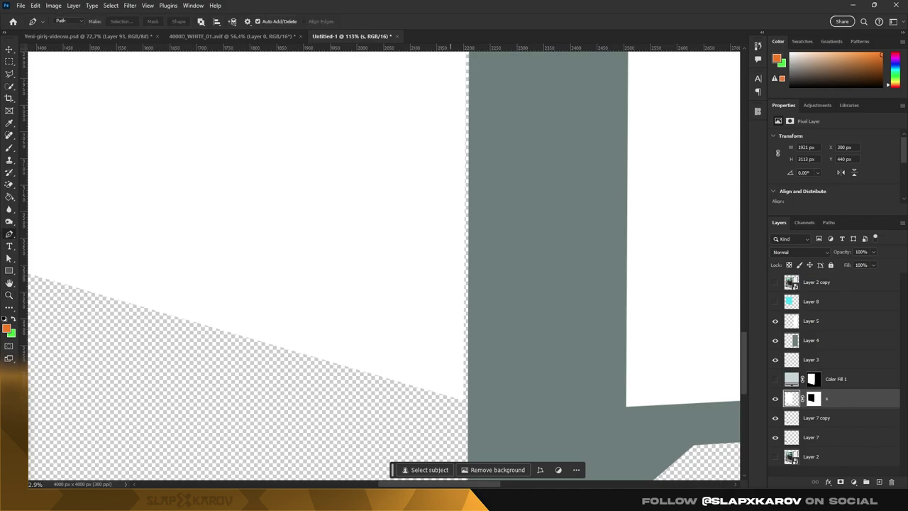
{"action": "key", "text": "ctrl+0"}
{"action": "scroll", "coordinate": [497, 383], "scroll_direction": "up", "scroll_amount": 3}
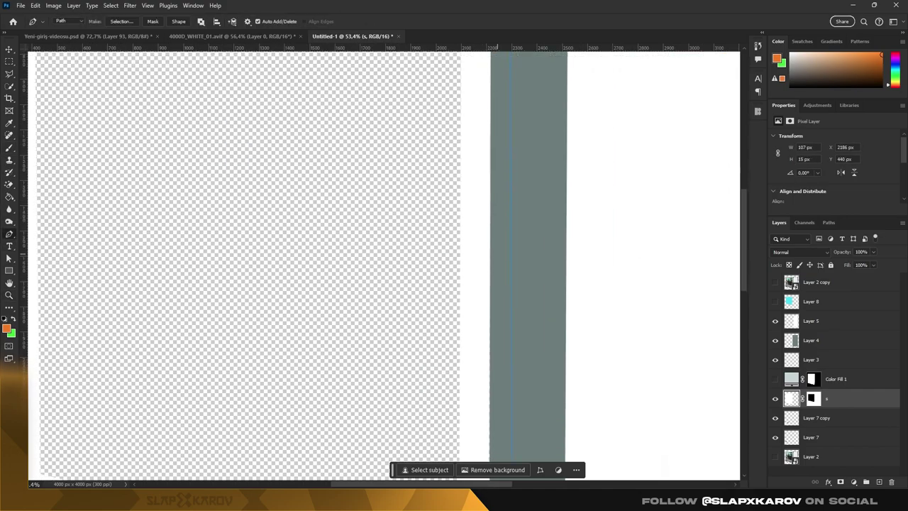
{"action": "left_click", "coordinate": [512, 392]}
{"action": "scroll", "coordinate": [481, 302], "scroll_direction": "up", "scroll_amount": 3}
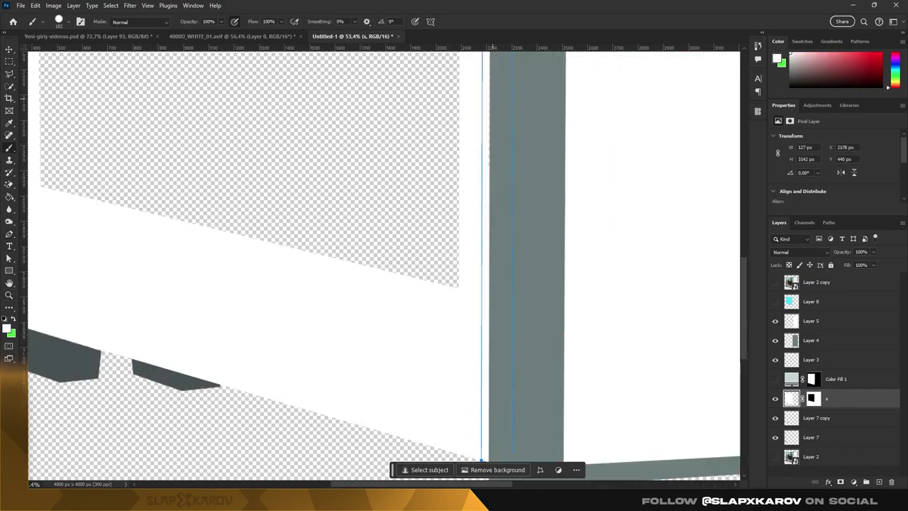
{"action": "scroll", "coordinate": [489, 298], "scroll_direction": "up", "scroll_amount": 3}
{"action": "scroll", "coordinate": [497, 291], "scroll_direction": "up", "scroll_amount": 3}
{"action": "key", "text": "m"}
{"action": "scroll", "coordinate": [506, 284], "scroll_direction": "up", "scroll_amount": 2}
{"action": "key", "text": "b"}
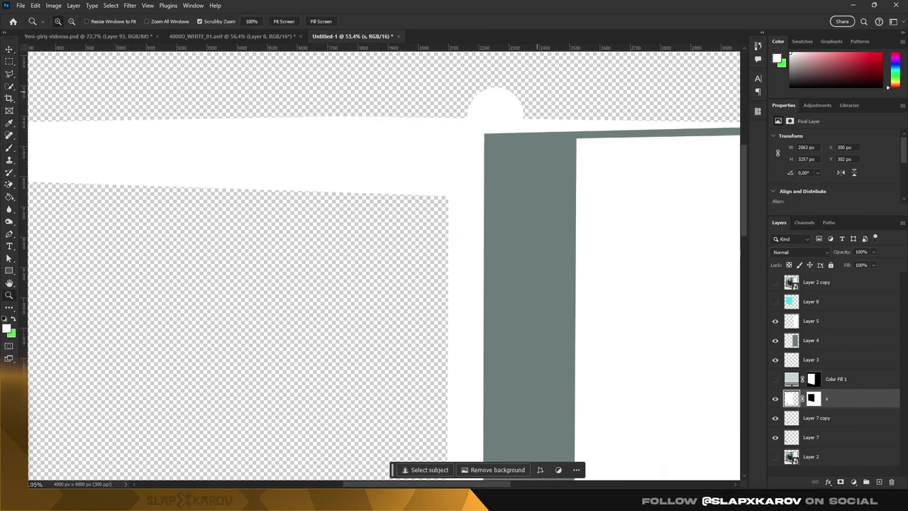
{"action": "scroll", "coordinate": [397, 106], "scroll_direction": "up", "scroll_amount": 1}
Step: Target the side panel's mask and compare the artwork against the reference photo
{"action": "key", "text": "ctrl+backslash"}
{"action": "key", "text": "z"}
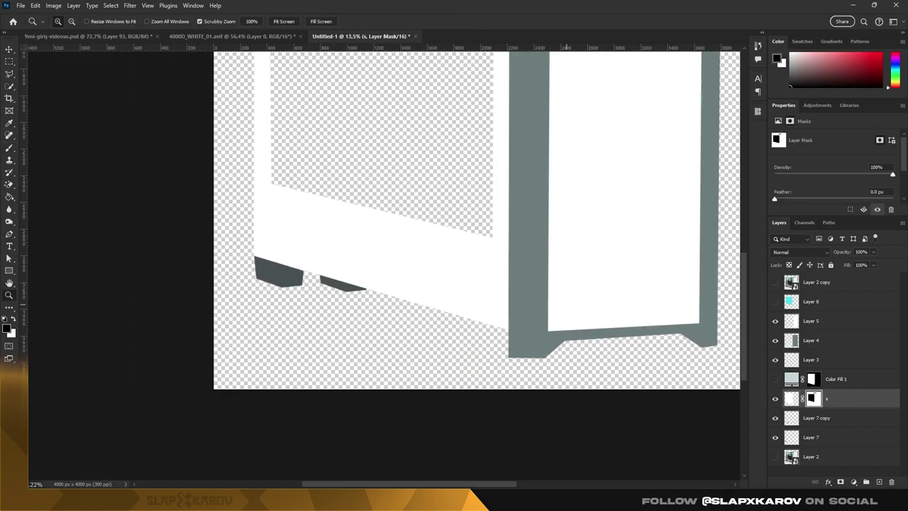
{"action": "scroll", "coordinate": [494, 135], "scroll_direction": "down", "scroll_amount": 5}
{"action": "left_click", "coordinate": [774, 282]}
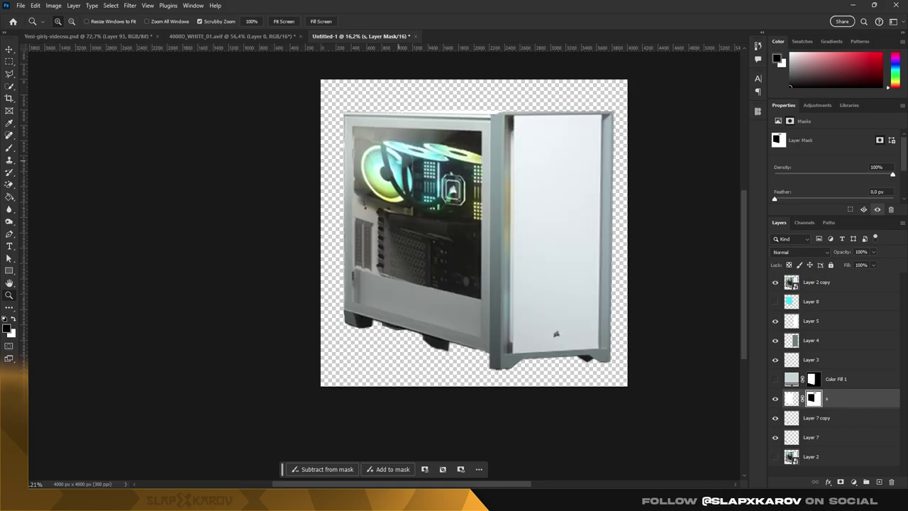
{"action": "left_click", "coordinate": [775, 281]}
{"action": "key", "text": "v"}
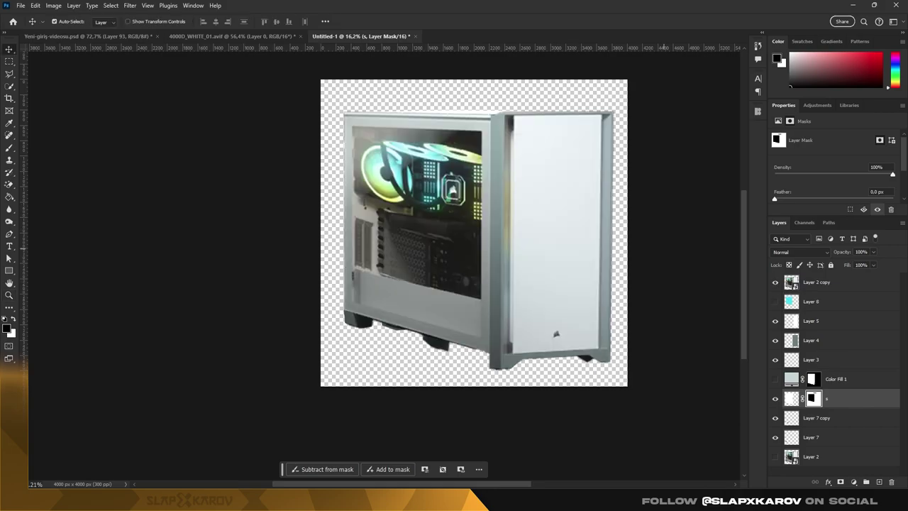
{"action": "left_click", "coordinate": [775, 282]}
Step: Add a green Solid Color fill layer with an inverted mask and set a soft brush for frame shading
{"action": "left_click", "coordinate": [853, 481]}
{"action": "left_click", "coordinate": [823, 292]}
{"action": "key", "text": "Return"}
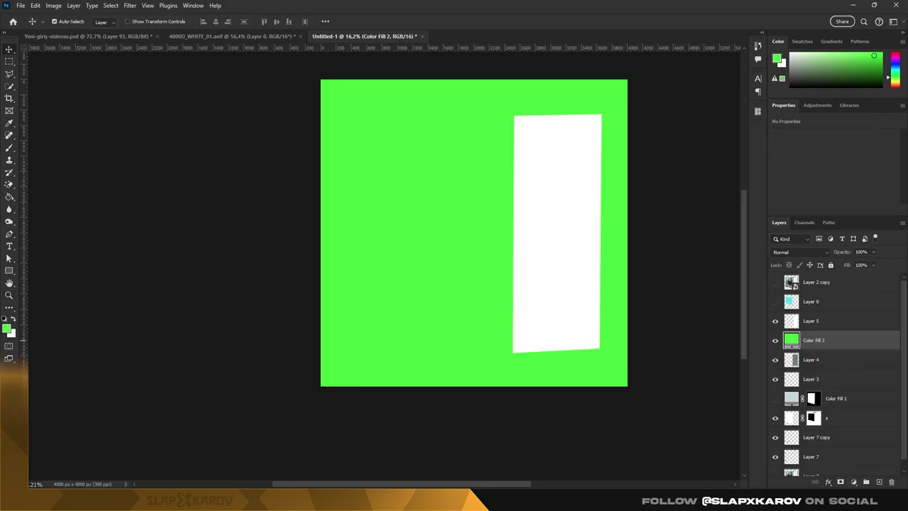
{"action": "key", "text": "Return"}
{"action": "scroll", "coordinate": [474, 234], "scroll_direction": "up", "scroll_amount": 2}
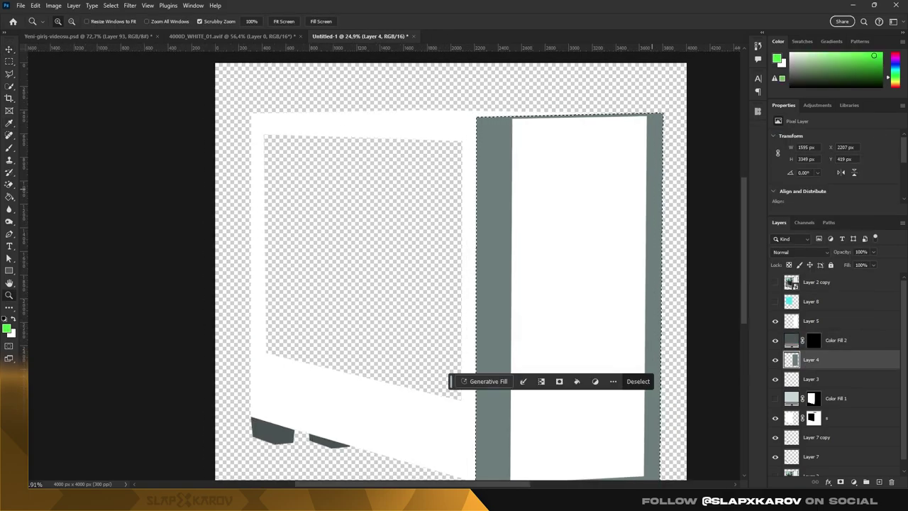
{"action": "key", "text": "b"}
{"action": "right_click", "coordinate": [496, 172]}
{"action": "key", "text": "Escape"}
{"action": "left_click", "coordinate": [774, 282]}
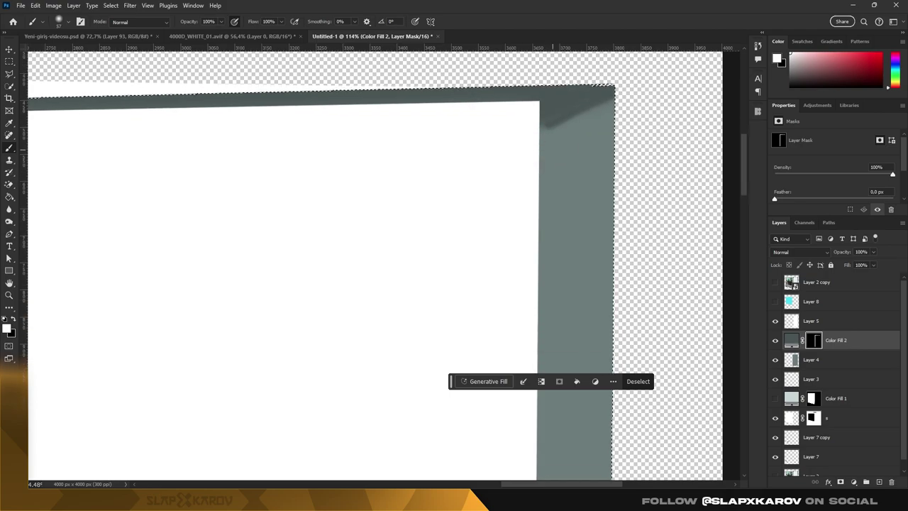
Step: Deselect, zoom out, and group the finished case layers into Group 1 labelled orange
{"action": "key", "text": "z"}
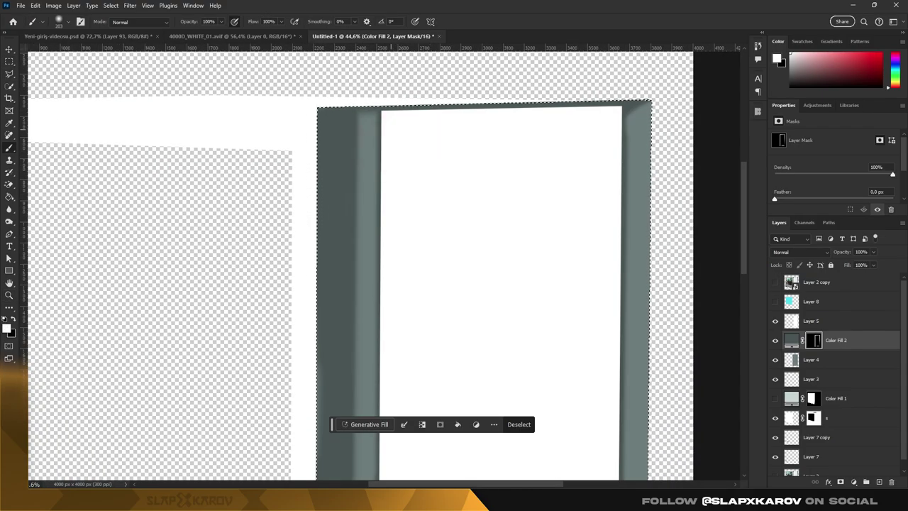
{"action": "scroll", "coordinate": [360, 266], "scroll_direction": "down", "scroll_amount": 10}
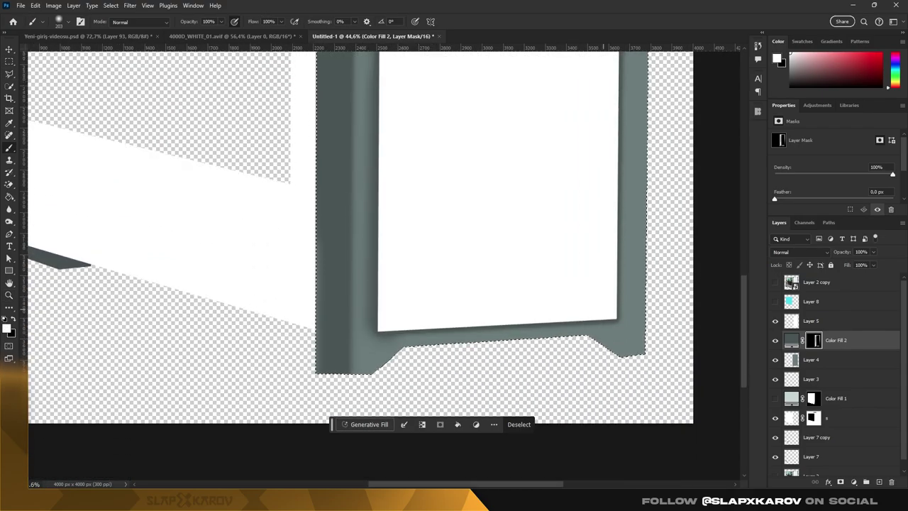
{"action": "key", "text": "ctrl+d"}
{"action": "key", "text": "z"}
{"action": "scroll", "coordinate": [361, 234], "scroll_direction": "down", "scroll_amount": 5}
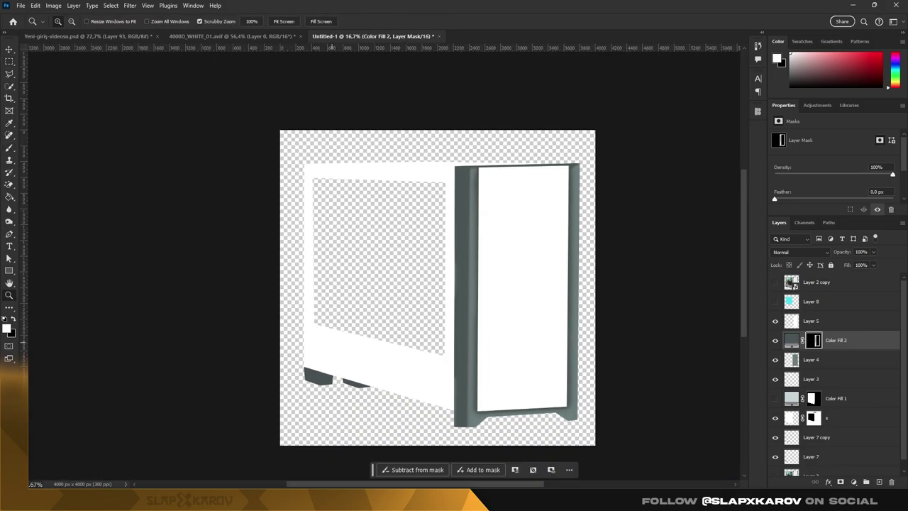
{"action": "scroll", "coordinate": [439, 283], "scroll_direction": "up", "scroll_amount": 2}
{"action": "key", "text": "ctrl+g"}
{"action": "right_click", "coordinate": [810, 431]}
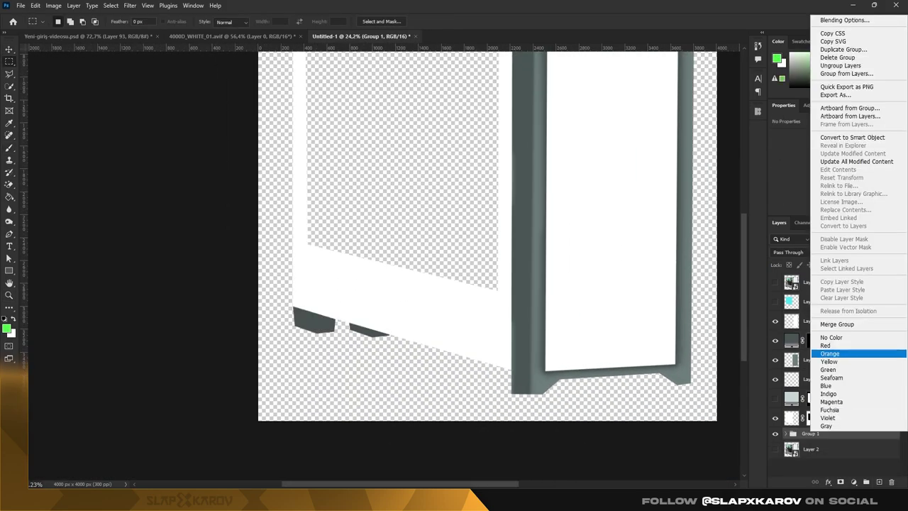
{"action": "left_click", "coordinate": [830, 353]}
Step: Add Color Fill 3 with an inverted mask and paint darker shading into the case feet
{"action": "left_click", "coordinate": [853, 481]}
{"action": "key", "text": "Return"}
{"action": "key", "text": "ctrl+i"}
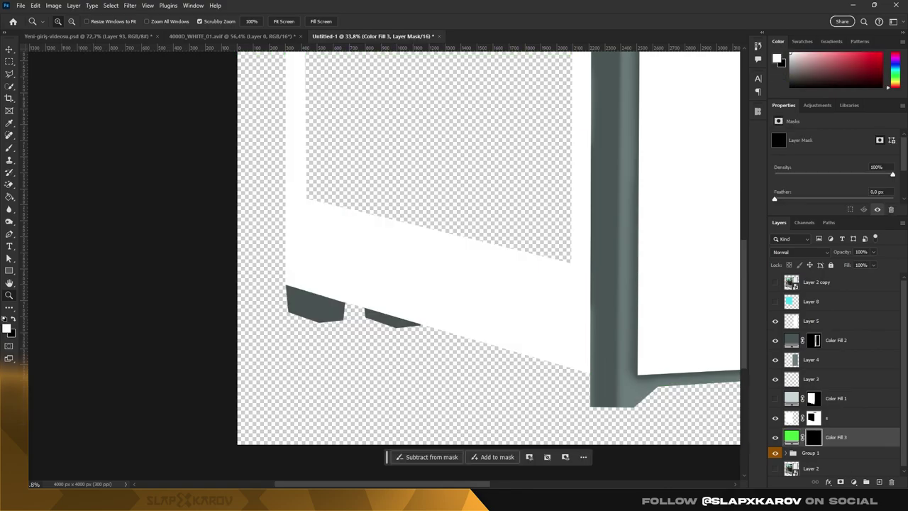
{"action": "double_click", "coordinate": [791, 436]}
{"action": "key", "text": "Return"}
{"action": "left_click", "coordinate": [809, 450]}
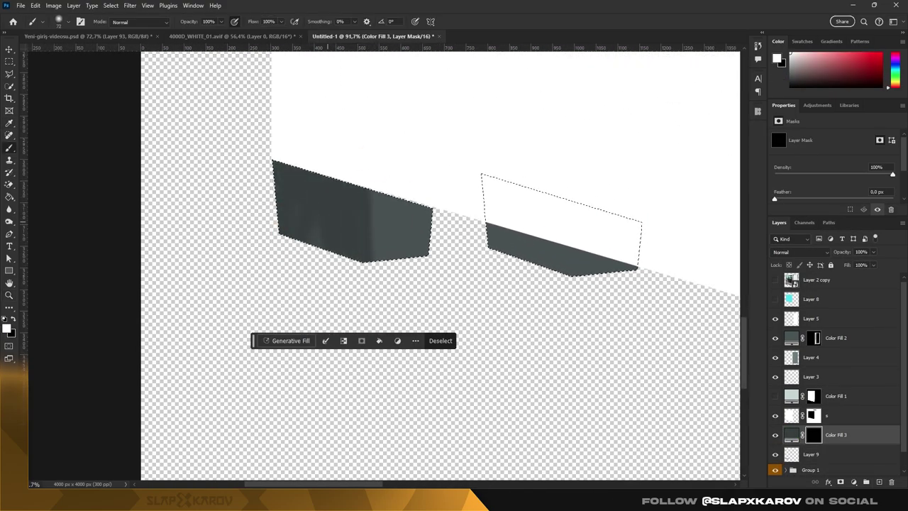
{"action": "left_click_drag", "start_coordinate": [567, 255], "coordinate": [599, 270]}
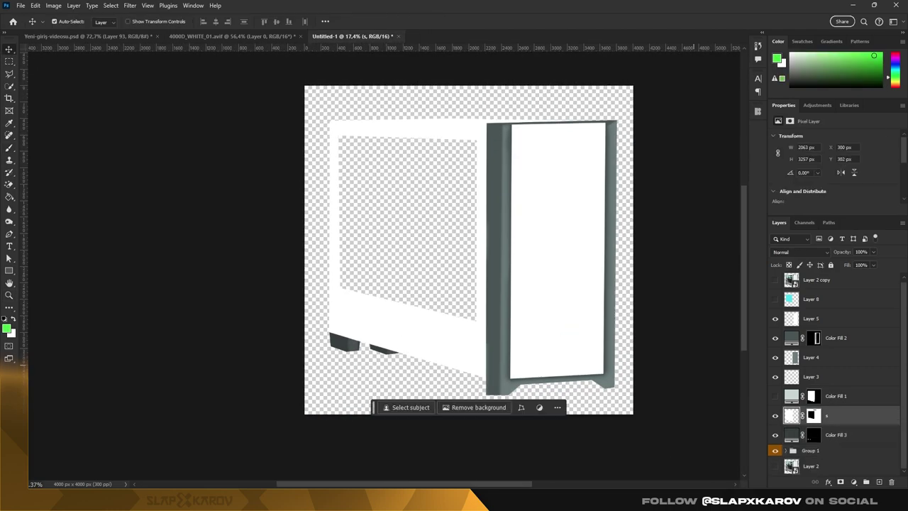
Step: Contract the current selection twice to shrink it inward
{"action": "left_click", "coordinate": [110, 5]}
{"action": "left_click", "coordinate": [125, 139]}
{"action": "left_click", "coordinate": [213, 168]}
{"action": "key", "text": "Return"}
{"action": "left_click", "coordinate": [129, 5]}
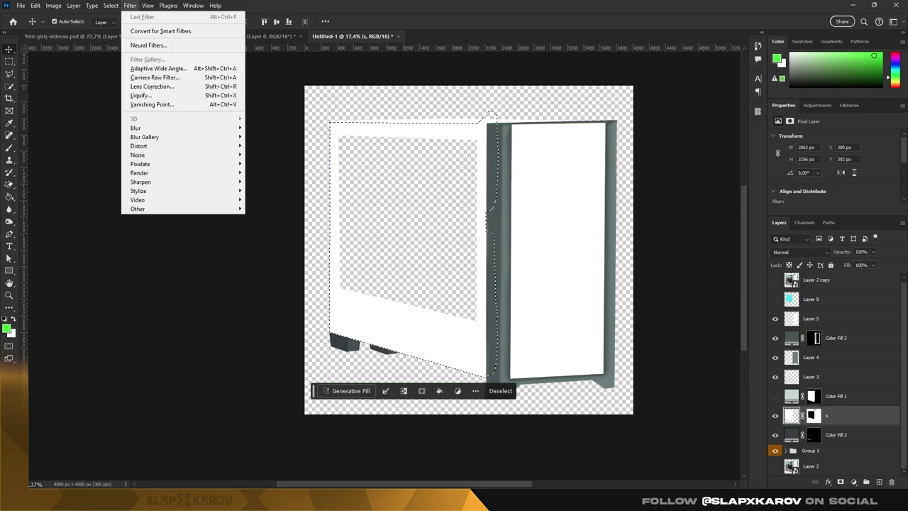
{"action": "left_click", "coordinate": [213, 167]}
{"action": "key", "text": "Return"}
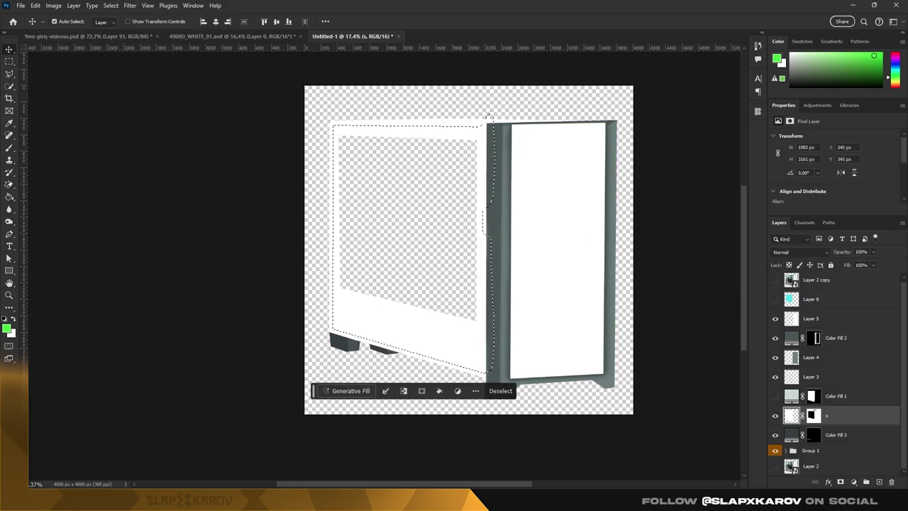
Step: Try adding a green Solid Color fill layer, then cancel and undo it
{"action": "left_click", "coordinate": [853, 482]}
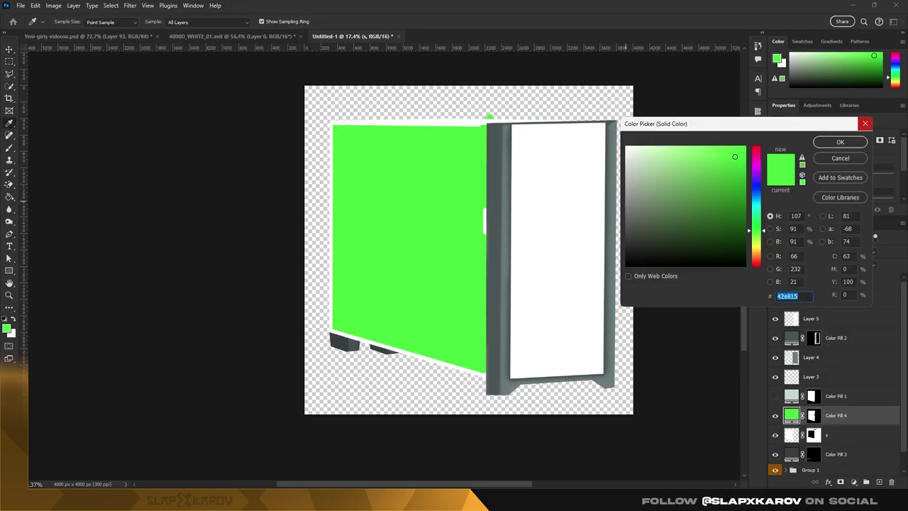
{"action": "left_click", "coordinate": [865, 123]}
{"action": "left_click", "coordinate": [853, 481]}
{"action": "left_click", "coordinate": [852, 315]}
{"action": "key", "text": "Escape"}
{"action": "left_click", "coordinate": [853, 481]}
{"action": "left_click", "coordinate": [851, 316]}
{"action": "key", "text": "Return"}
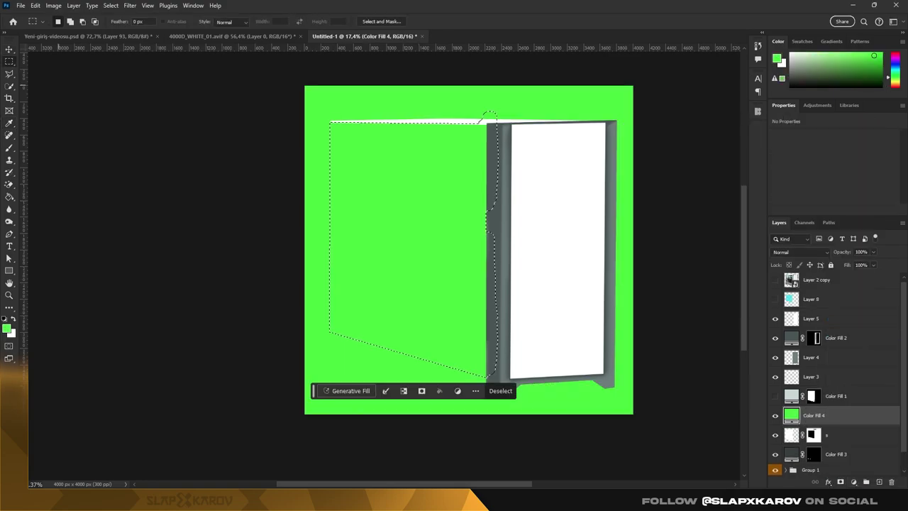
{"action": "key", "text": "ctrl+z"}
Step: Add grey Color Fill 4 above Layer 3 with a black mask and target that mask
{"action": "left_click", "coordinate": [811, 376]}
{"action": "key", "text": "z"}
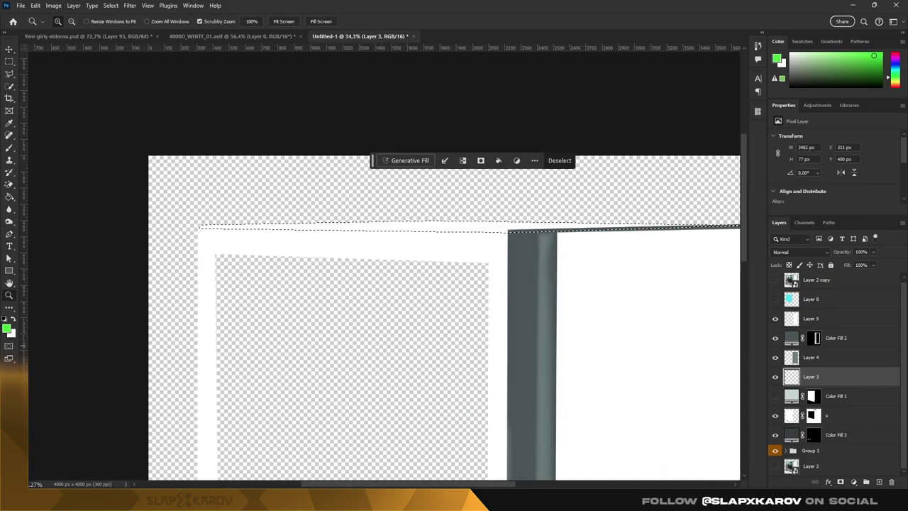
{"action": "left_click", "coordinate": [853, 482]}
{"action": "left_click", "coordinate": [852, 316]}
{"action": "key", "text": "Return"}
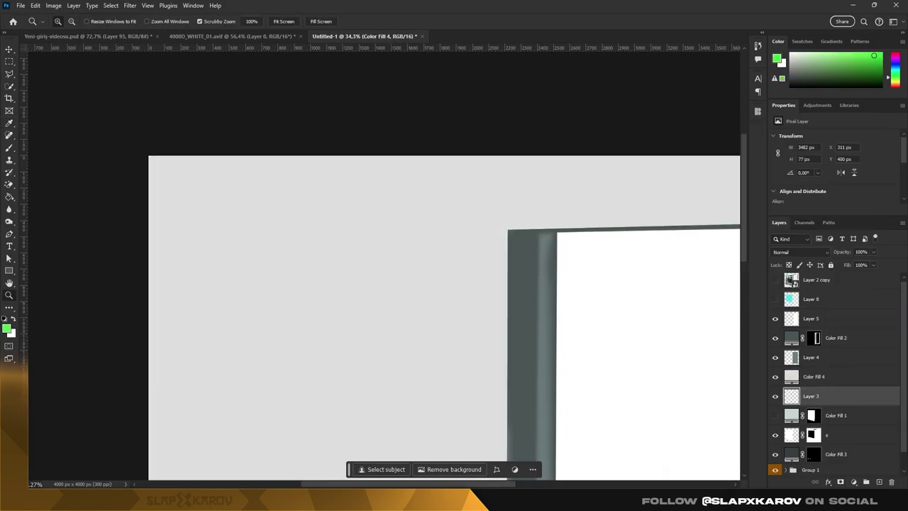
{"action": "key", "text": "ctrl+i"}
{"action": "scroll", "coordinate": [245, 96], "scroll_direction": "up", "scroll_amount": 2}
{"action": "key", "text": "b"}
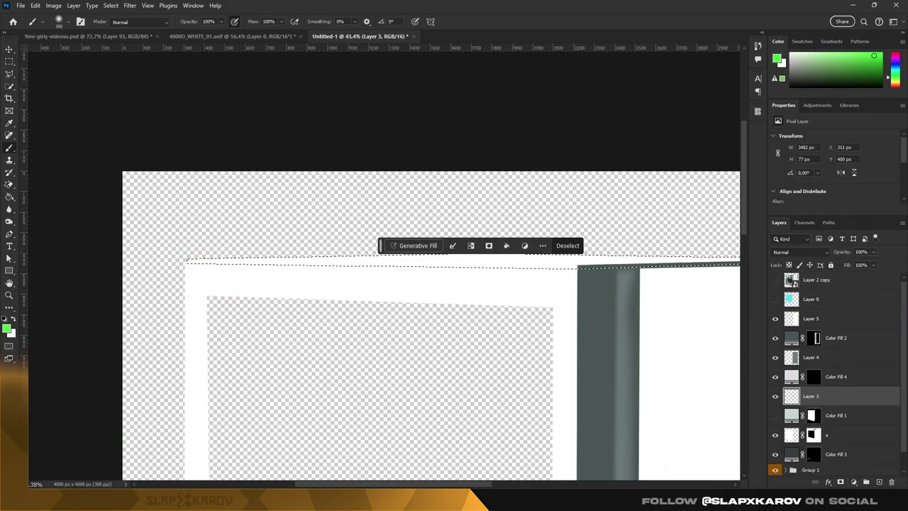
{"action": "key", "text": "alt+bracketright"}
{"action": "scroll", "coordinate": [432, 326], "scroll_direction": "up", "scroll_amount": 2}
{"action": "scroll", "coordinate": [431, 326], "scroll_direction": "up", "scroll_amount": 1}
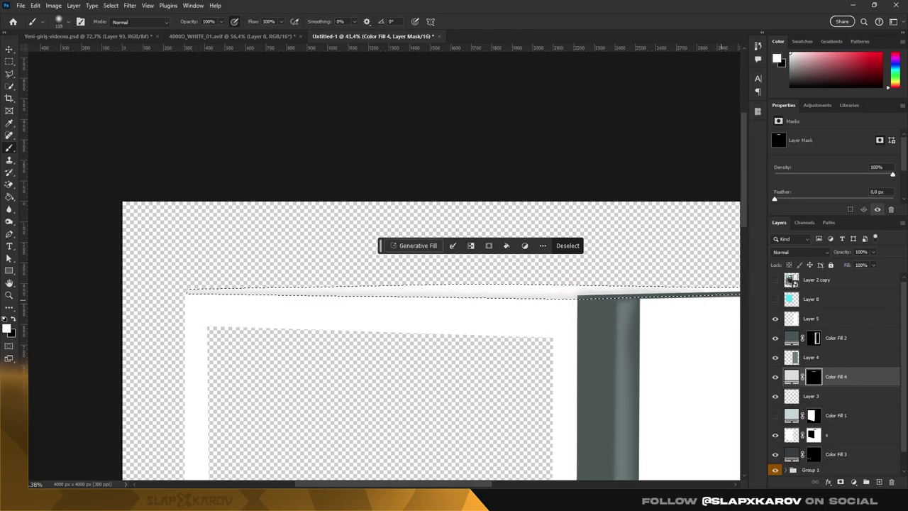
Step: Deselect and move the grey fill layer beneath the s layer
{"action": "key", "text": "z"}
{"action": "left_click_drag", "start_coordinate": [672, 312], "coordinate": [709, 312]}
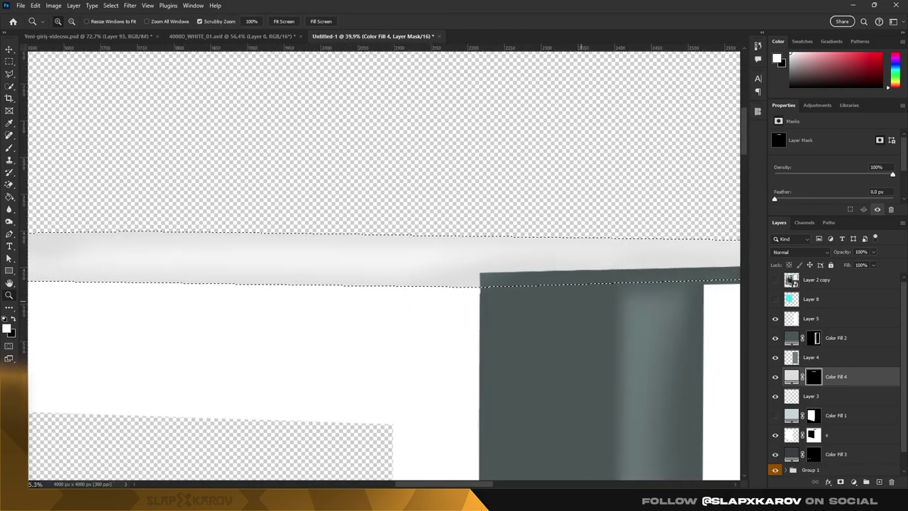
{"action": "key", "text": "ctrl+d"}
{"action": "key", "text": "v"}
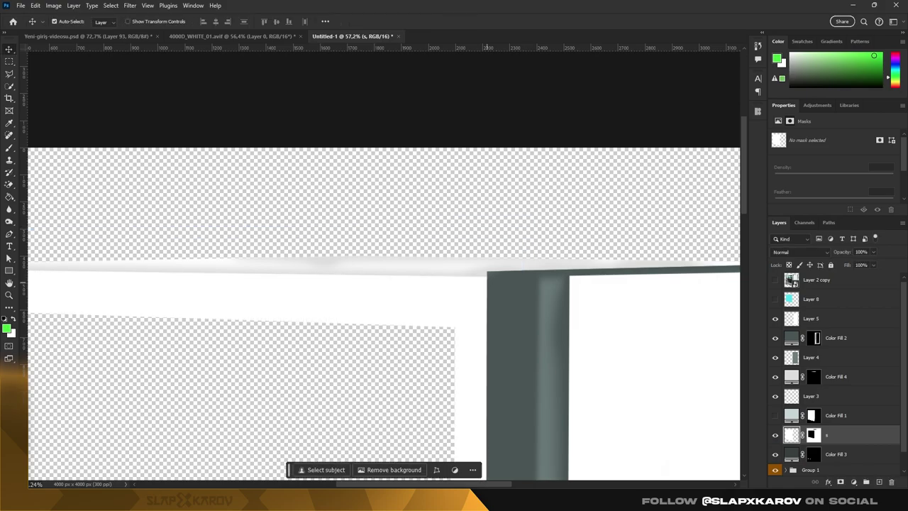
{"action": "left_click_drag", "start_coordinate": [835, 376], "coordinate": [835, 445]}
Step: Paint out the bump on the side panel's top edge in the s layer's mask
{"action": "left_click", "coordinate": [812, 396]}
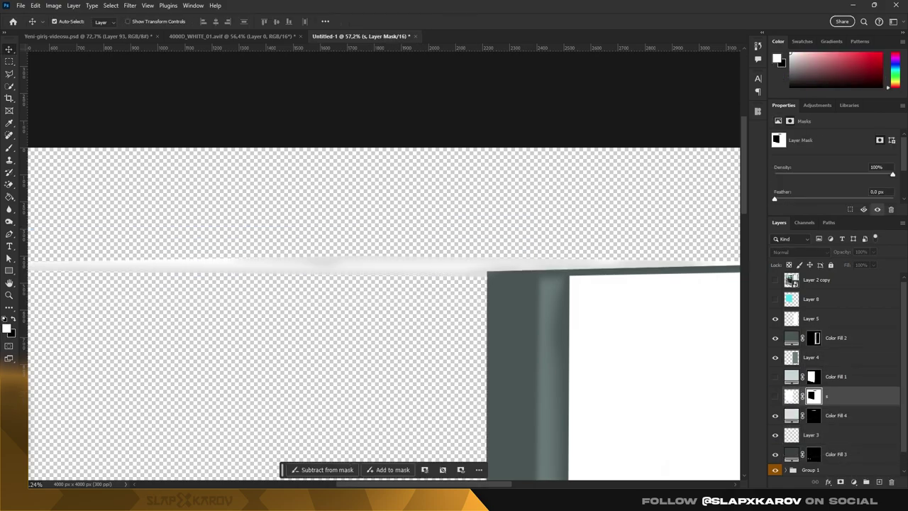
{"action": "key", "text": "z"}
{"action": "left_click", "coordinate": [333, 255]}
{"action": "key", "text": "b"}
{"action": "right_click", "coordinate": [462, 239]}
{"action": "key", "text": "Escape"}
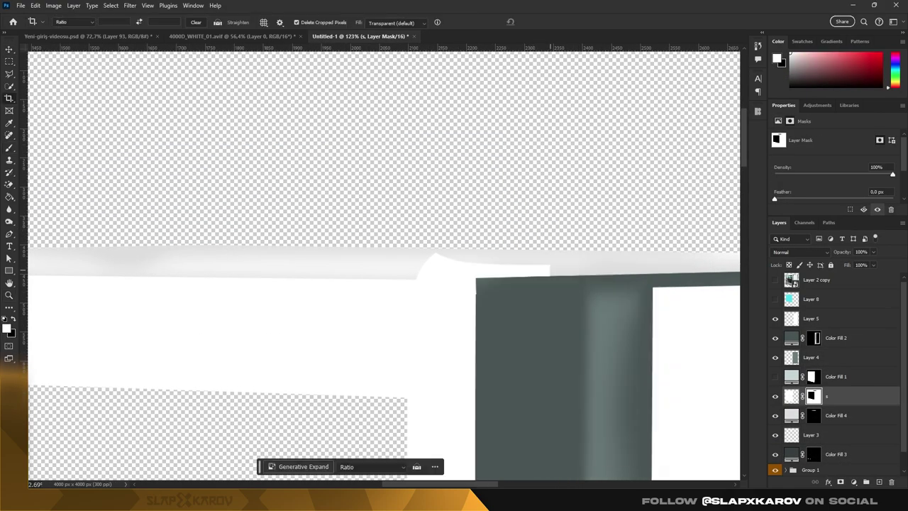
{"action": "key", "text": "v"}
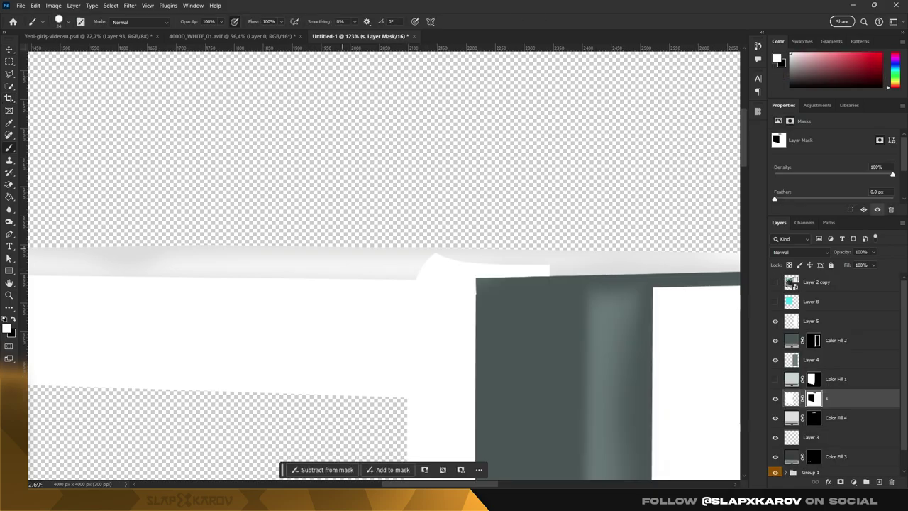
{"action": "key", "text": "x"}
{"action": "left_click_drag", "start_coordinate": [423, 263], "coordinate": [444, 259]}
Step: Check the brush settings and zoom back out to review the whole case
{"action": "scroll", "coordinate": [512, 283], "scroll_direction": "down", "scroll_amount": 3}
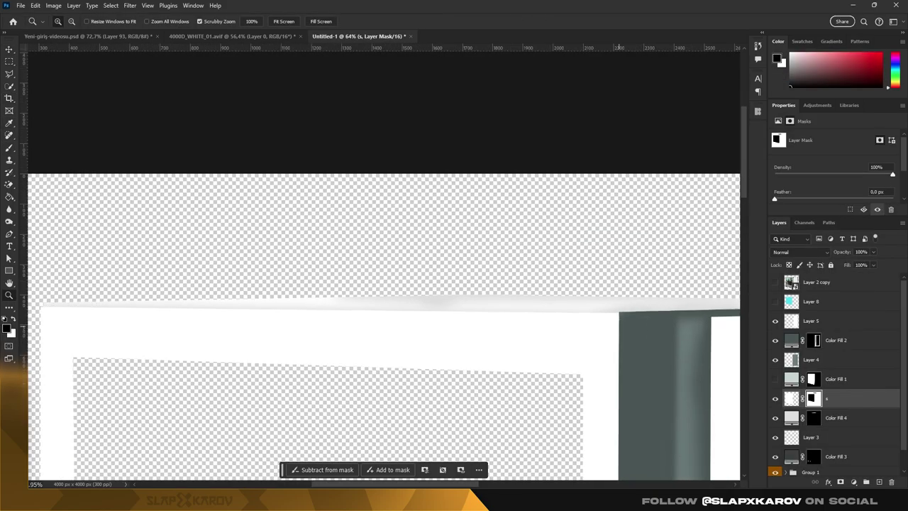
{"action": "right_click", "coordinate": [354, 264]}
{"action": "key", "text": "Escape"}
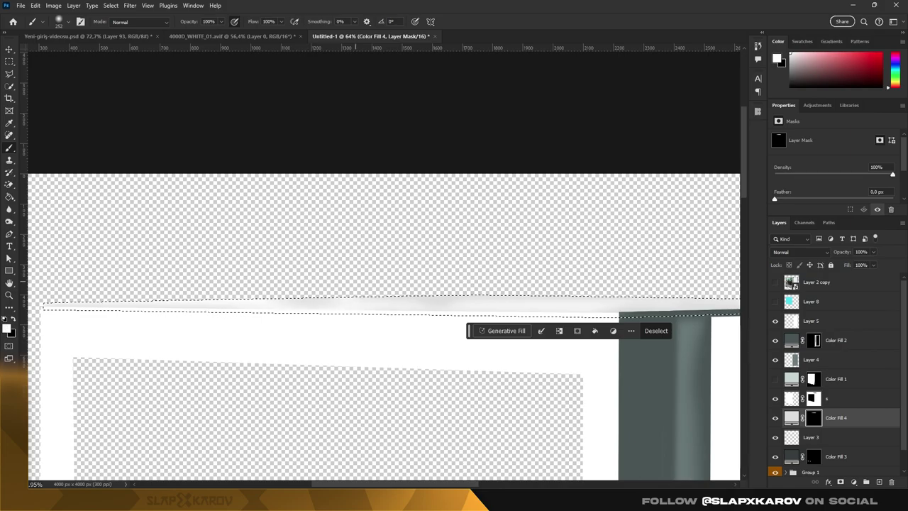
{"action": "key", "text": "z"}
{"action": "key", "text": "ctrl+d"}
{"action": "scroll", "coordinate": [471, 290], "scroll_direction": "down", "scroll_amount": 5}
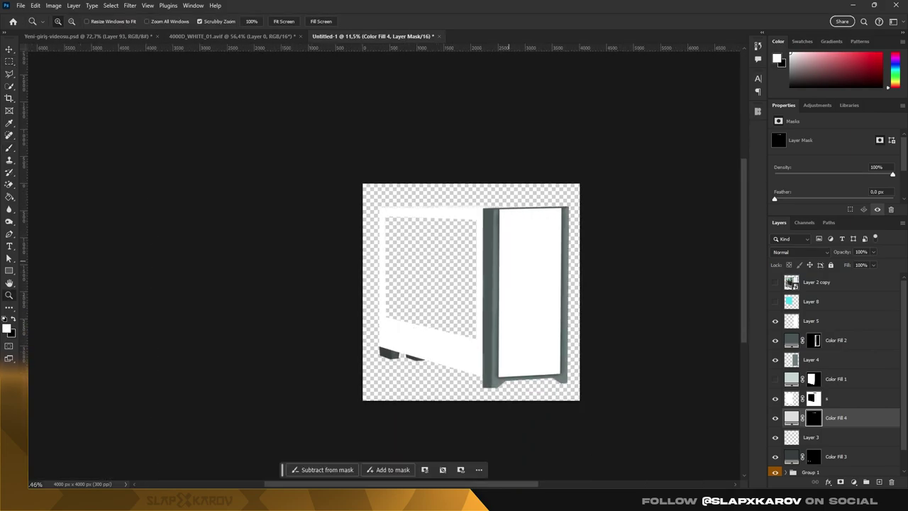
{"action": "scroll", "coordinate": [471, 291], "scroll_direction": "up", "scroll_amount": 3}
Step: Add Color Fill 5 above s and fill its mask selection to reveal the light-grey edge frame
{"action": "key", "text": "v"}
{"action": "left_click", "coordinate": [791, 376], "text": "ctrl"}
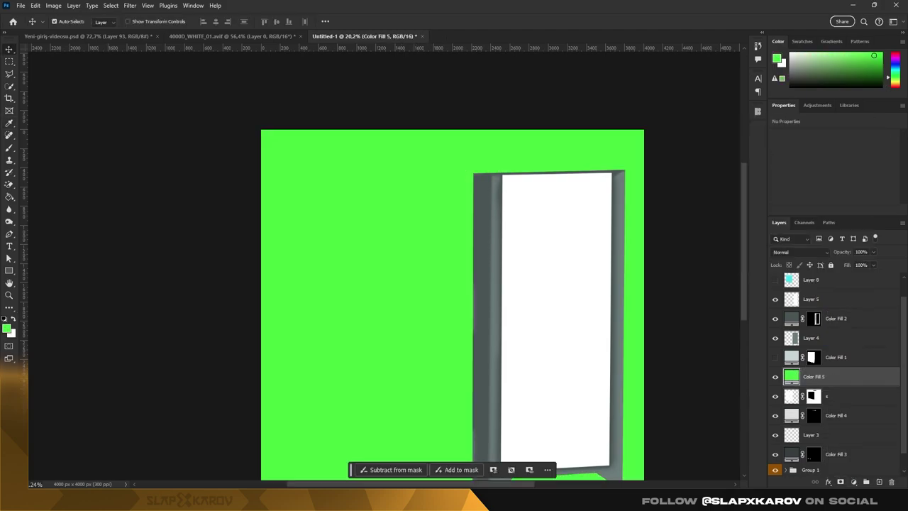
{"action": "double_click", "coordinate": [792, 376]}
{"action": "key", "text": "Escape"}
{"action": "key", "text": "b"}
{"action": "right_click", "coordinate": [358, 266]}
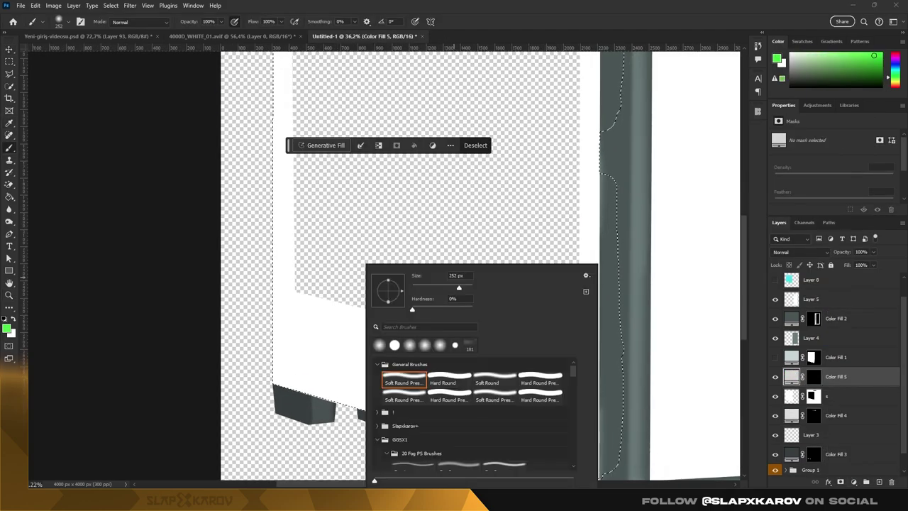
{"action": "key", "text": "Escape"}
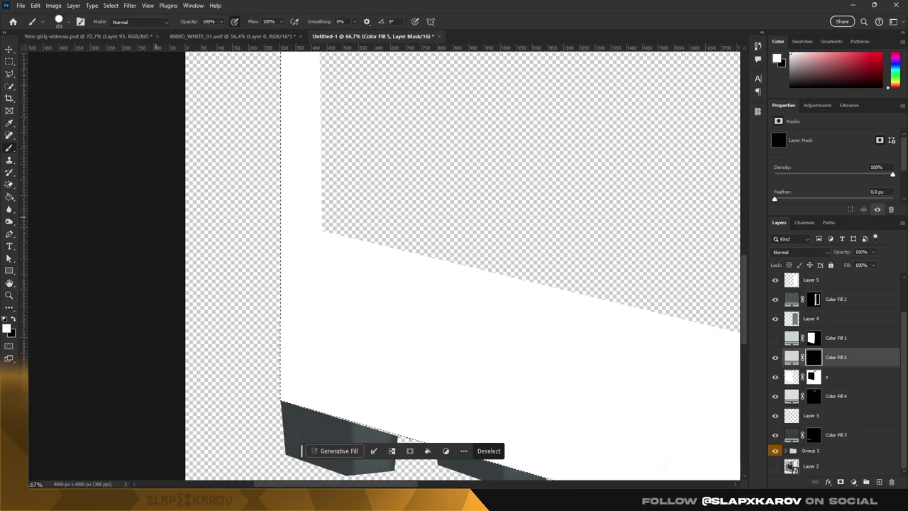
{"action": "scroll", "coordinate": [288, 395], "scroll_direction": "down", "scroll_amount": 5}
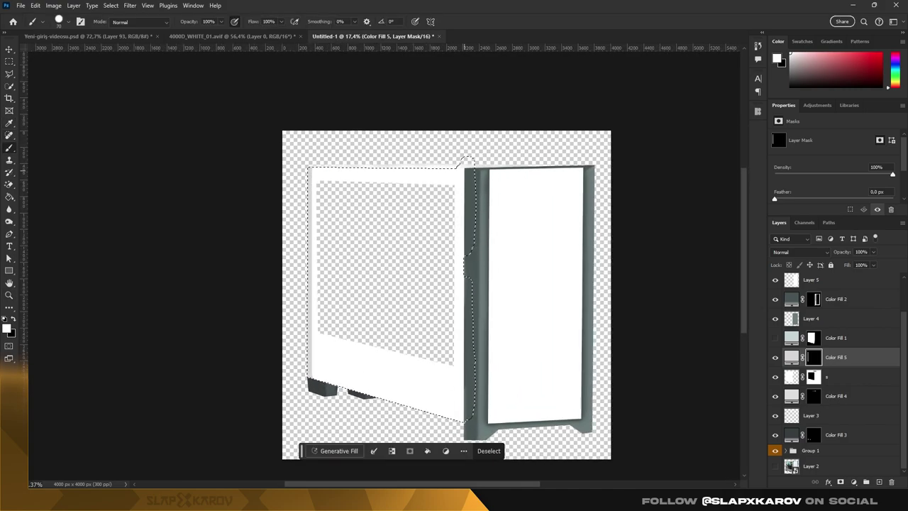
{"action": "key", "text": "alt+BackSpace"}
Step: Deselect and refine the light-grey frame's edges with a soft brush
{"action": "scroll", "coordinate": [447, 283], "scroll_direction": "down", "scroll_amount": 1}
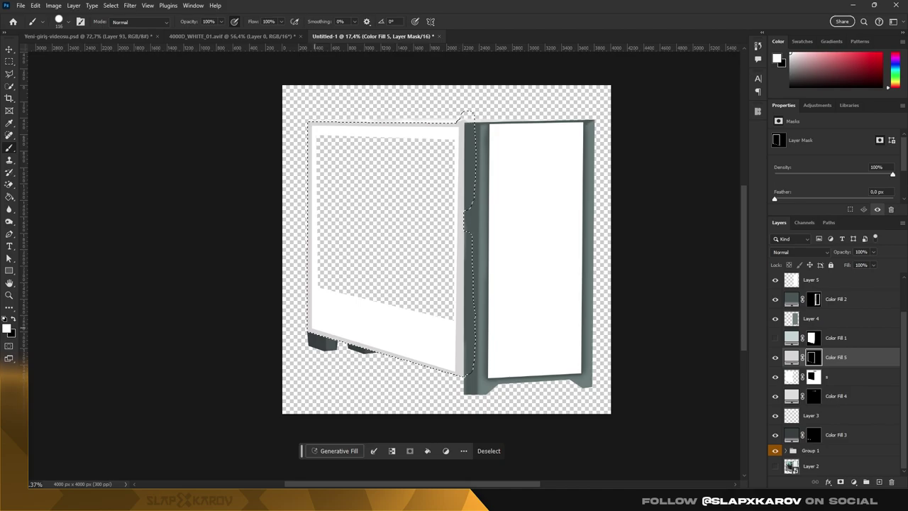
{"action": "key", "text": "z"}
{"action": "left_click_drag", "start_coordinate": [466, 113], "coordinate": [471, 113]}
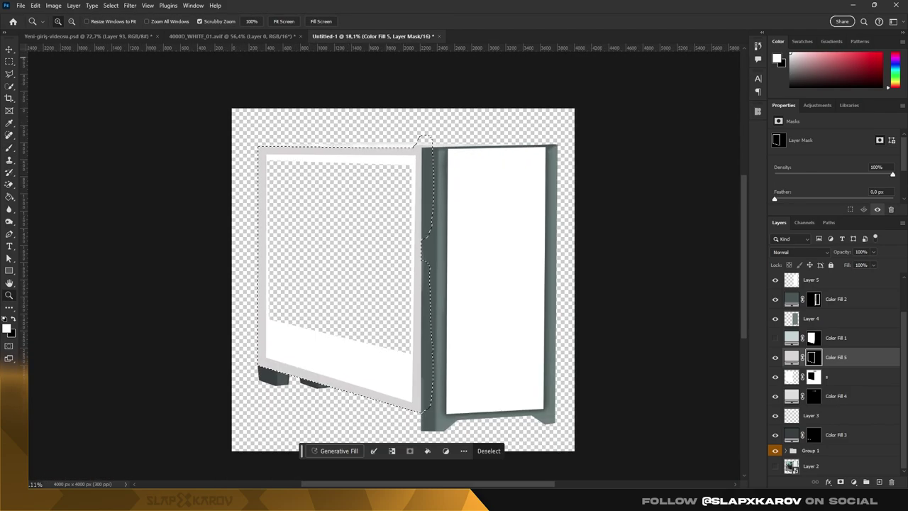
{"action": "key", "text": "ctrl+d"}
{"action": "scroll", "coordinate": [472, 115], "scroll_direction": "up", "scroll_amount": 5}
{"action": "right_click", "coordinate": [462, 169]}
{"action": "key", "text": "Escape"}
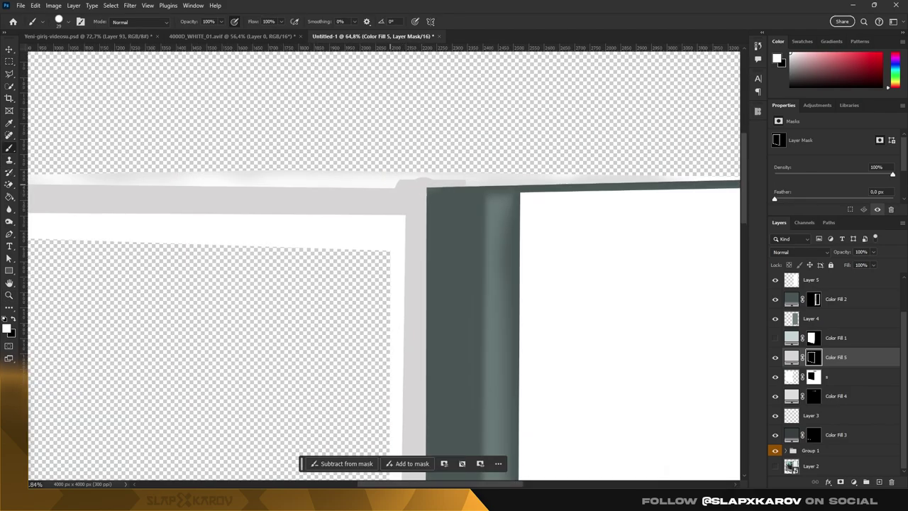
{"action": "scroll", "coordinate": [383, 262], "scroll_direction": "down", "scroll_amount": 3}
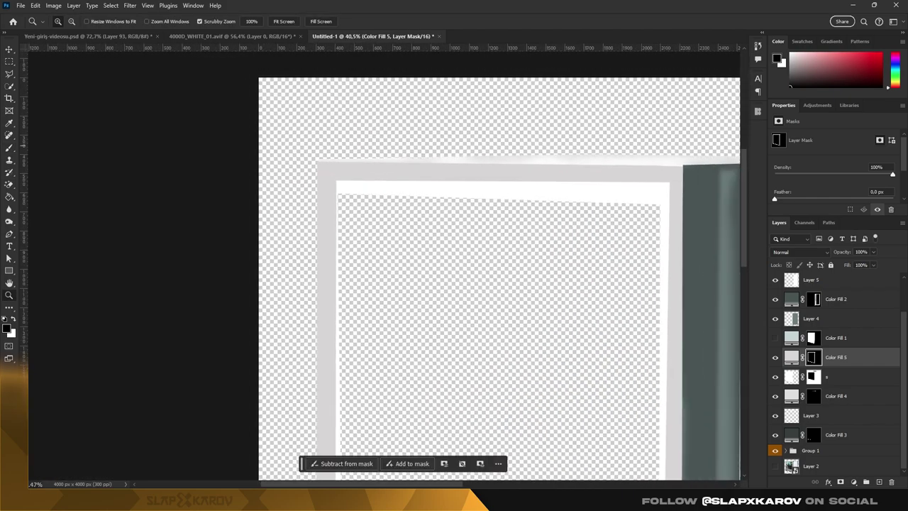
{"action": "scroll", "coordinate": [497, 263], "scroll_direction": "down", "scroll_amount": 1}
{"action": "scroll", "coordinate": [496, 262], "scroll_direction": "down", "scroll_amount": 1}
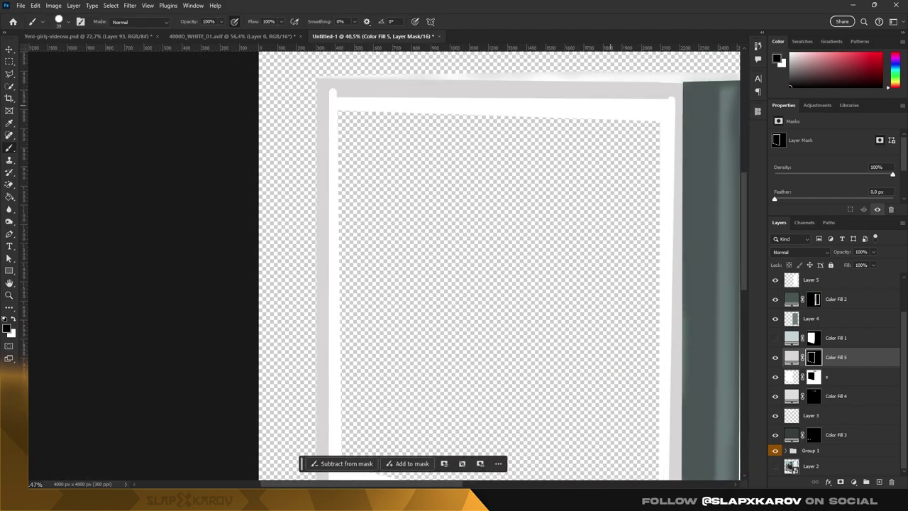
{"action": "scroll", "coordinate": [496, 262], "scroll_direction": "down", "scroll_amount": 2}
{"action": "scroll", "coordinate": [497, 263], "scroll_direction": "down", "scroll_amount": 1}
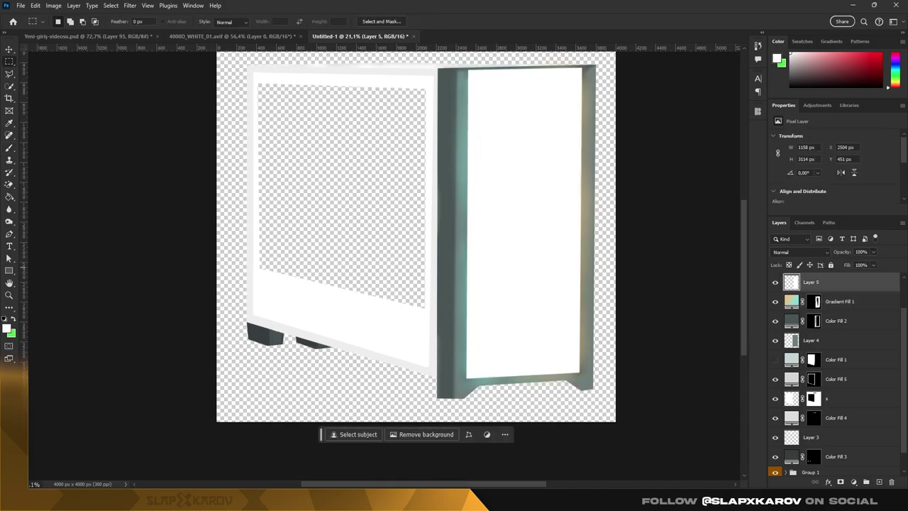
Step: Confirm Color Fill 6's colour and hide it behind a black mask
{"action": "key", "text": "Return"}
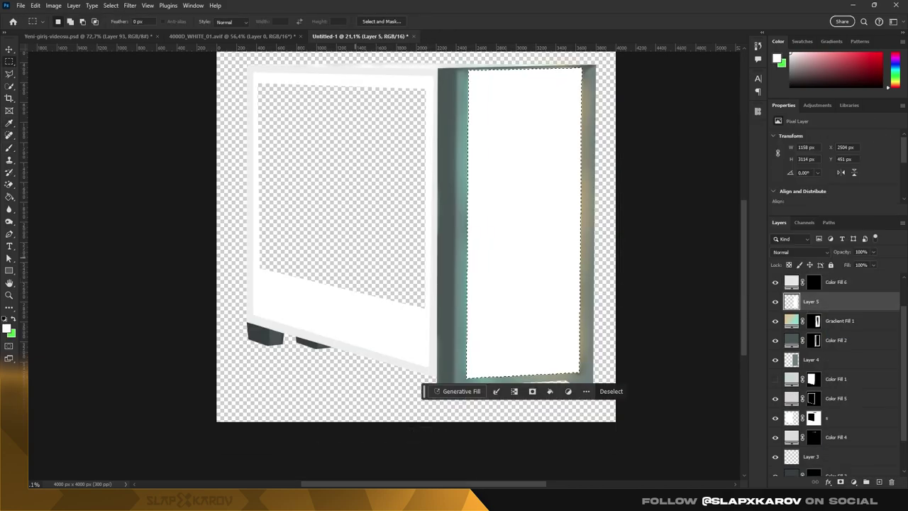
{"action": "key", "text": "b"}
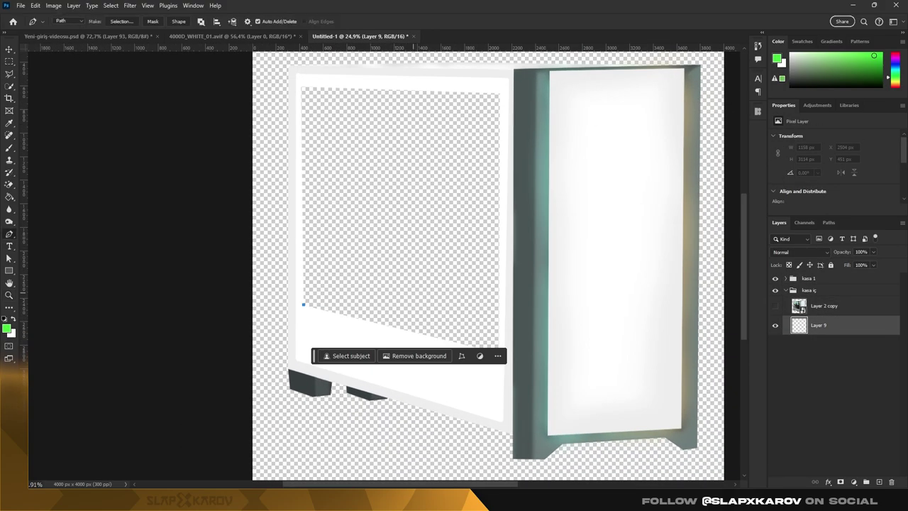
Step: Fill the interior wall outline with white and the floor outline with grey
{"action": "left_click", "coordinate": [292, 72]}
{"action": "right_click", "coordinate": [322, 234]}
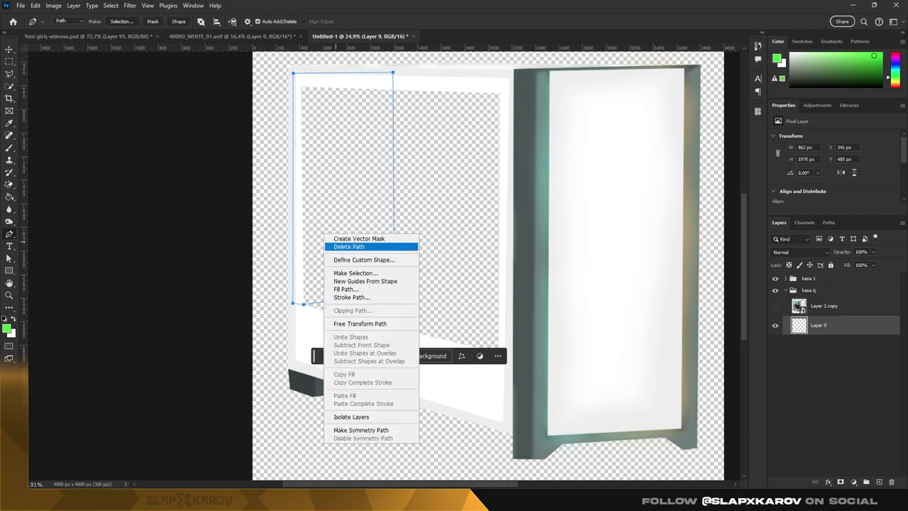
{"action": "left_click", "coordinate": [347, 245]}
{"action": "key", "text": "Return"}
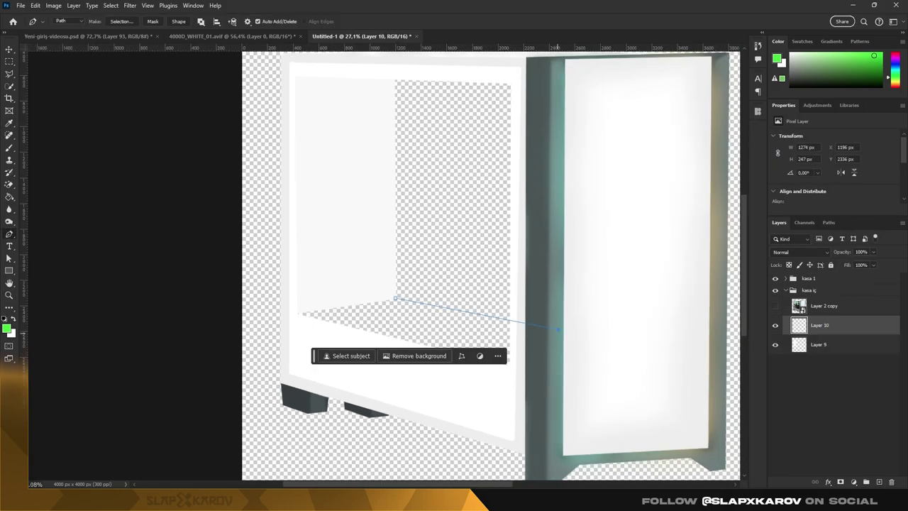
{"action": "right_click", "coordinate": [389, 284]}
{"action": "left_click", "coordinate": [426, 134]}
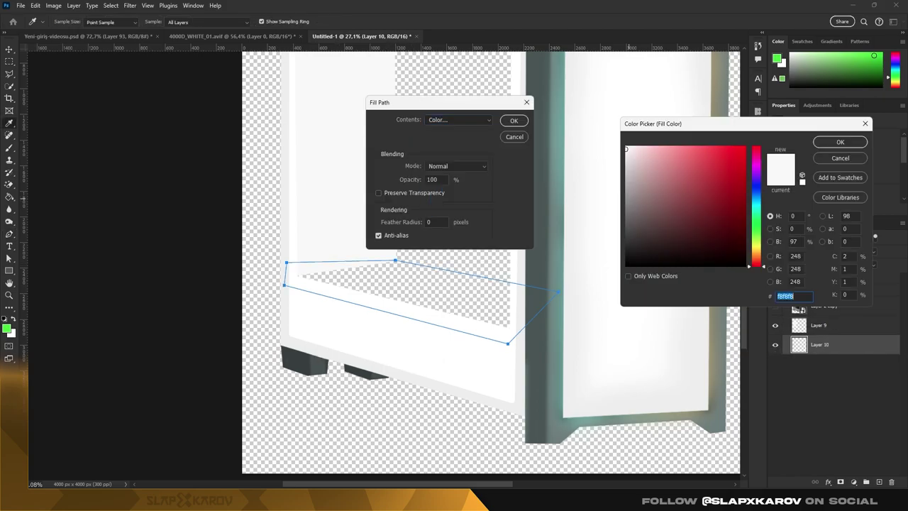
{"action": "key", "text": "Return"}
{"action": "key", "text": "Return"}
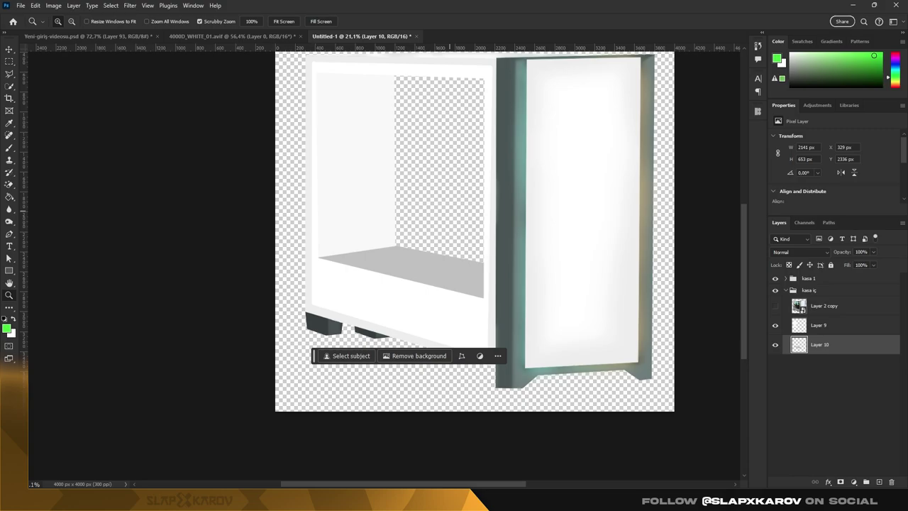
Step: Slant the interior wall on Layer 9 with Free Transform, then hide the reference interior photo
{"action": "left_click", "coordinate": [819, 324]}
{"action": "key", "text": "ctrl+t"}
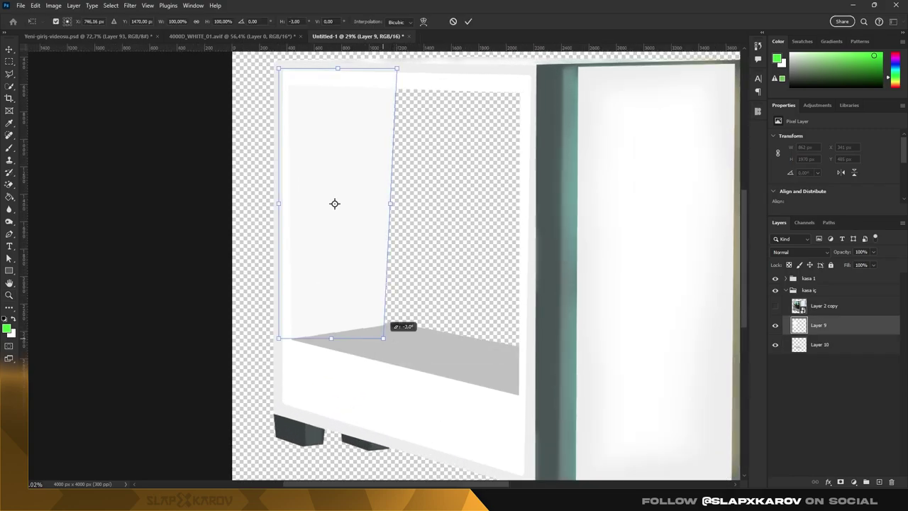
{"action": "left_click_drag", "start_coordinate": [386, 319], "coordinate": [368, 315]}
{"action": "left_click_drag", "start_coordinate": [375, 57], "coordinate": [363, 78]}
{"action": "left_click_drag", "start_coordinate": [361, 324], "coordinate": [358, 330]}
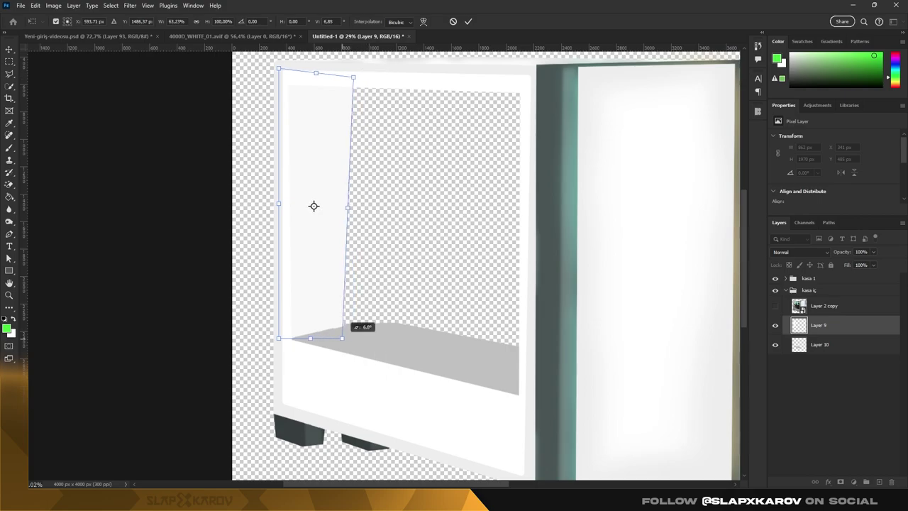
{"action": "key", "text": "Return"}
{"action": "left_click", "coordinate": [774, 306]}
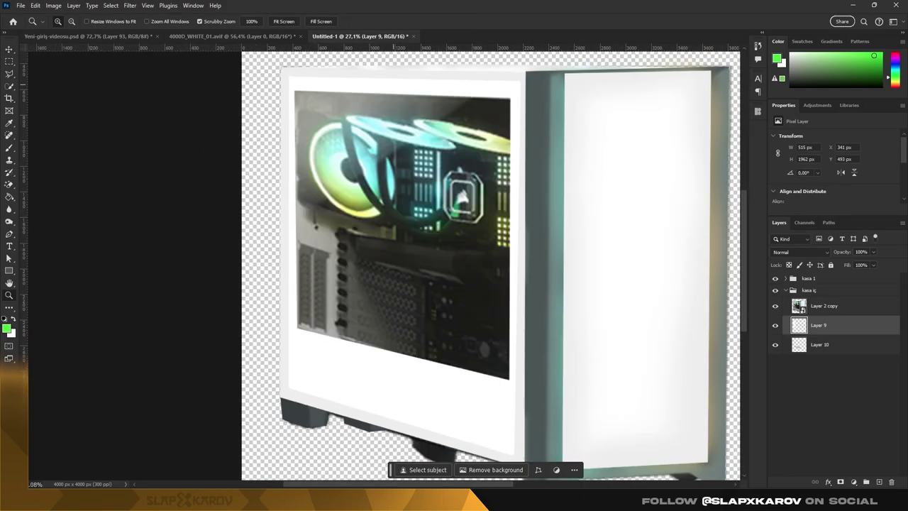
{"action": "left_click", "coordinate": [774, 306]}
Step: Add a mask to the grey floor layer and paint away its ragged top edge
{"action": "left_click", "coordinate": [819, 344]}
{"action": "key", "text": "ctrl+t"}
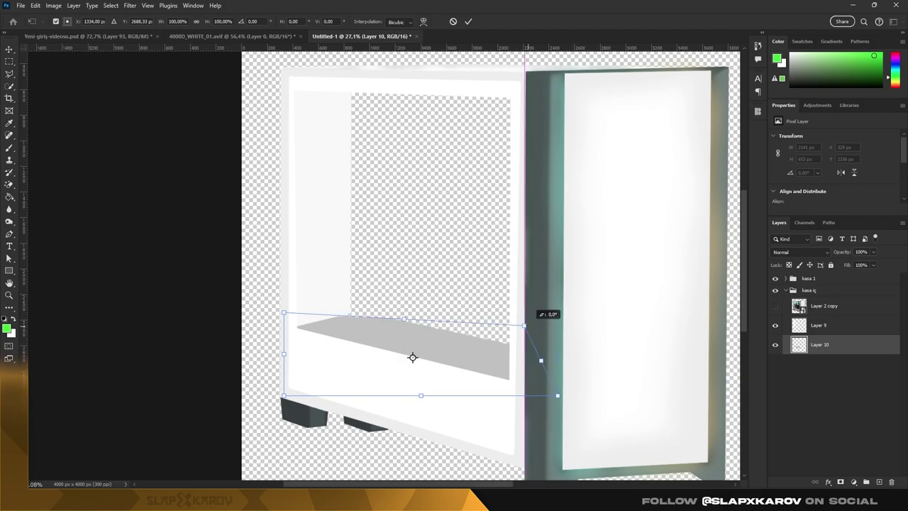
{"action": "key", "text": "Return"}
{"action": "scroll", "coordinate": [414, 358], "scroll_direction": "up", "scroll_amount": 3}
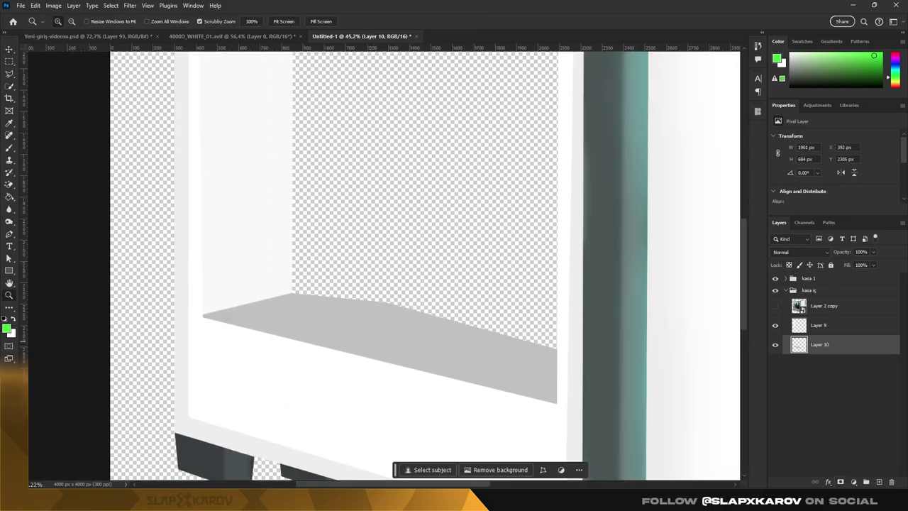
{"action": "left_click", "coordinate": [853, 482]}
{"action": "key", "text": "b"}
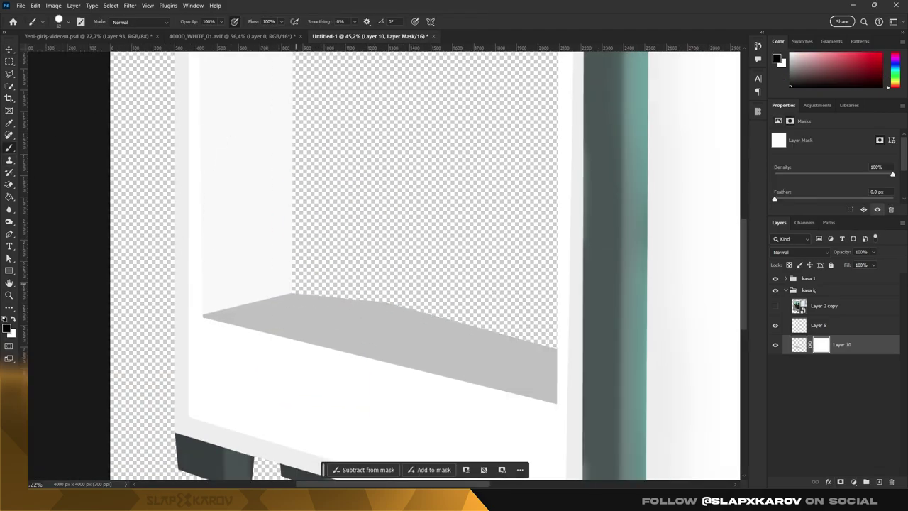
{"action": "left_click_drag", "start_coordinate": [294, 298], "coordinate": [553, 348]}
{"action": "scroll", "coordinate": [426, 283], "scroll_direction": "down", "scroll_amount": 5}
{"action": "scroll", "coordinate": [426, 284], "scroll_direction": "up", "scroll_amount": 3}
Step: Draw the back-wall Pen path on a new empty Layer 11
{"action": "key", "text": "p"}
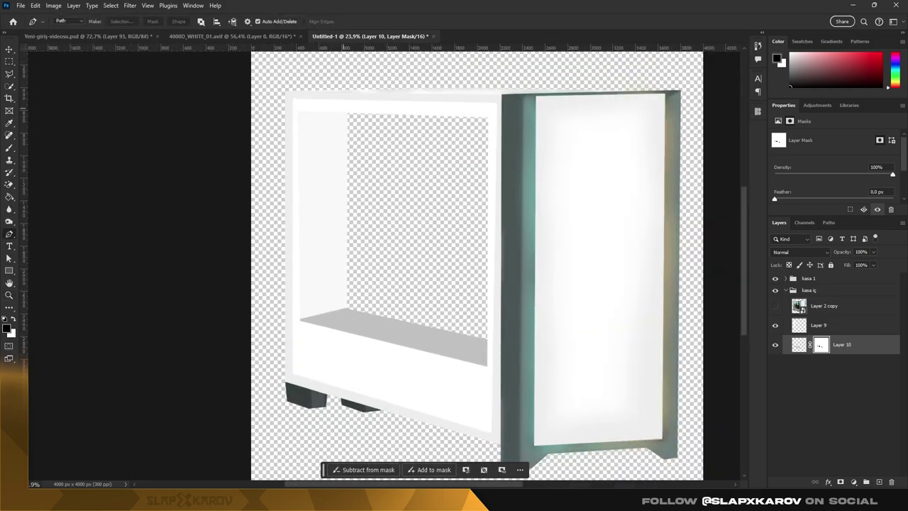
{"action": "key", "text": "ctrl+shift+alt+n"}
{"action": "right_click", "coordinate": [435, 251]}
Step: Fill the back-wall path with light grey #f8f8f8
{"action": "left_click", "coordinate": [476, 305]}
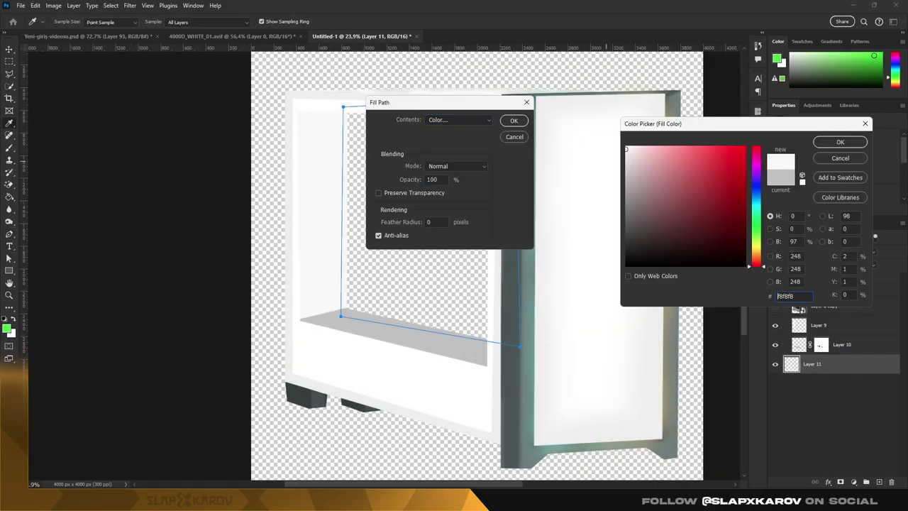
{"action": "left_click", "coordinate": [823, 140]}
{"action": "left_click", "coordinate": [512, 119]}
{"action": "scroll", "coordinate": [437, 340], "scroll_direction": "up", "scroll_amount": 3}
{"action": "key", "text": "v"}
{"action": "scroll", "coordinate": [438, 340], "scroll_direction": "down", "scroll_amount": 3}
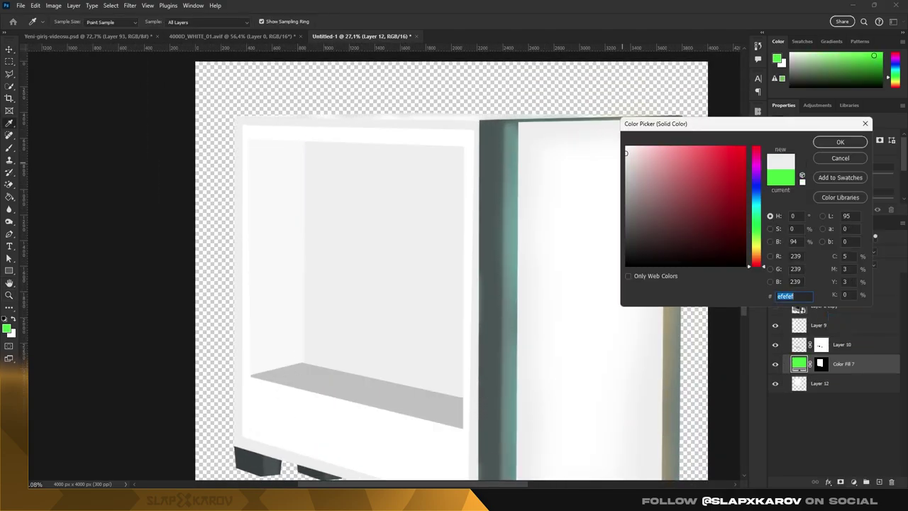
Step: Mask Color Fill 7 to the back-wall selection and brush soft grey shading back in
{"action": "key", "text": "m"}
{"action": "key", "text": "ctrl+d"}
{"action": "left_click", "coordinate": [818, 324]}
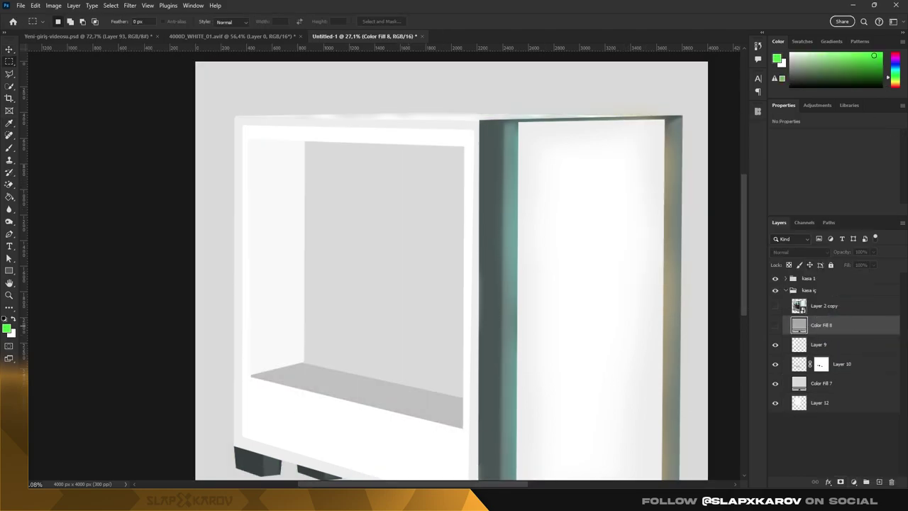
{"action": "key", "text": "ctrl+shift+d"}
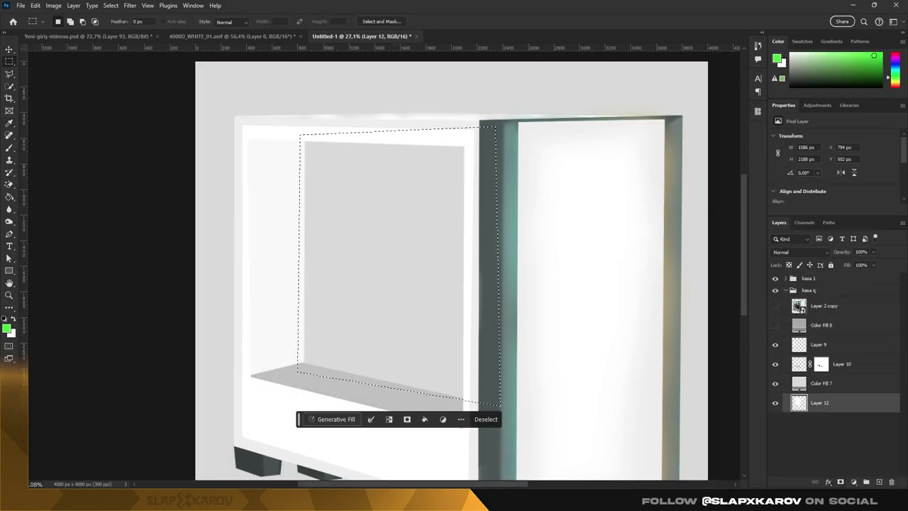
{"action": "left_click", "coordinate": [840, 482]}
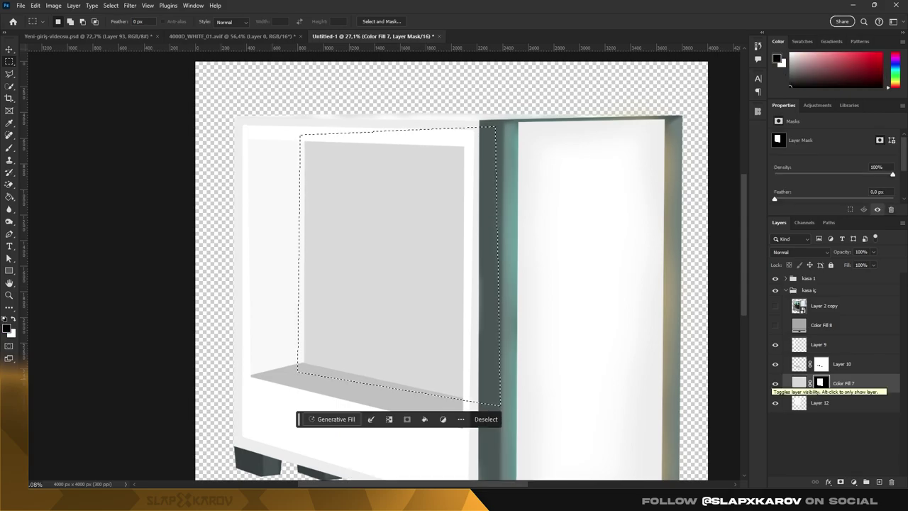
{"action": "key", "text": "alt+BackSpace"}
{"action": "key", "text": "b"}
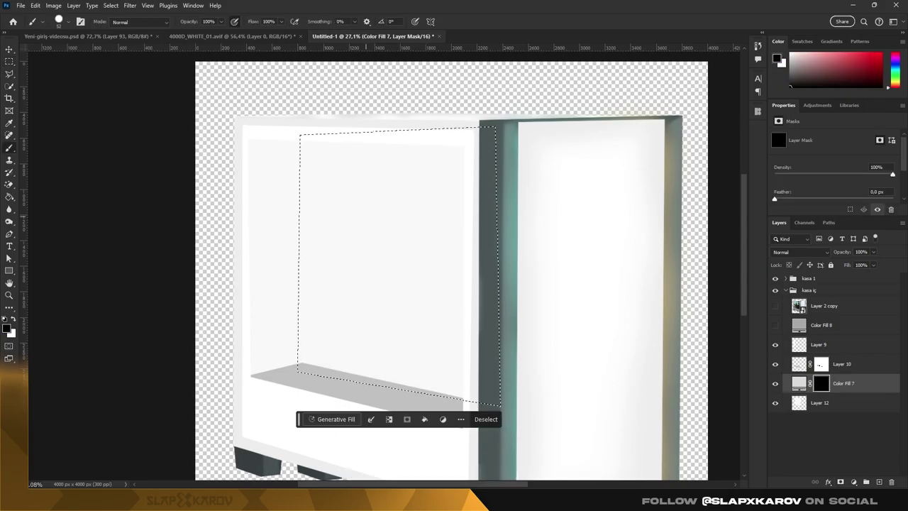
{"action": "key", "text": "x"}
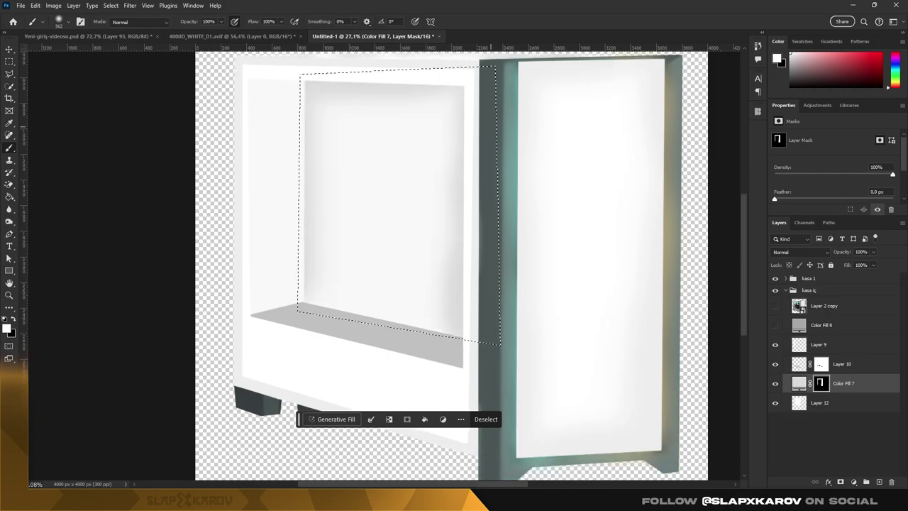
{"action": "left_click_drag", "start_coordinate": [426, 135], "coordinate": [426, 368]}
{"action": "left_click_drag", "start_coordinate": [418, 216], "coordinate": [404, 368]}
{"action": "key", "text": "ctrl+d"}
Step: Reveal darker Color Fill 8 only on the left inner wall at 68% opacity
{"action": "key", "text": "m"}
{"action": "left_click", "coordinate": [844, 325]}
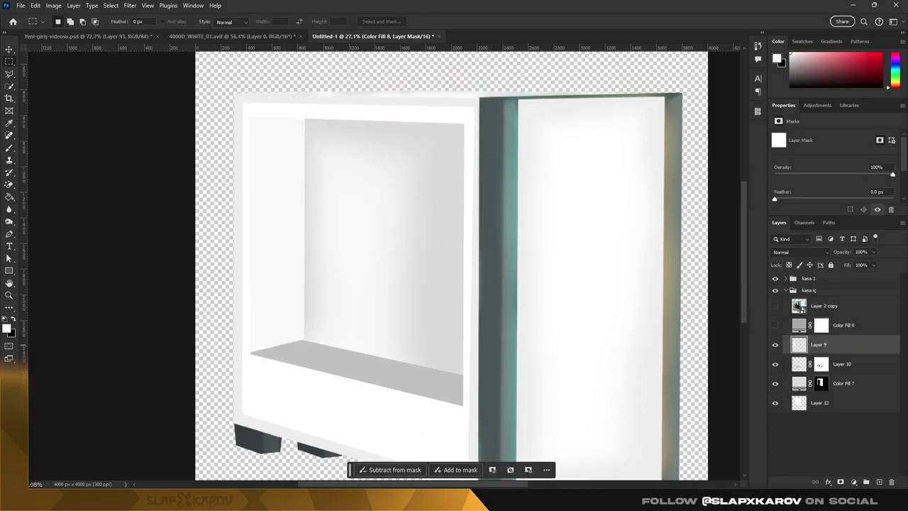
{"action": "left_click", "coordinate": [774, 325]}
{"action": "key", "text": "ctrl+i"}
{"action": "left_click", "coordinate": [798, 344], "text": "ctrl"}
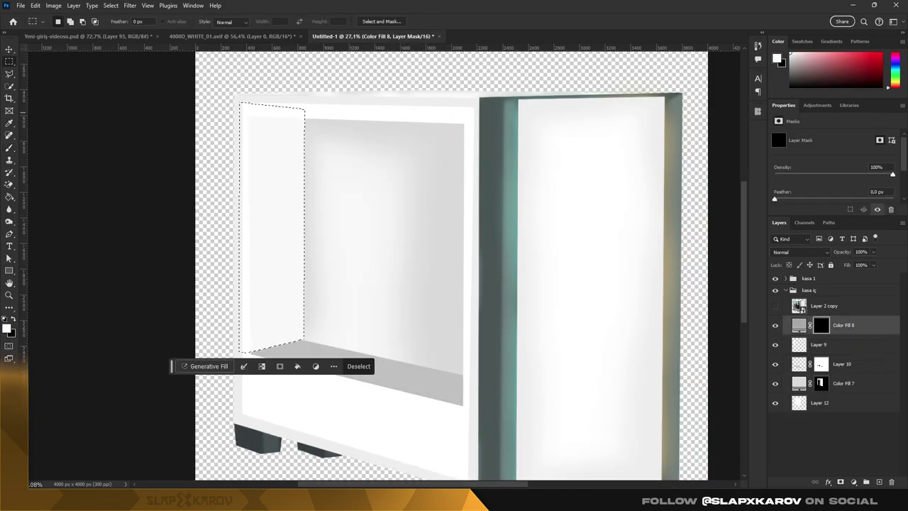
{"action": "key", "text": "alt+BackSpace"}
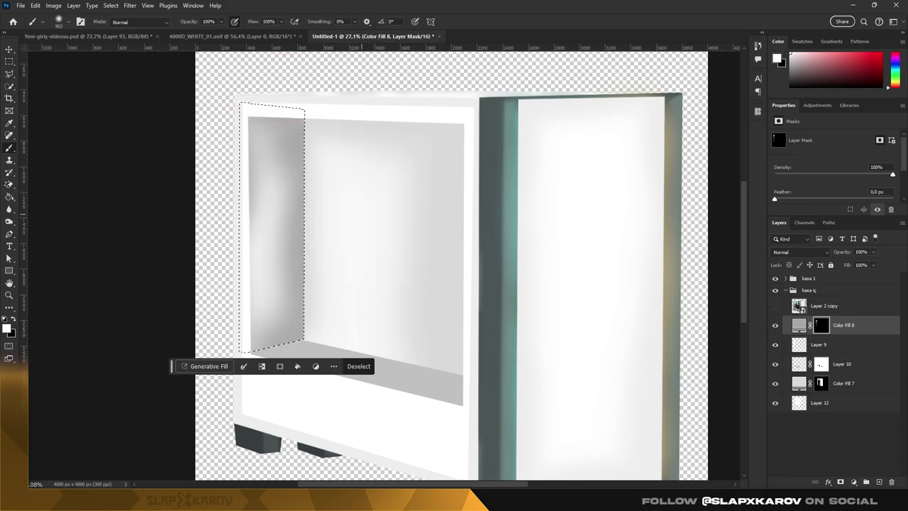
{"action": "key", "text": "ctrl+d"}
{"action": "key", "text": "z"}
{"action": "key", "text": "6"}
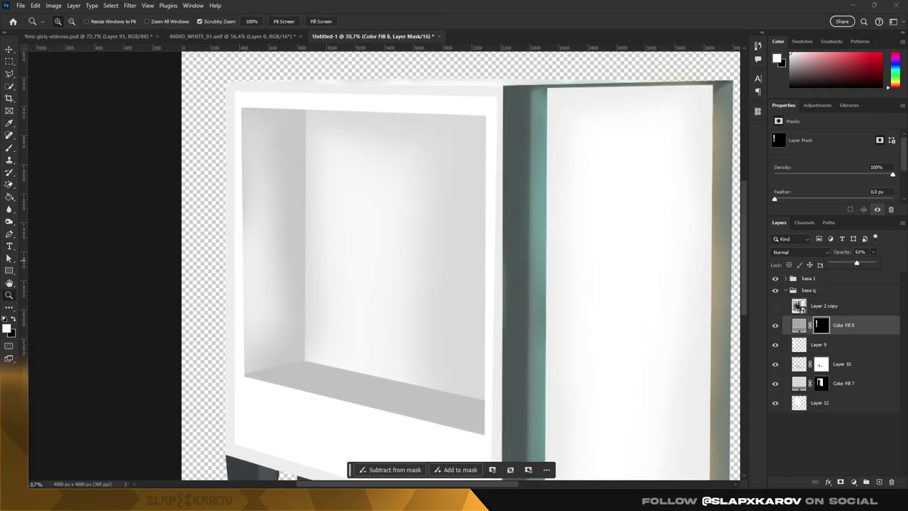
{"action": "key", "text": "8"}
{"action": "left_click_drag", "start_coordinate": [358, 131], "coordinate": [387, 130]}
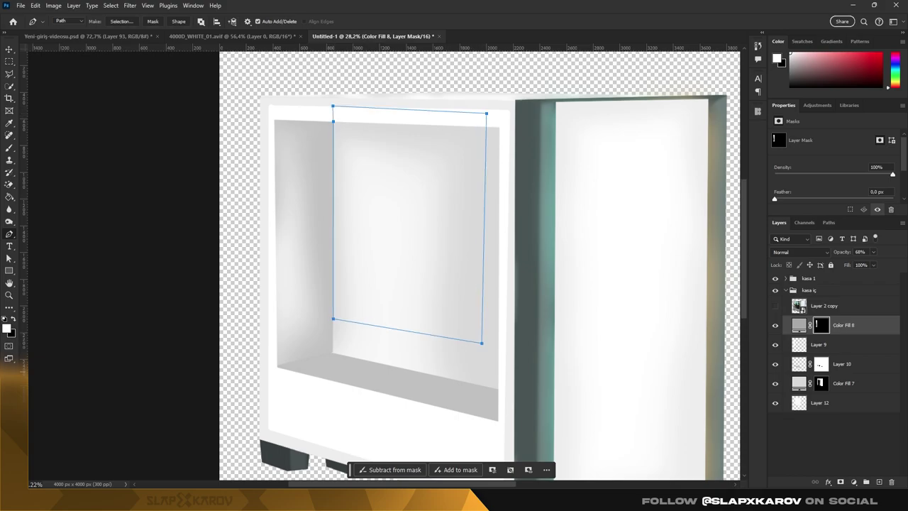
Step: Fill the screen outline path with black and transform the panel
{"action": "right_click", "coordinate": [423, 205]}
{"action": "left_click", "coordinate": [447, 276]}
{"action": "left_click", "coordinate": [510, 122]}
{"action": "key", "text": "Return"}
{"action": "key", "text": "ctrl+t"}
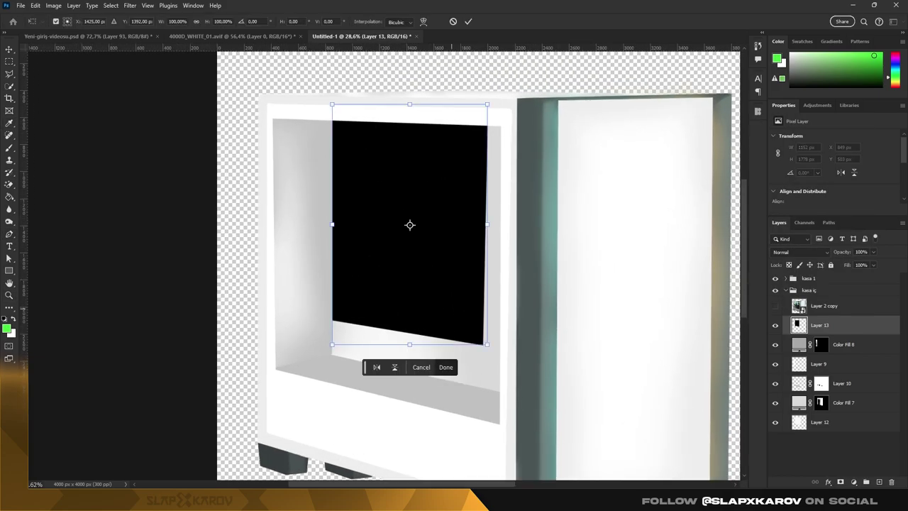
{"action": "key", "text": "Return"}
Step: Add a black Color Fill 9 layer and brush its mask to soften the screen edges
{"action": "left_click", "coordinate": [853, 481]}
{"action": "left_click", "coordinate": [875, 152]}
{"action": "type", "text": "000000"}
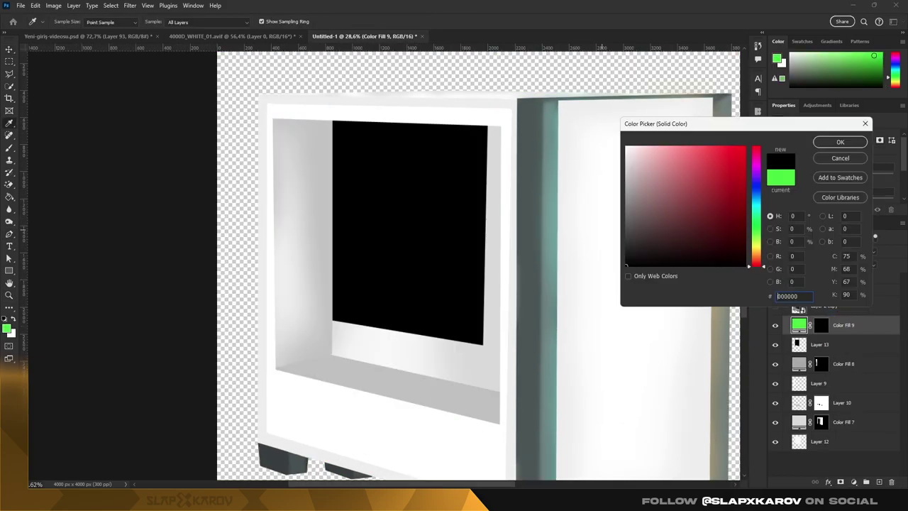
{"action": "key", "text": "Return"}
{"action": "left_click", "coordinate": [798, 344], "text": "ctrl"}
{"action": "key", "text": "b"}
{"action": "left_click_drag", "start_coordinate": [517, 142], "coordinate": [425, 213]}
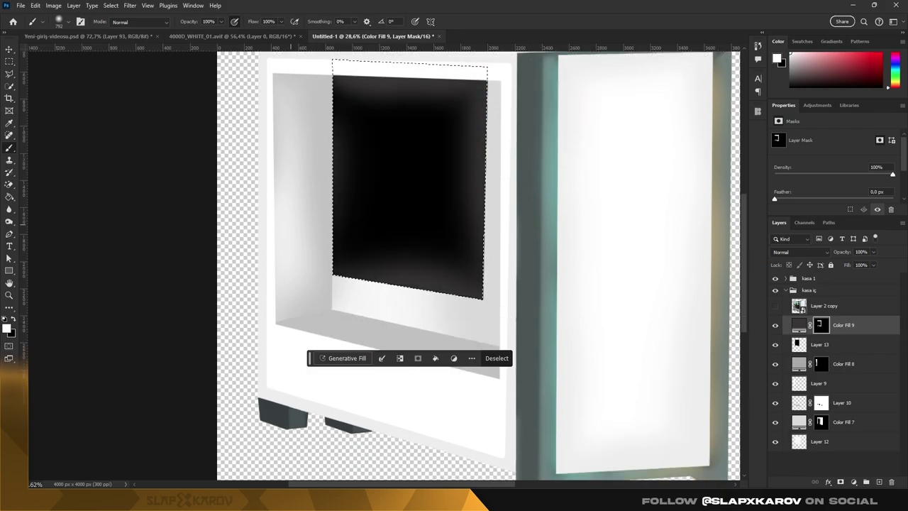
{"action": "key", "text": "ctrl+d"}
{"action": "key", "text": "z"}
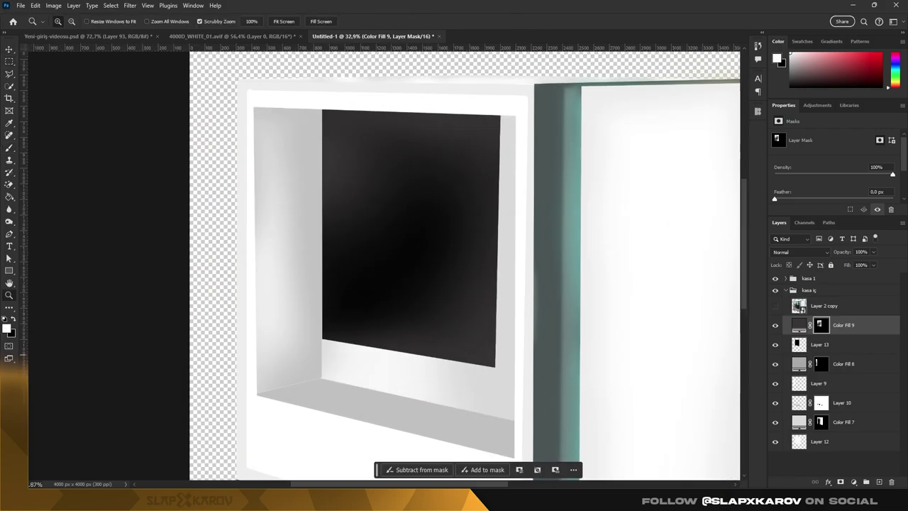
{"action": "scroll", "coordinate": [466, 200], "scroll_direction": "down", "scroll_amount": 3}
{"action": "scroll", "coordinate": [465, 200], "scroll_direction": "down", "scroll_amount": 3}
Step: Convert the merged case layers into a Smart Object
{"action": "left_click", "coordinate": [784, 290]}
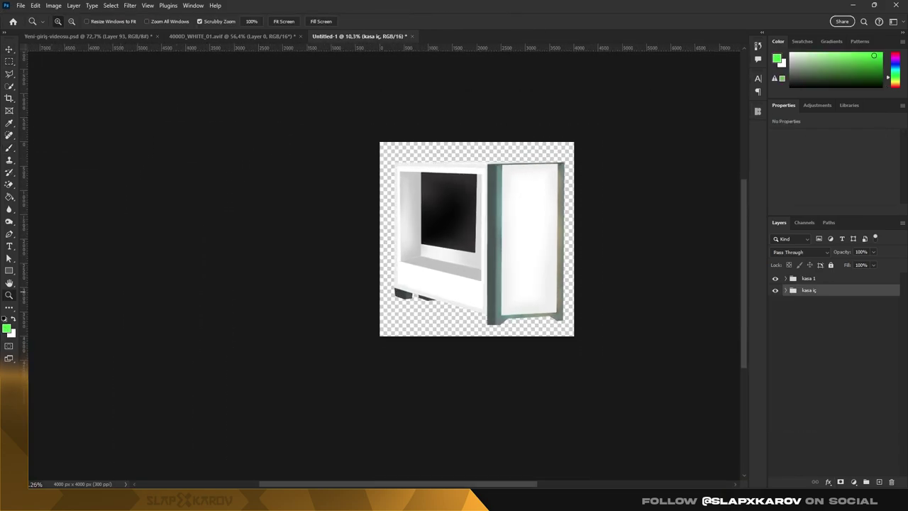
{"action": "left_click", "coordinate": [812, 297], "text": "shift"}
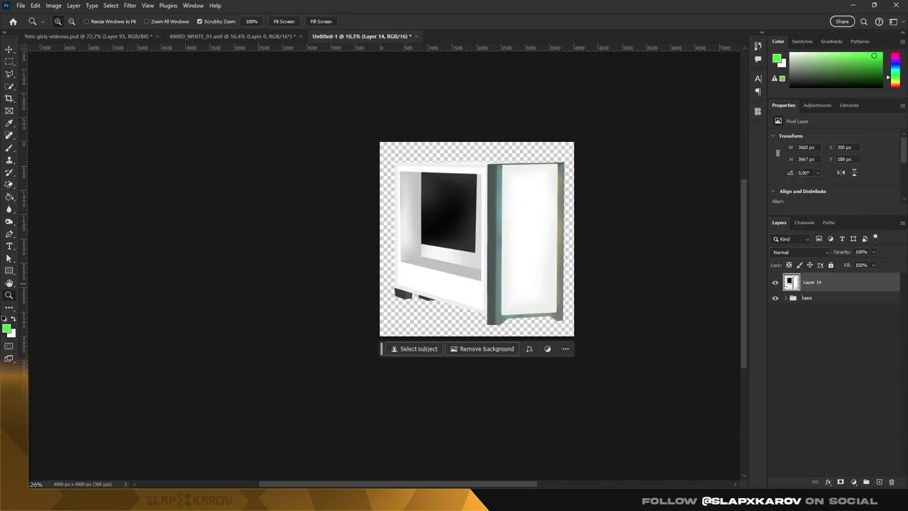
{"action": "right_click", "coordinate": [812, 297]}
{"action": "left_click", "coordinate": [737, 192]}
Step: Save the file as çizim-kasa.psd in the Tasarım folder
{"action": "key", "text": "ctrl+s"}
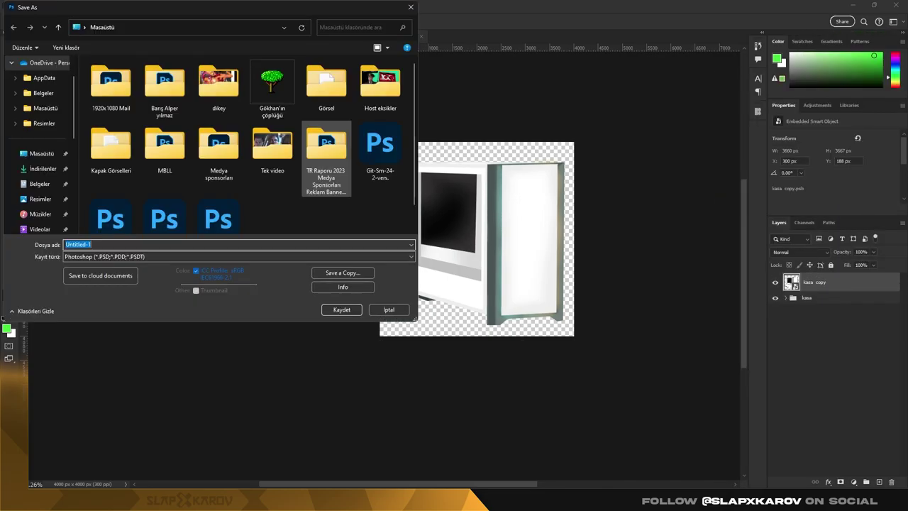
{"action": "double_click", "coordinate": [326, 146]}
{"action": "double_click", "coordinate": [223, 138]}
{"action": "double_click", "coordinate": [111, 118]}
{"action": "type", "text": "çizim"}
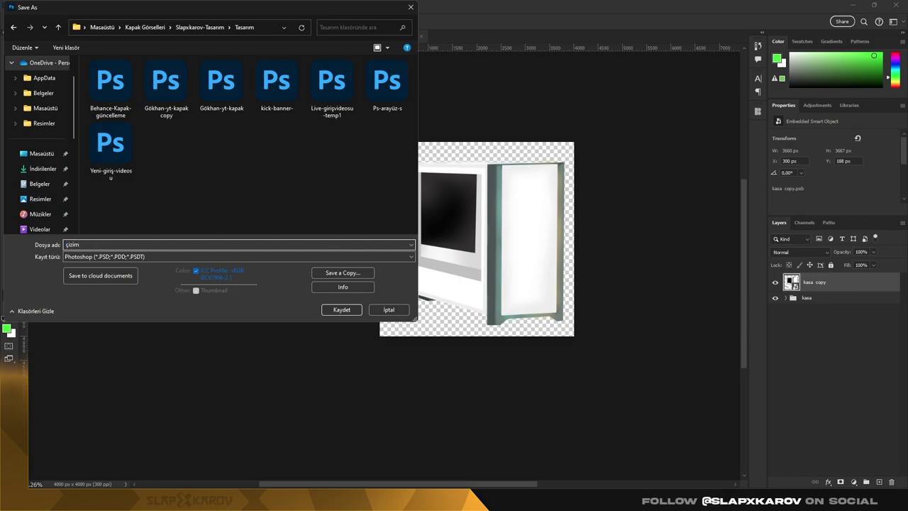
{"action": "key", "text": "Return"}
Step: Close the case photo document and hide the old case image in the room illustration
{"action": "left_click", "coordinate": [287, 35]}
{"action": "left_click", "coordinate": [300, 36]}
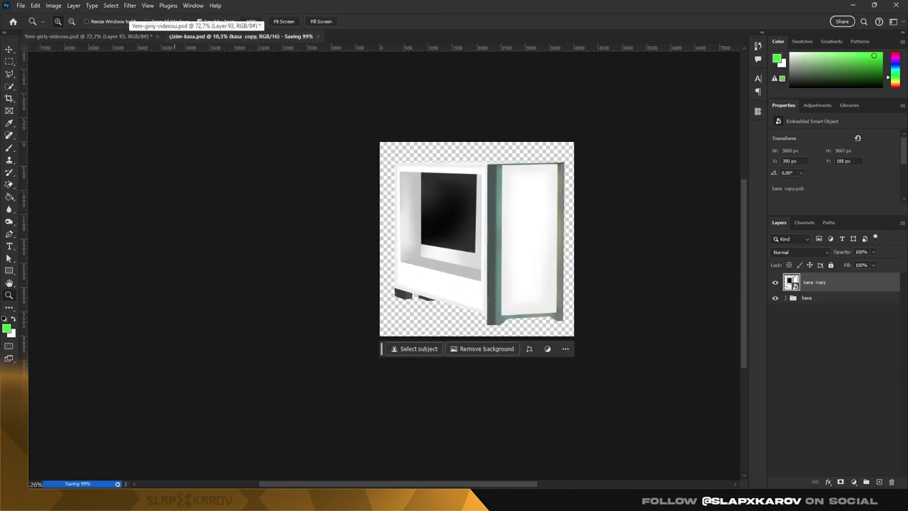
{"action": "left_click", "coordinate": [85, 36]}
{"action": "left_click", "coordinate": [775, 279]}
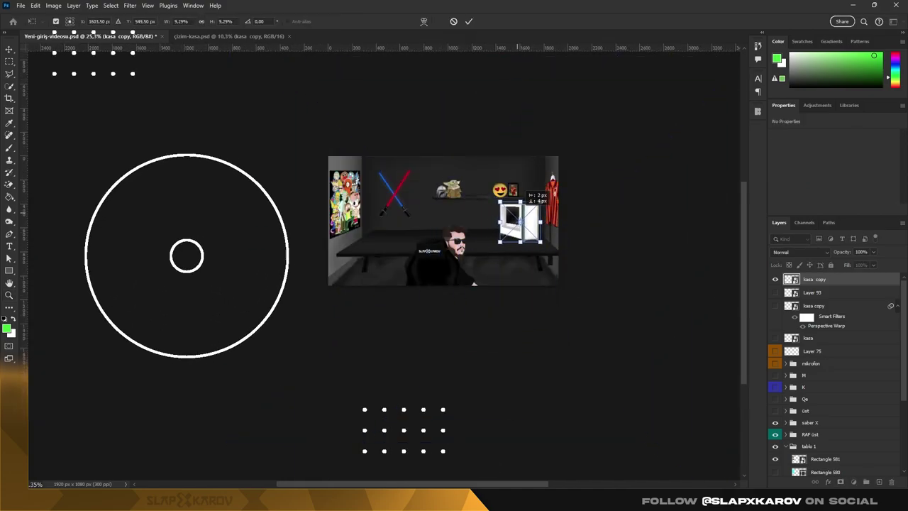
Step: Scroll up in the room scene while fitting the case onto the desk's right end
{"action": "scroll", "coordinate": [535, 188], "scroll_direction": "up", "scroll_amount": 5}
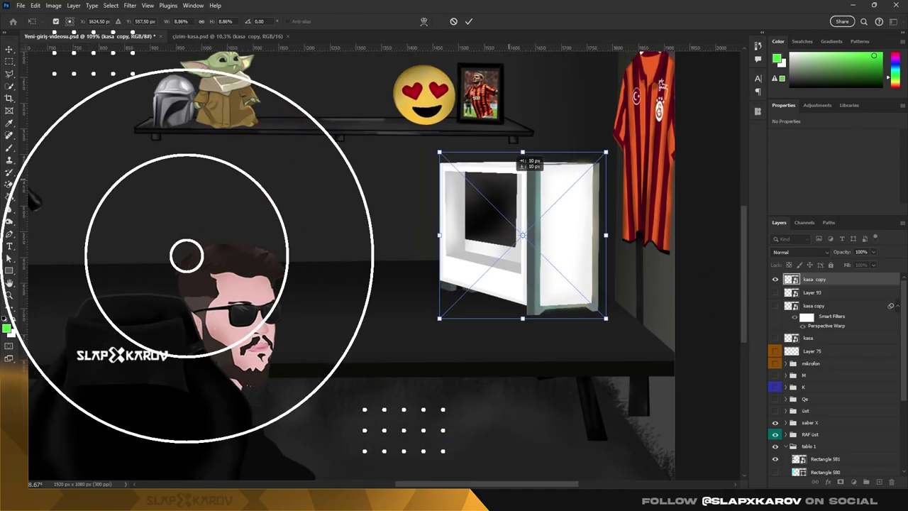